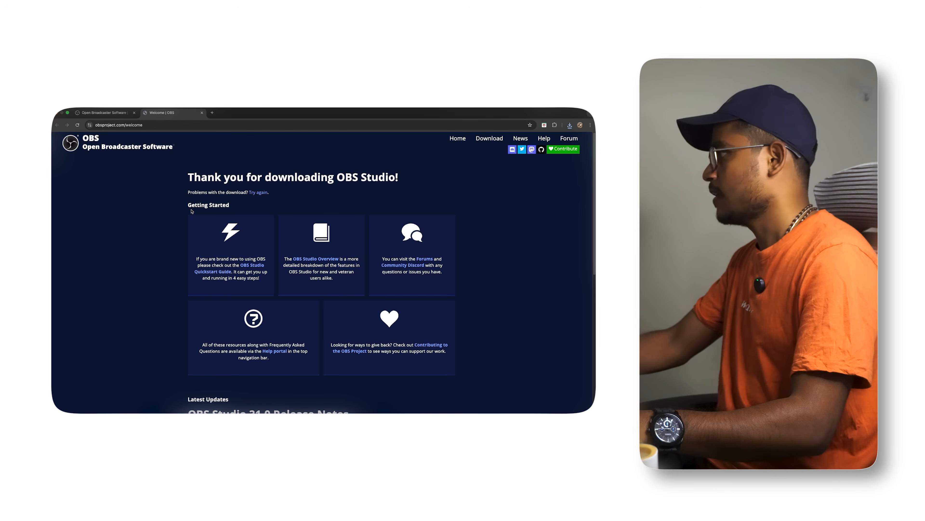
# Look over the OBS Studio 31.0 release notes and highlights on the welcome page and close the other OBS browser tab
pyautogui.scroll(-5, 157, 218)
pyautogui.scroll(-3, 159, 214)
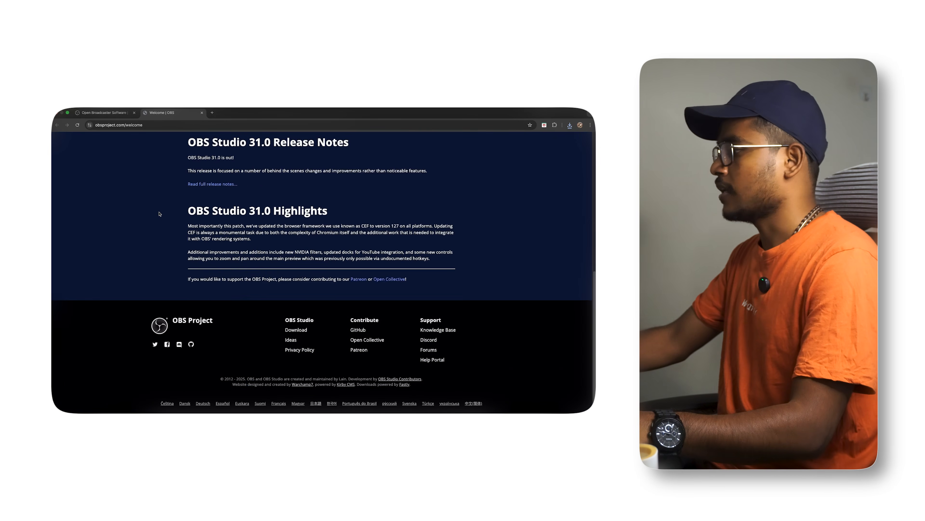
pyautogui.click(134, 113)
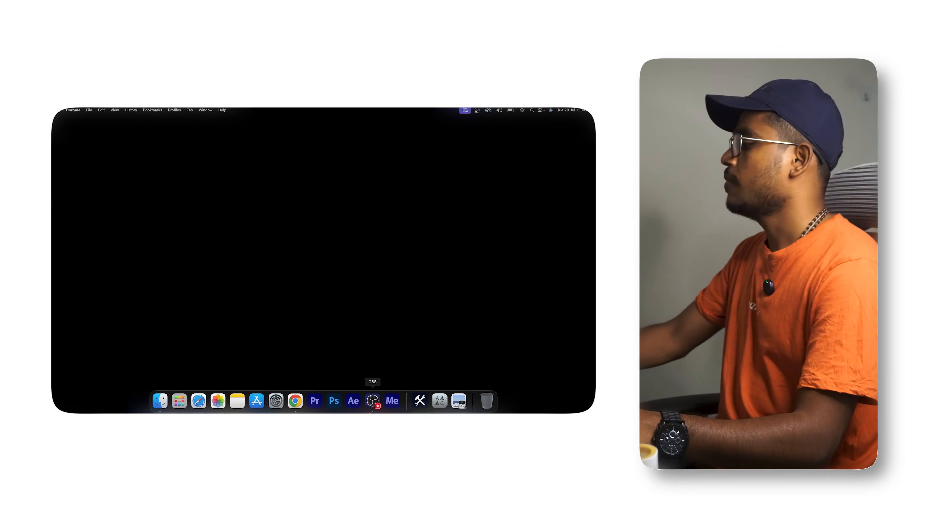
# Switch to OBS and enlarge its main window to fill the screen
pyautogui.moveTo(373, 412)
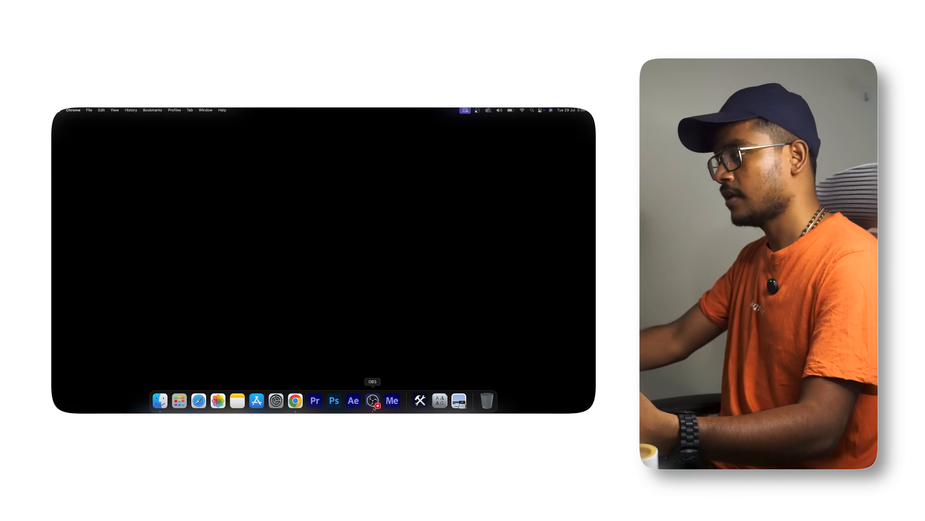
pyautogui.click(373, 400)
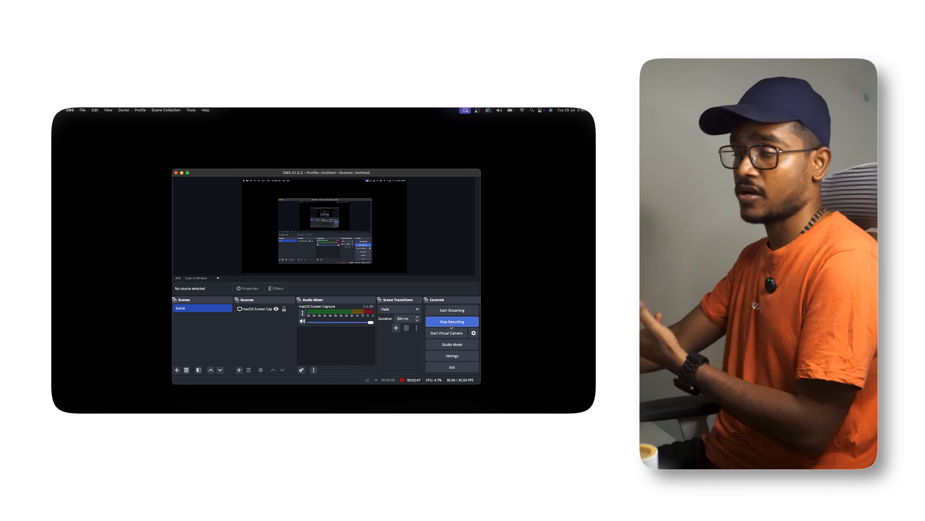
pyautogui.click(188, 174)
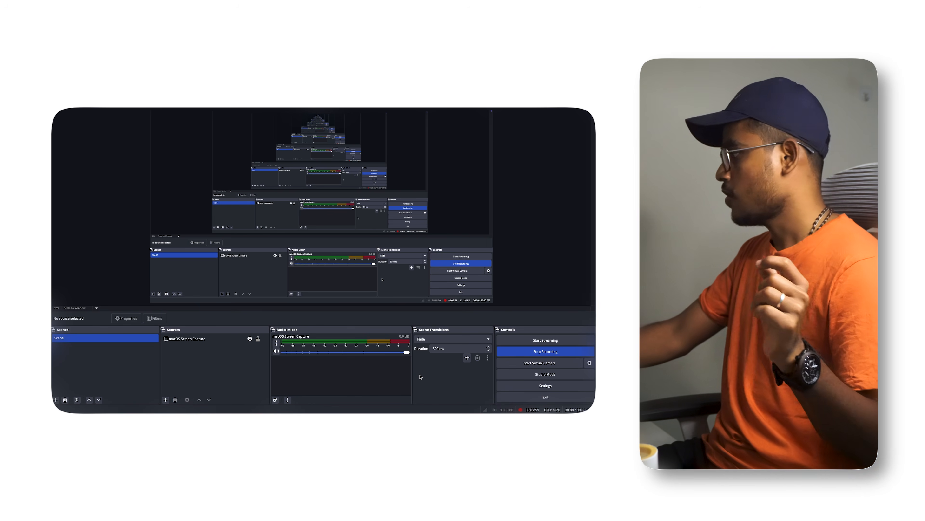
# Open the program settings and review the General options and the Appearance theme and style
pyautogui.click(546, 385)
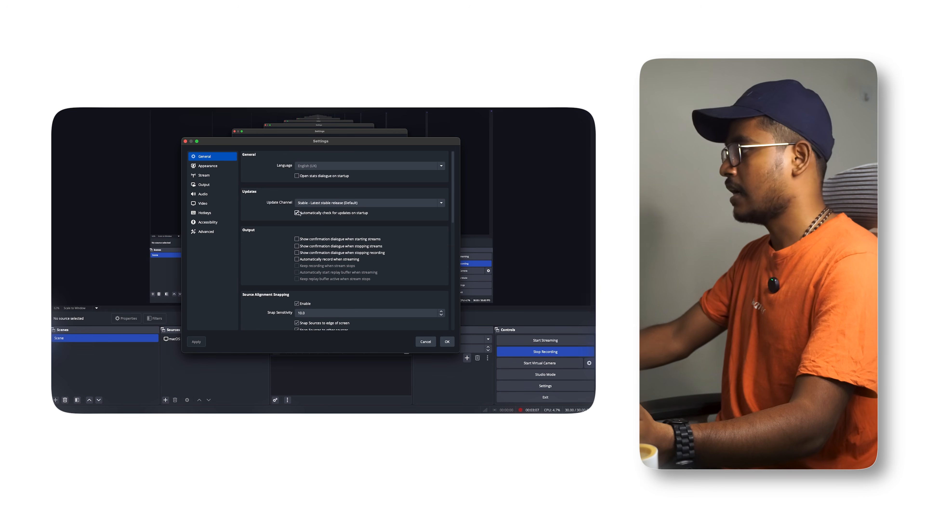
pyautogui.scroll(-8, 299, 214)
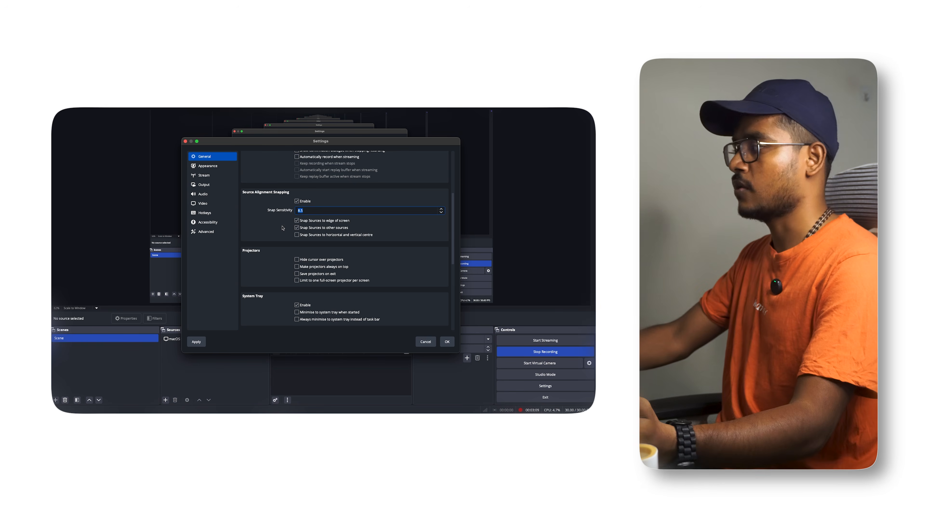
pyautogui.scroll(-9, 282, 228)
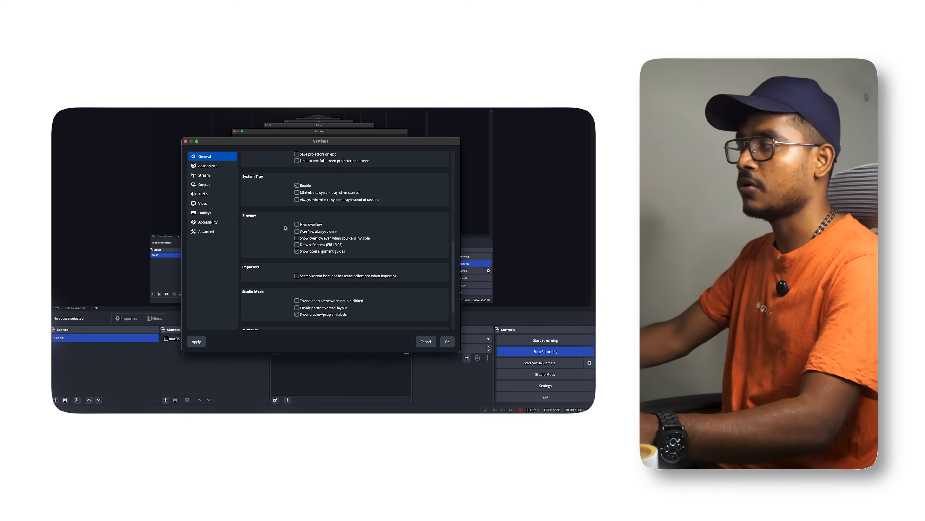
pyautogui.scroll(-3, 285, 227)
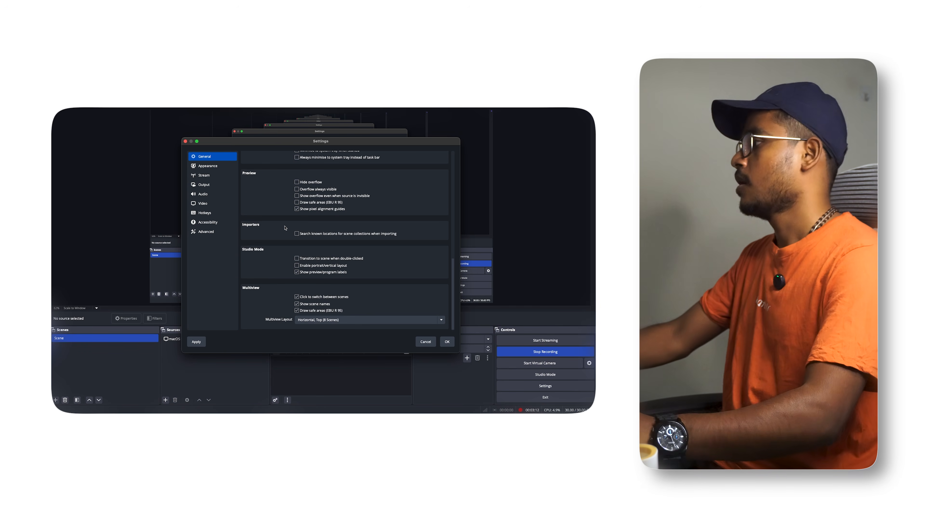
pyautogui.click(217, 167)
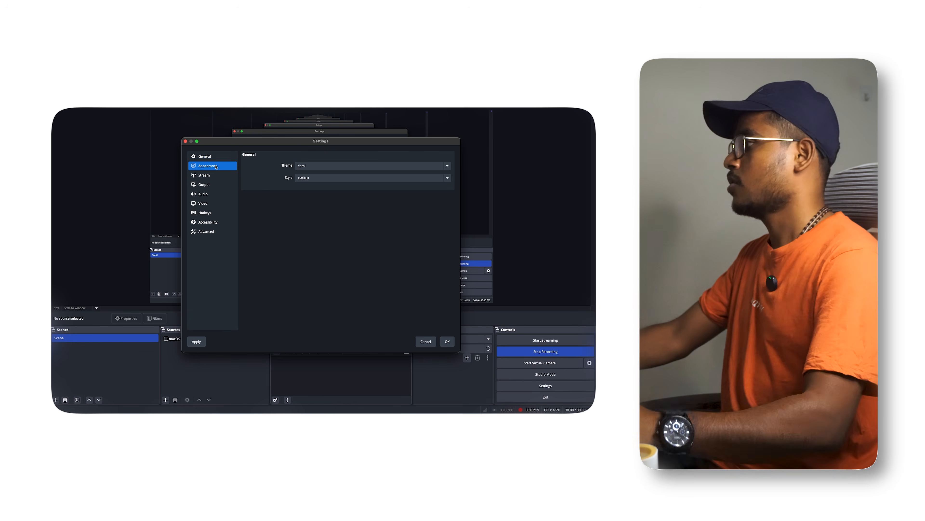
# Set the streaming service to YouTube - RTMPS and check the available YouTube ingest servers
pyautogui.click(212, 176)
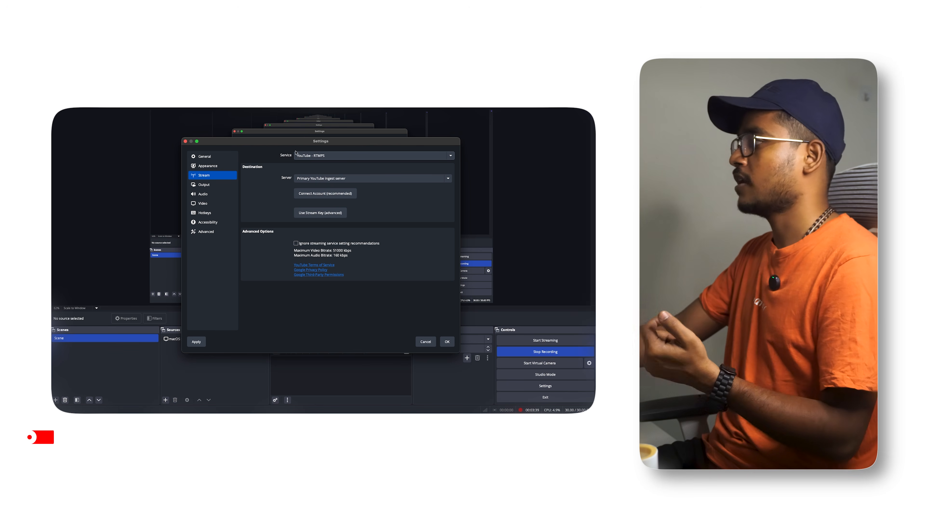
pyautogui.click(304, 156)
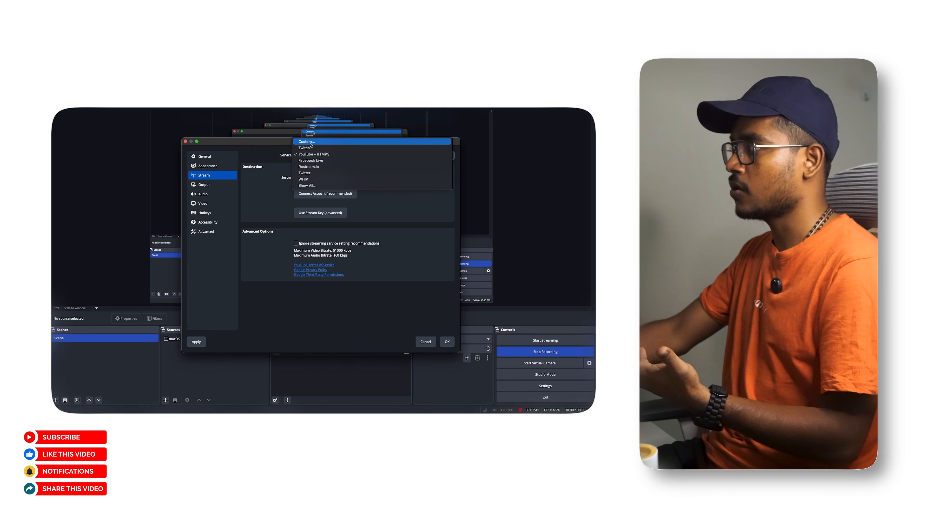
pyautogui.click(318, 155)
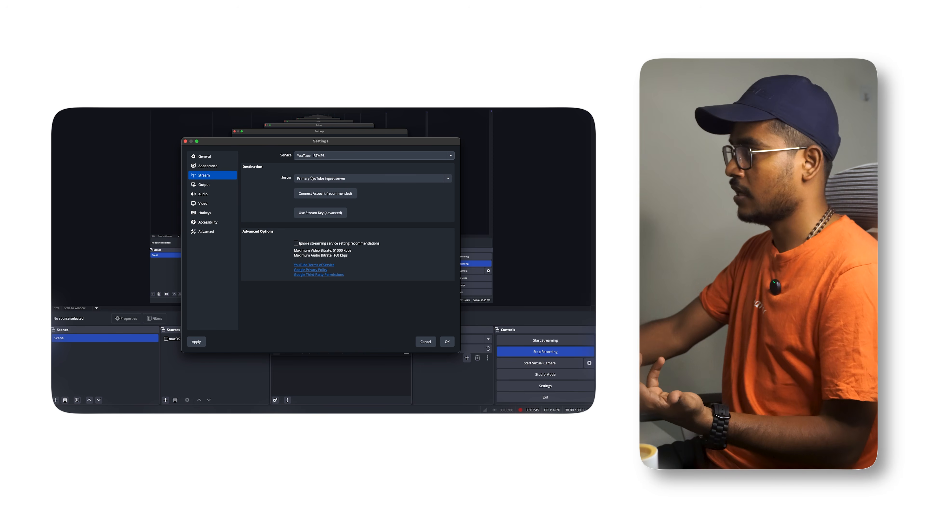
pyautogui.click(348, 178)
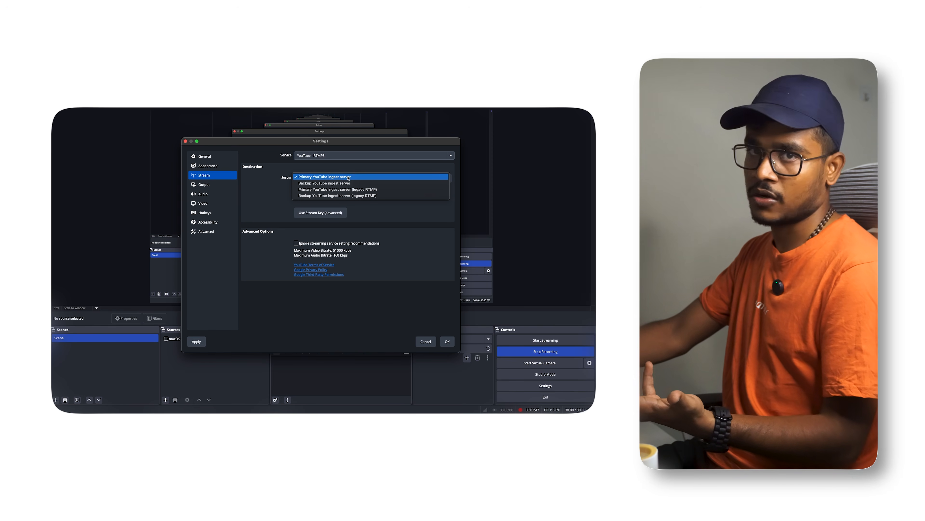
# Keep the primary YouTube ingest server, choose stream key access for the destination and paste the stream key
pyautogui.click(315, 213)
pyautogui.click(315, 213)
pyautogui.press('super+v')
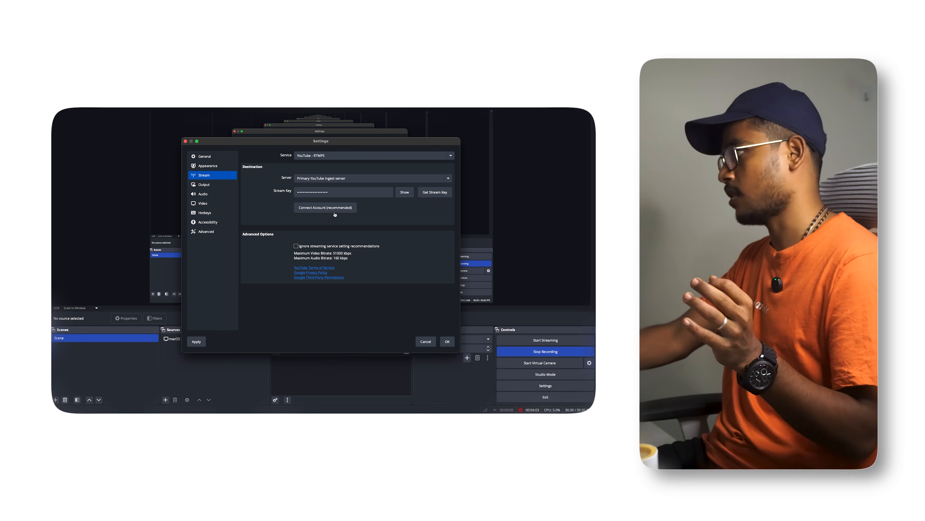
# Set the streaming video bitrate to 2800 Kbps in the output settings
pyautogui.click(215, 187)
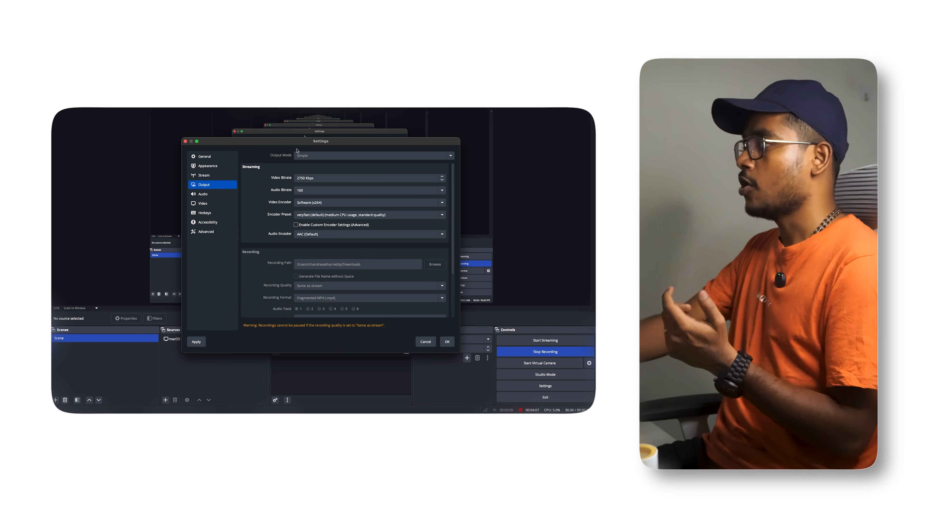
pyautogui.click(302, 179)
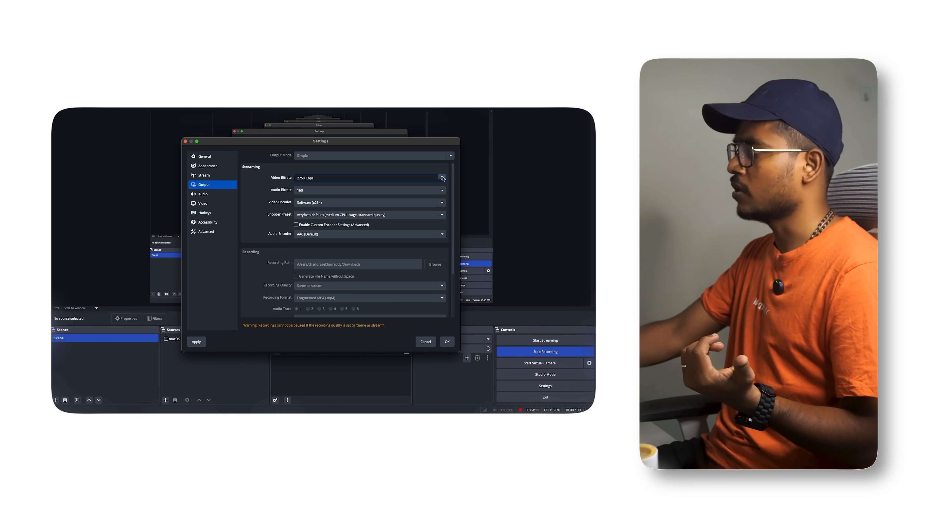
pyautogui.click(369, 165)
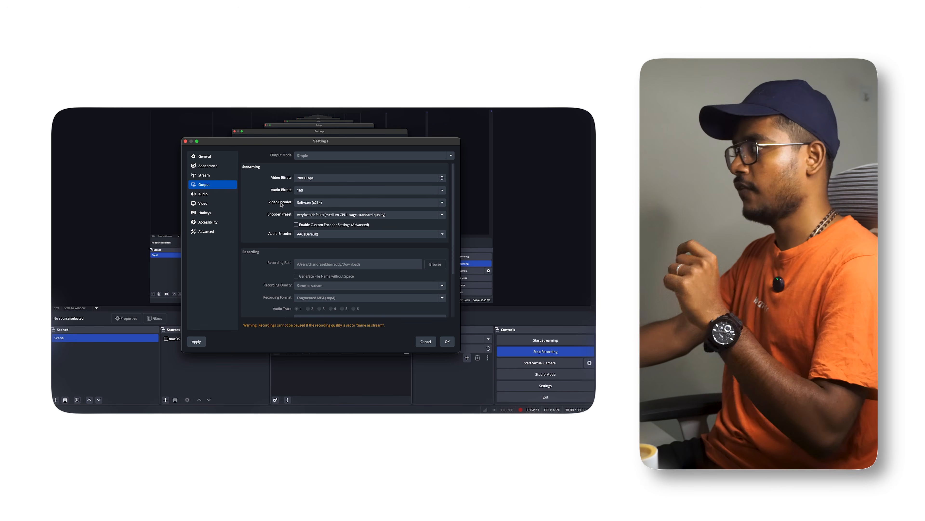
# Select Software (x264) as the streaming video encoder and AAC (Default) as the audio encoder, and check the recording options
pyautogui.click(305, 204)
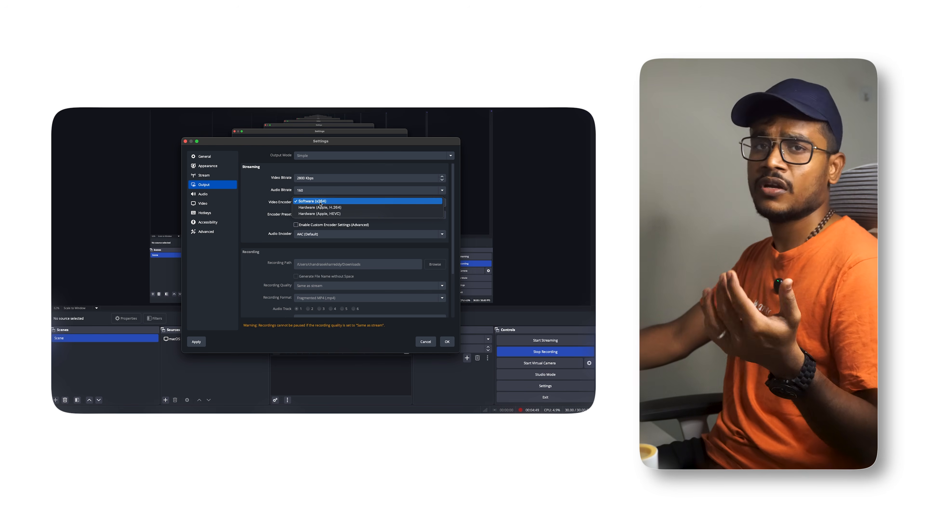
pyautogui.click(320, 202)
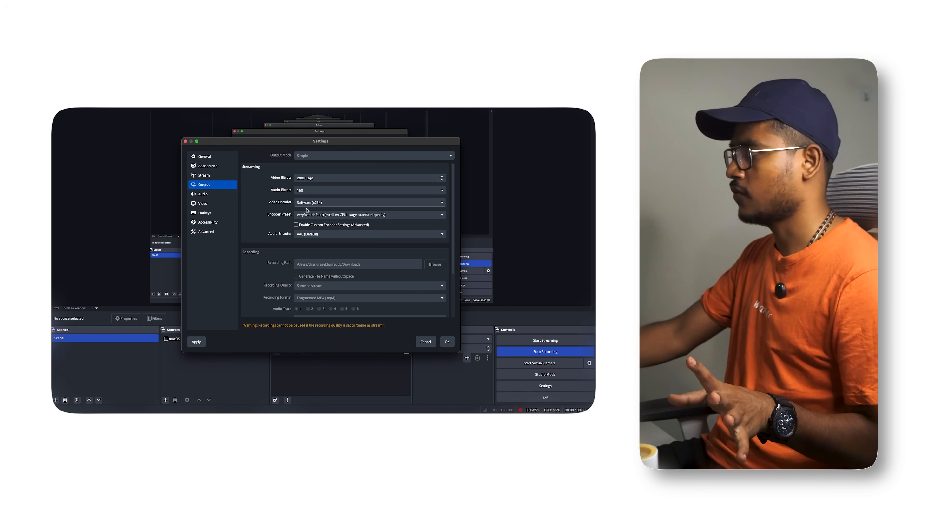
pyautogui.click(305, 234)
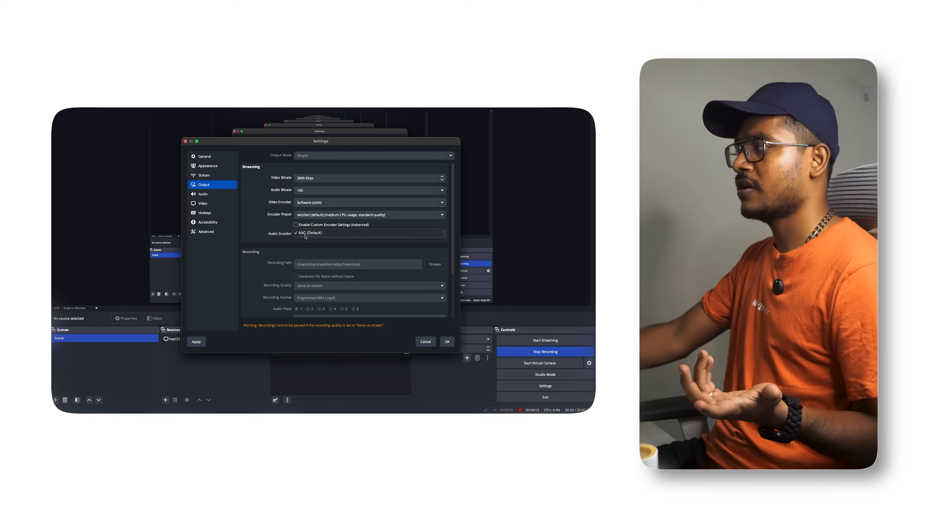
pyautogui.click(305, 234)
pyautogui.scroll(-3, 281, 240)
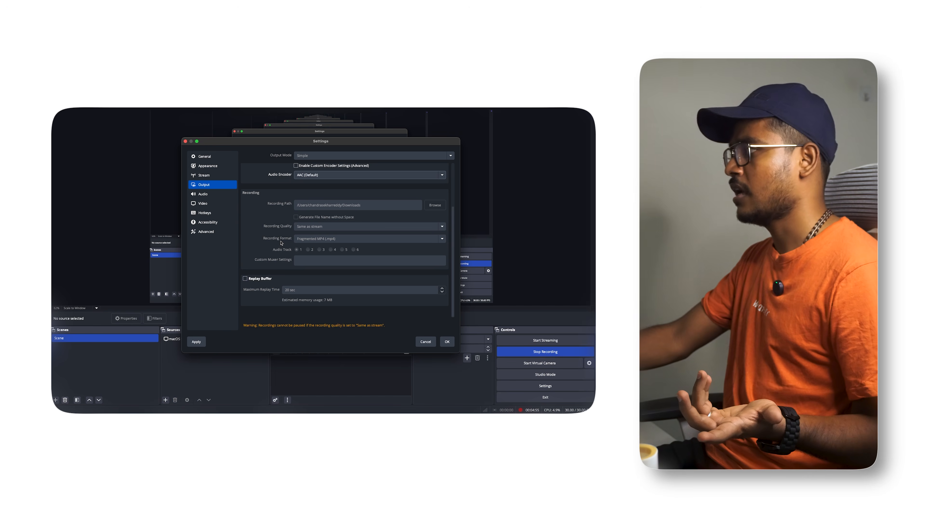
pyautogui.scroll(2, 281, 241)
pyautogui.scroll(-2, 276, 240)
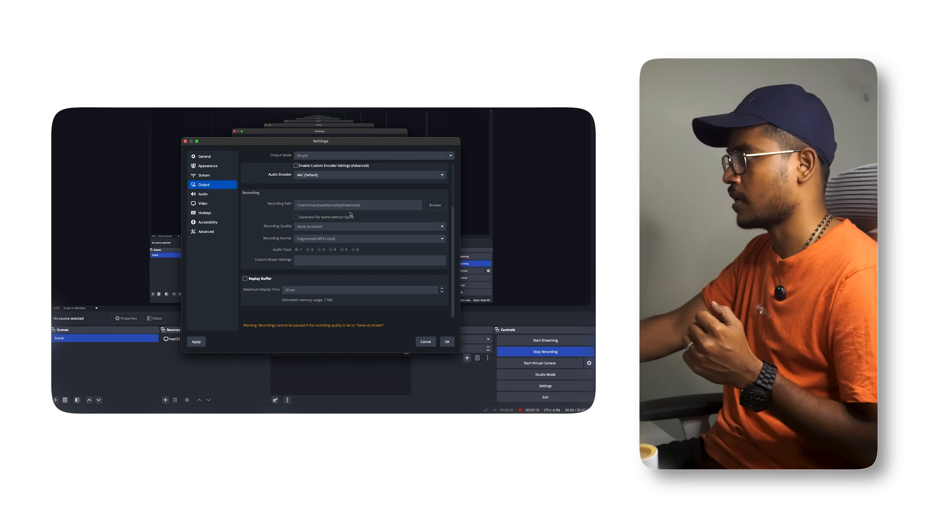
# Set the first Mic/Auxiliary Audio device to External Microphone in the audio settings
pyautogui.click(208, 194)
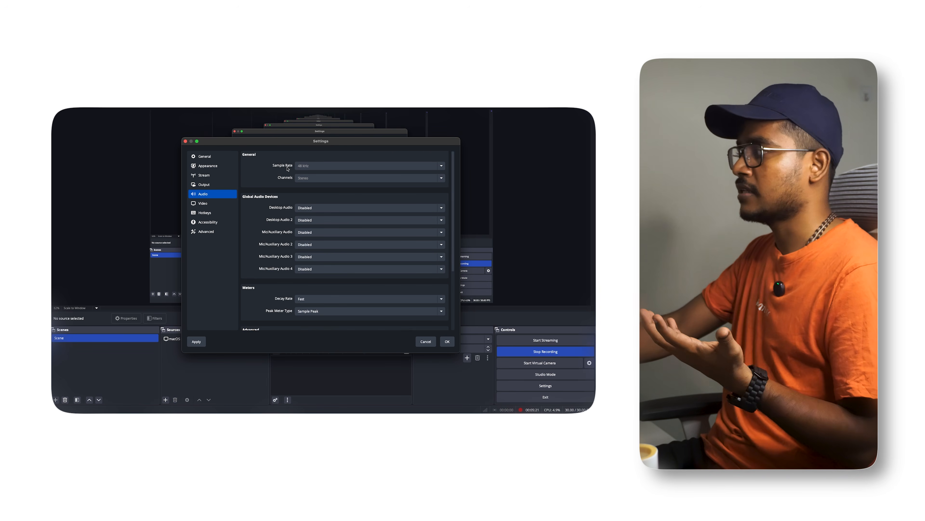
pyautogui.scroll(-3, 306, 177)
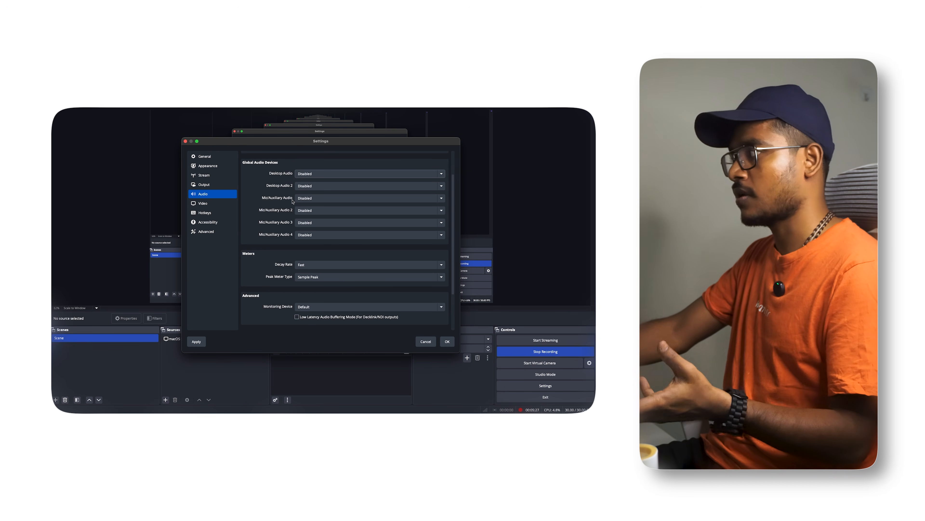
pyautogui.click(308, 197)
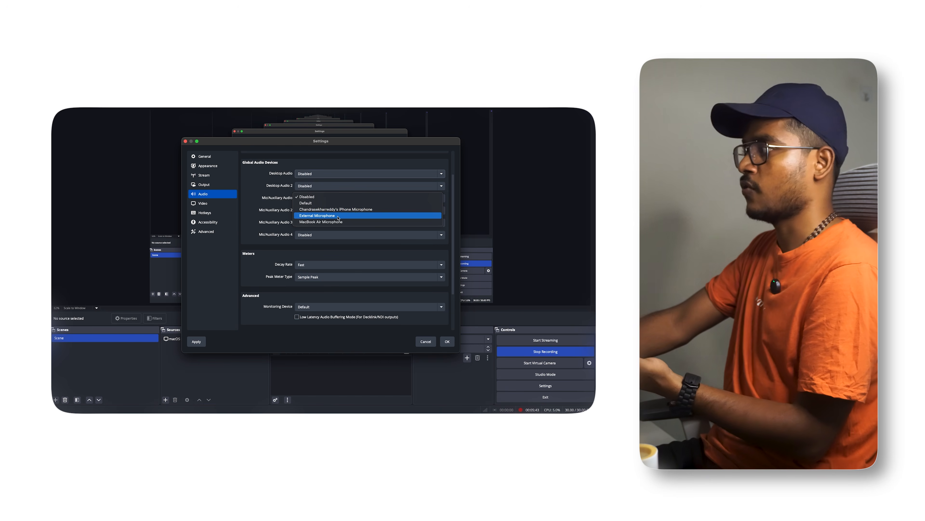
pyautogui.click(339, 216)
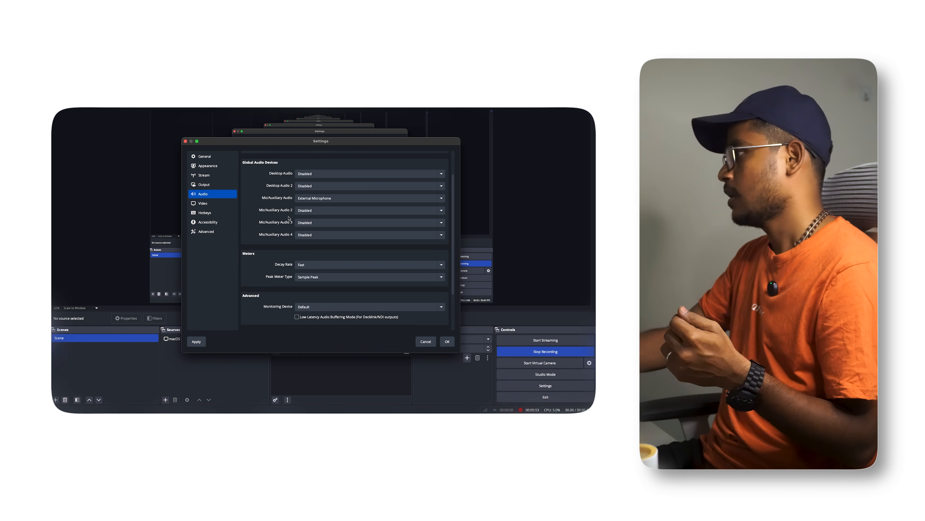
# Set Mic/Auxiliary Audio 2 to MacBook Air Microphone as a second audio input
pyautogui.click(307, 210)
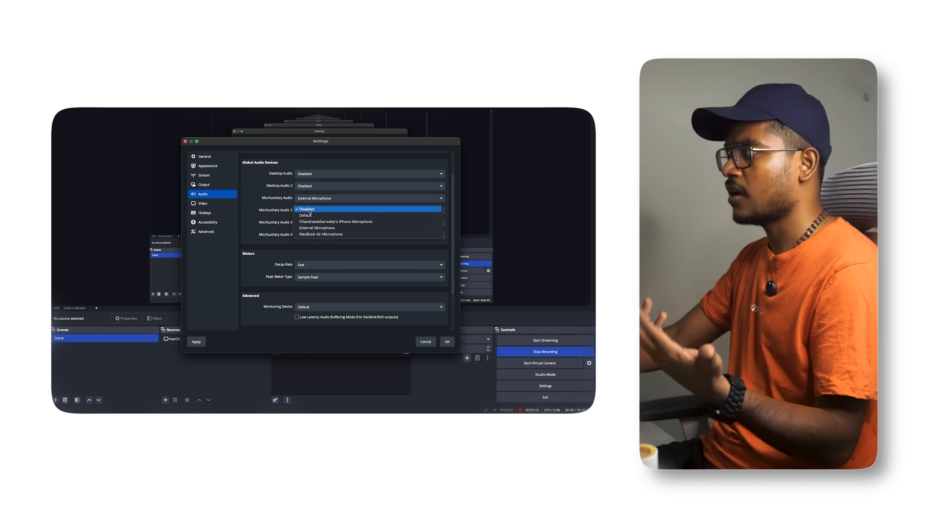
pyautogui.click(319, 307)
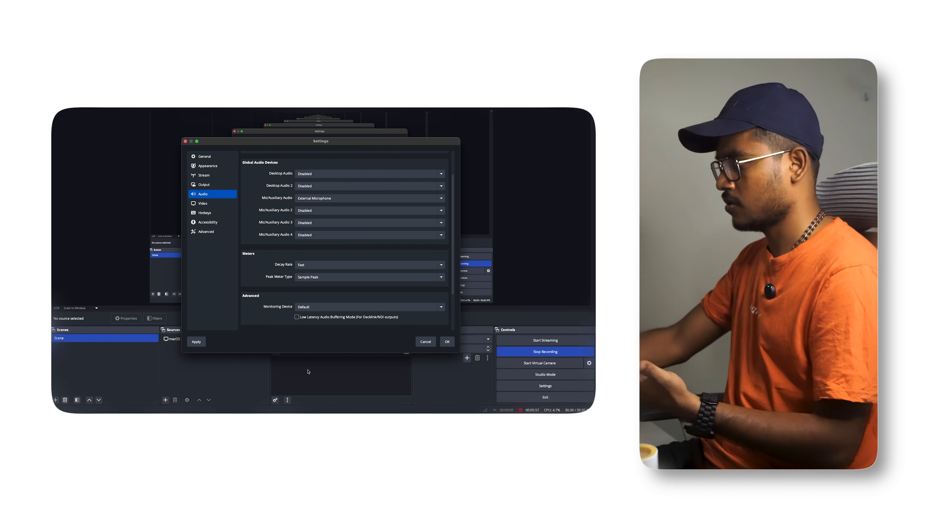
pyautogui.click(310, 210)
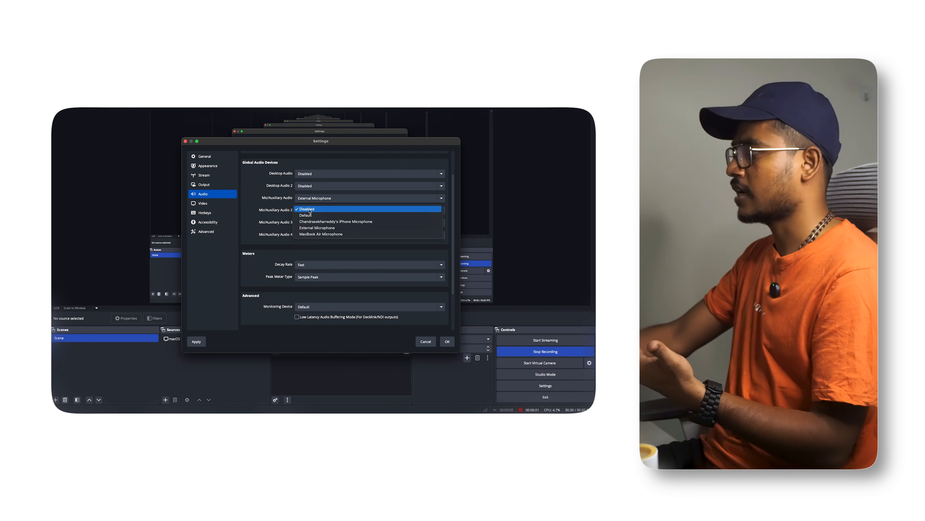
pyautogui.click(309, 234)
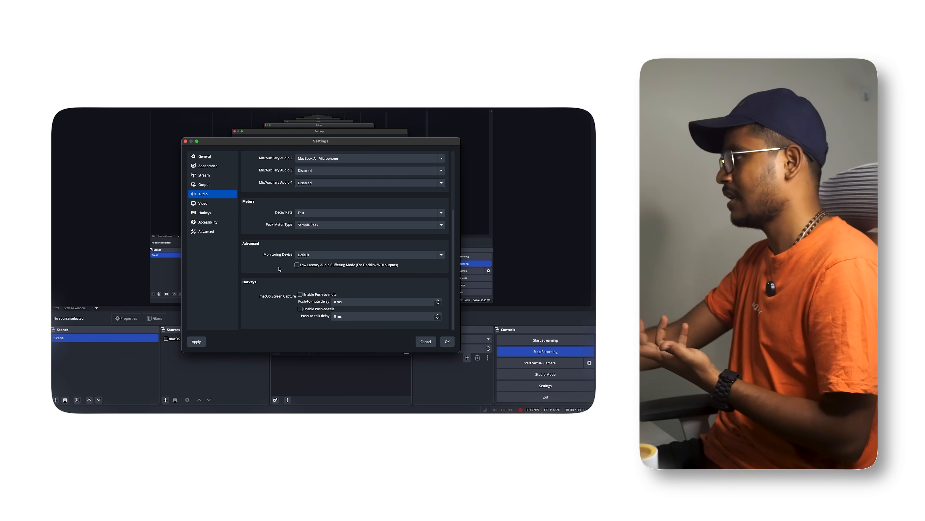
pyautogui.scroll(-3, 280, 263)
# Review the video resolution and FPS options, the hotkey list and the accessibility colours in the settings
pyautogui.click(203, 205)
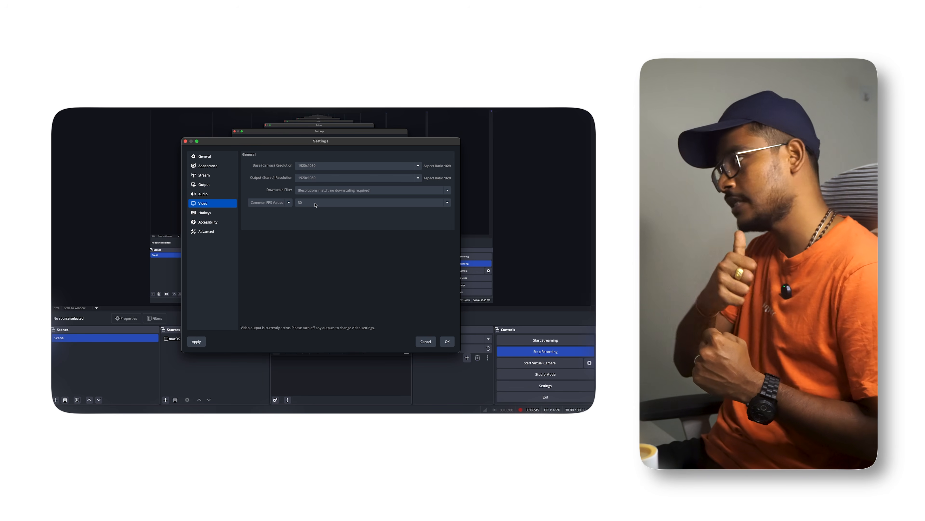
pyautogui.click(212, 215)
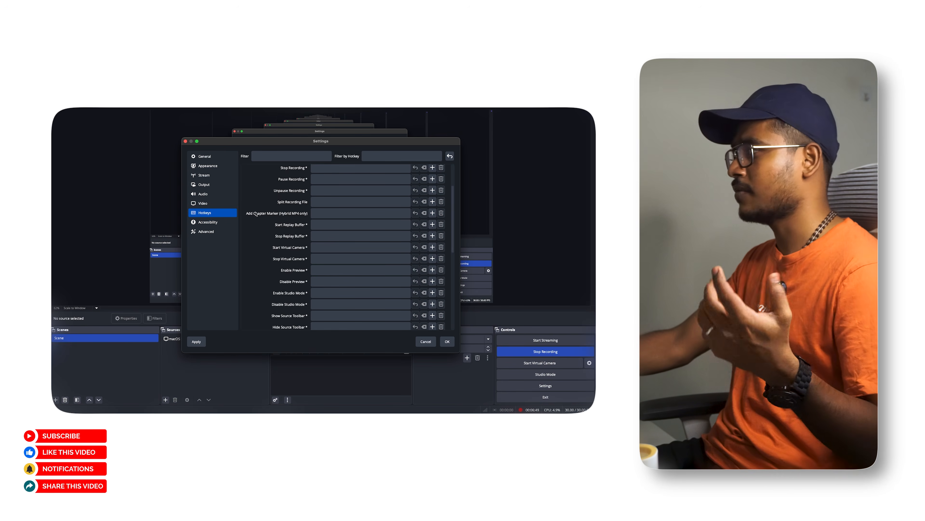
pyautogui.scroll(3, 284, 204)
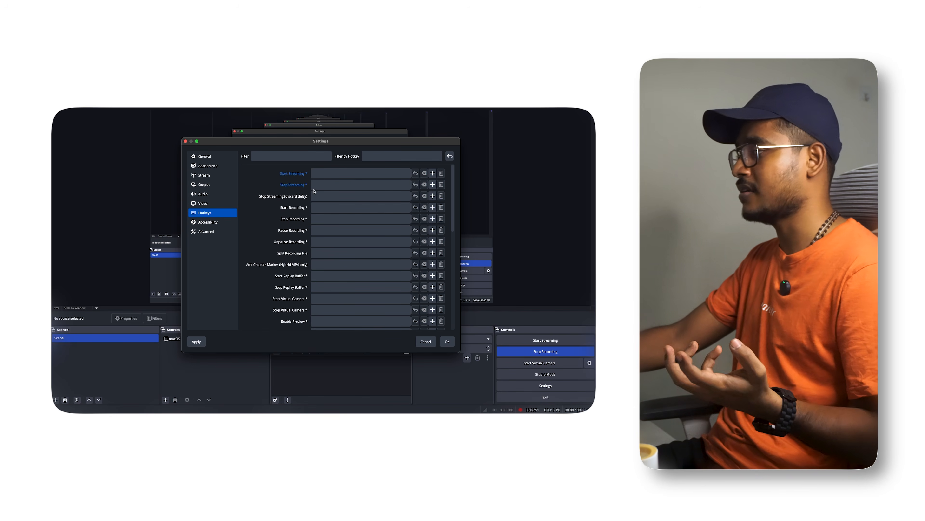
pyautogui.click(221, 222)
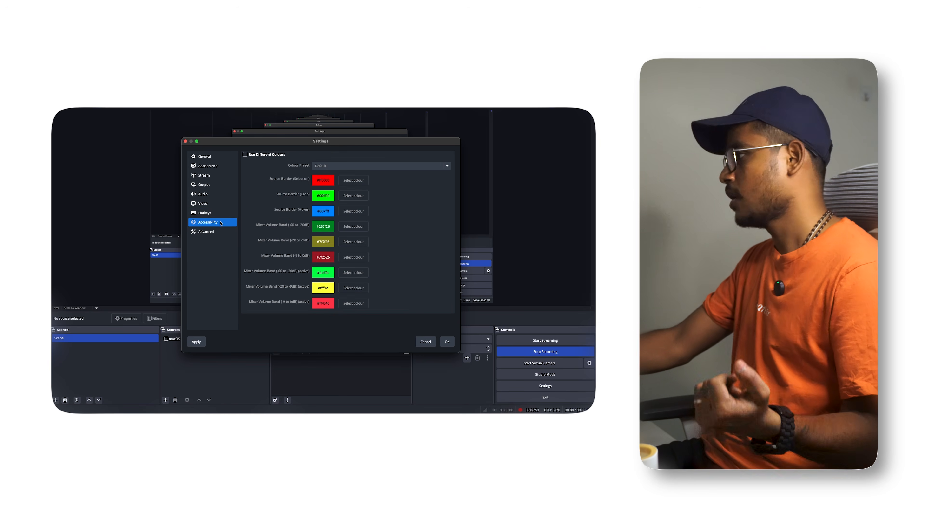
# Review the advanced recording, stream delay, automatic reconnect and network options, and close the settings with the changes accepted
pyautogui.click(233, 231)
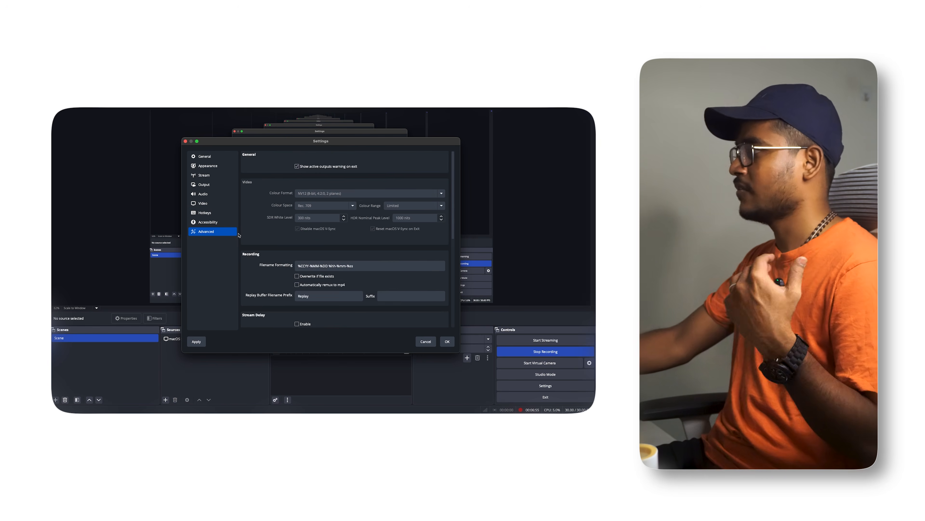
pyautogui.scroll(-10, 260, 236)
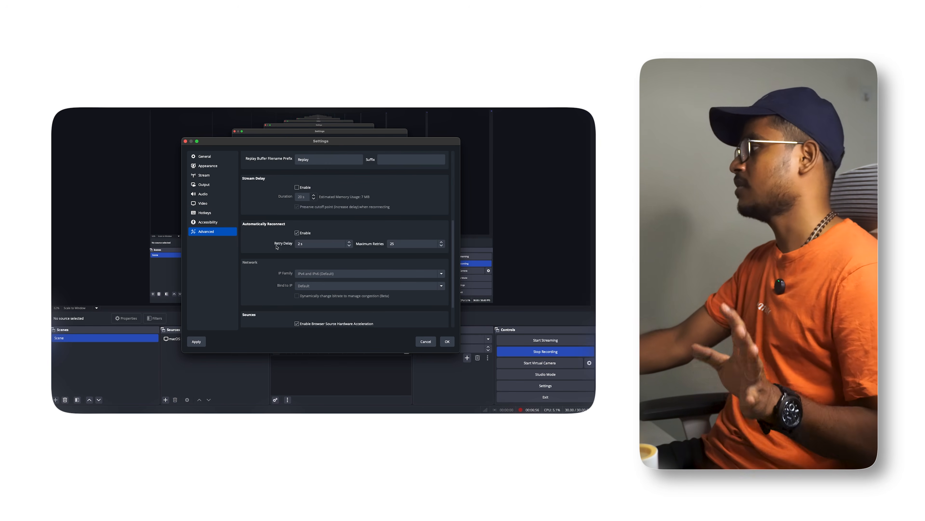
pyautogui.click(447, 341)
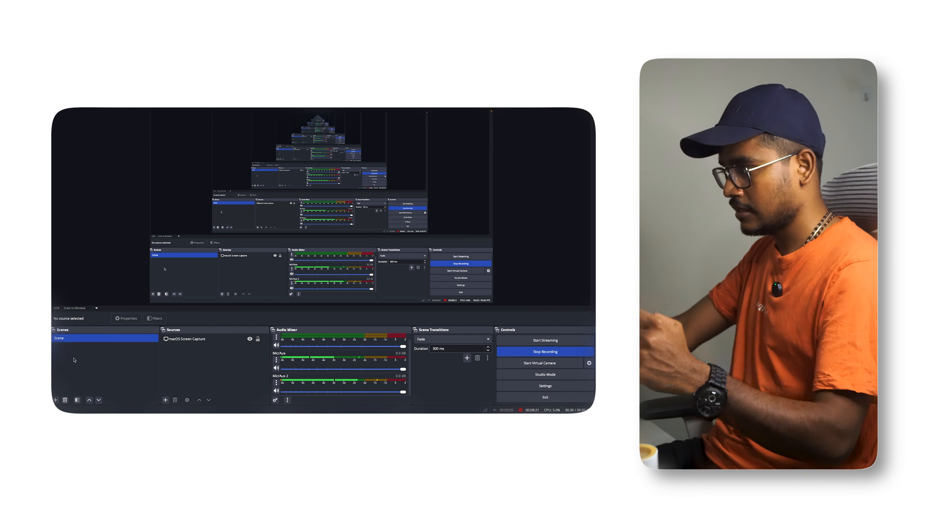
# Create a new scene named Youtube
pyautogui.click(55, 400)
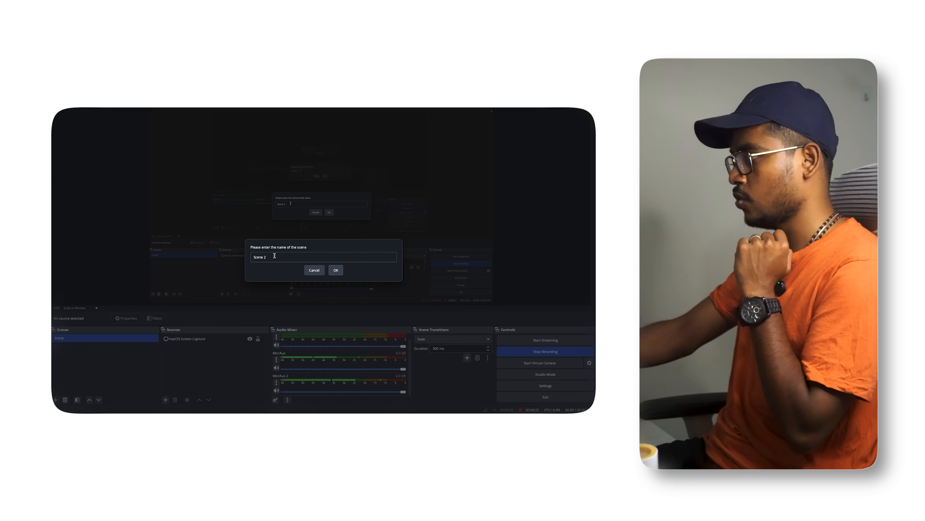
pyautogui.moveTo(280, 256); pyautogui.dragTo(234, 255)
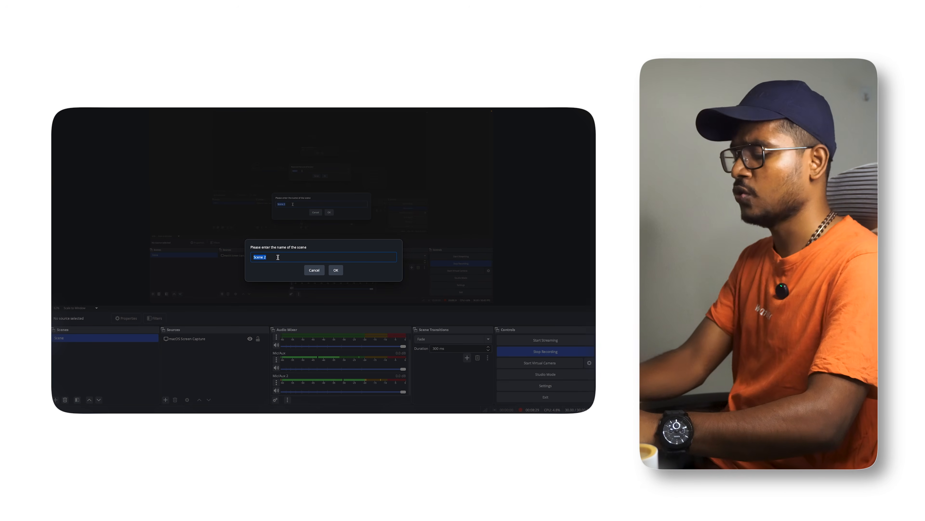
pyautogui.write('Youtube')
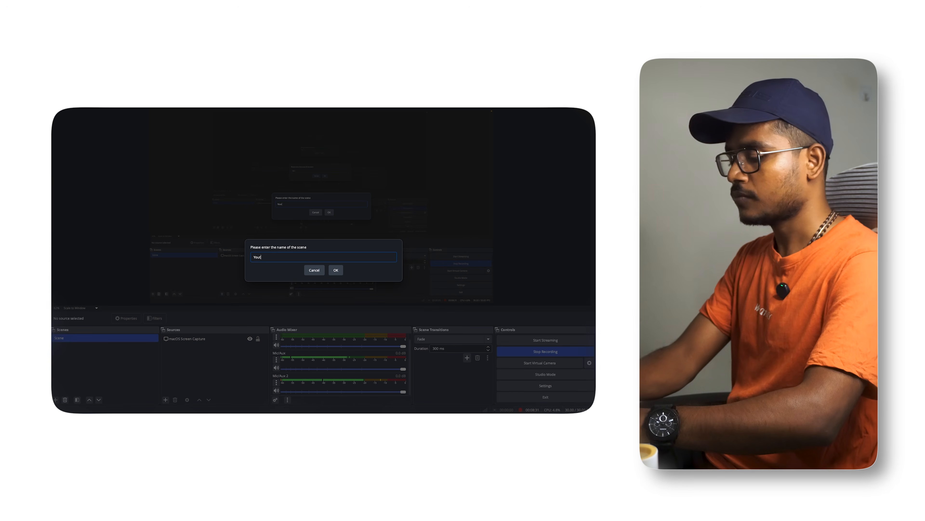
pyautogui.click(335, 269)
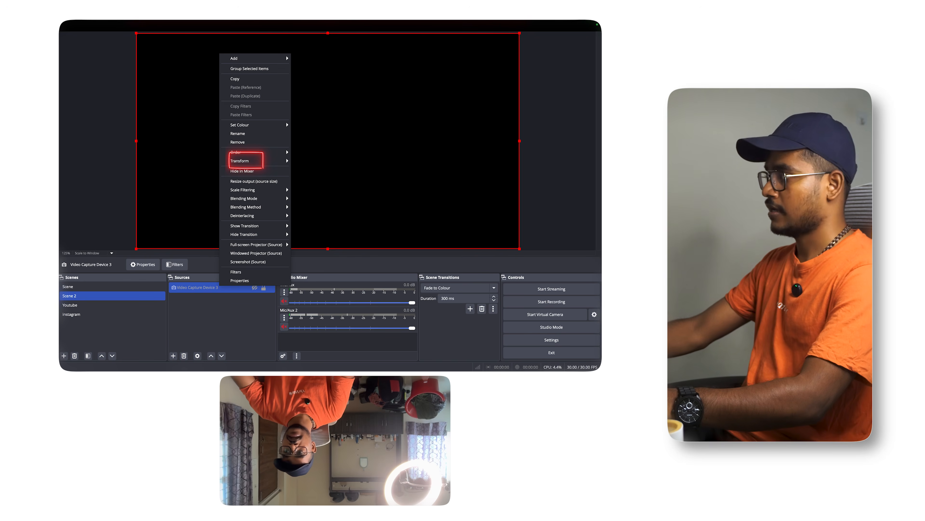
# Choose Display Capture as the capture method for the macOS Screen Capture 2 source
pyautogui.moveTo(240, 161)
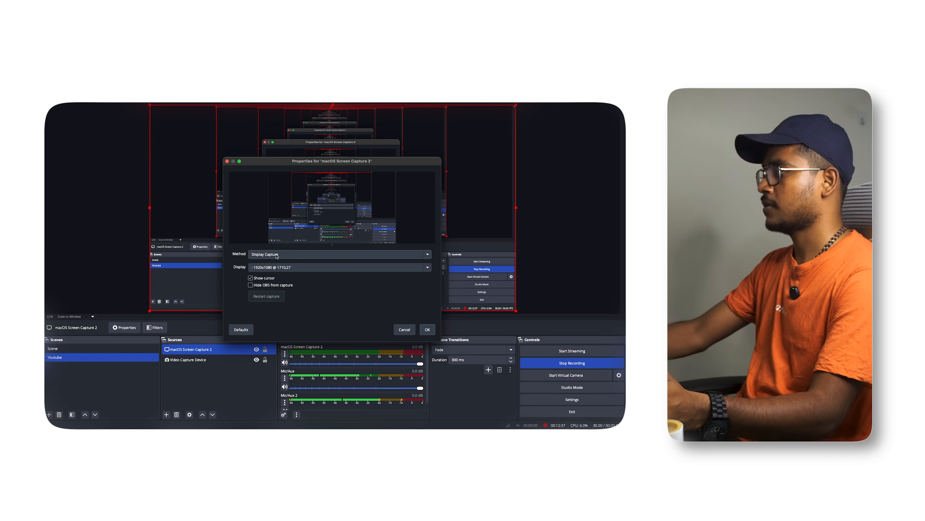
pyautogui.click(276, 256)
pyautogui.click(276, 260)
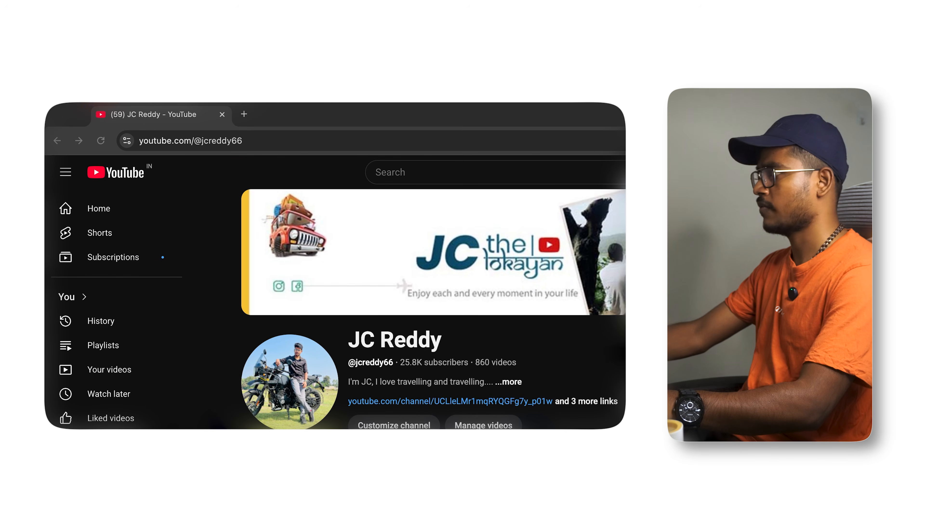
pyautogui.click(244, 115)
pyautogui.click(366, 114)
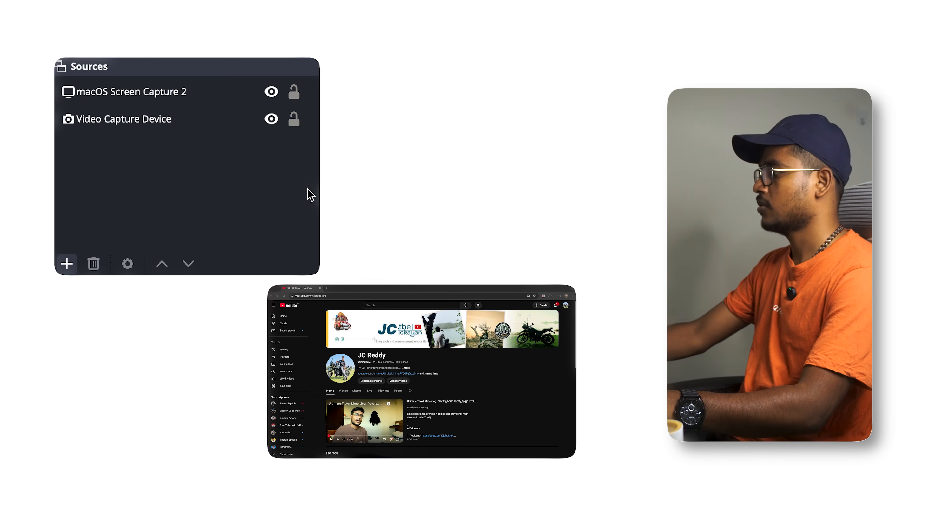
# Move macOS Screen Capture 2 below Video Capture Device in the source order so the webcam overlays the screen
pyautogui.click(163, 100)
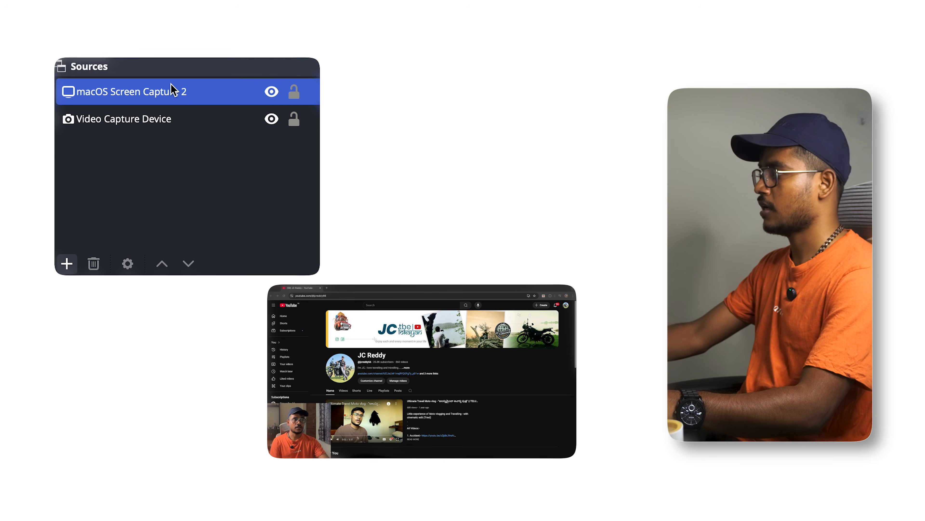
pyautogui.moveTo(177, 97); pyautogui.dragTo(176, 145)
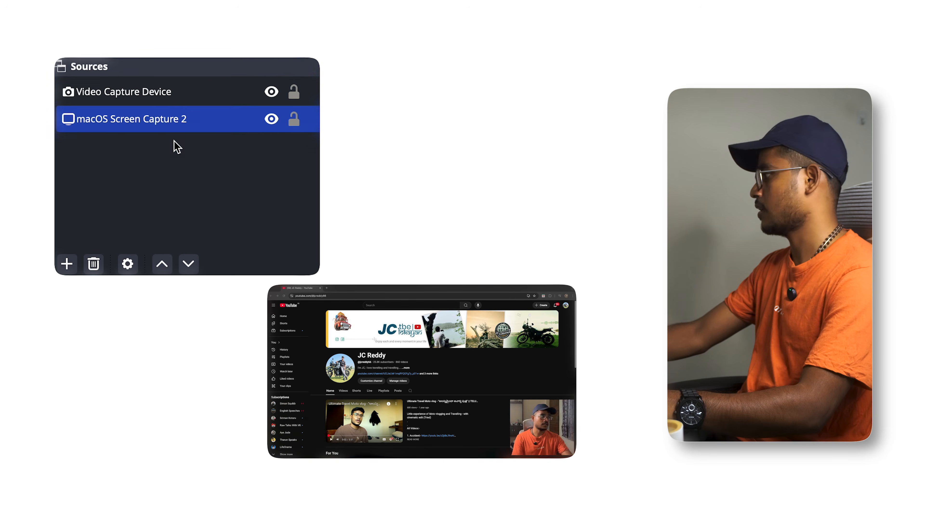
pyautogui.click(186, 167)
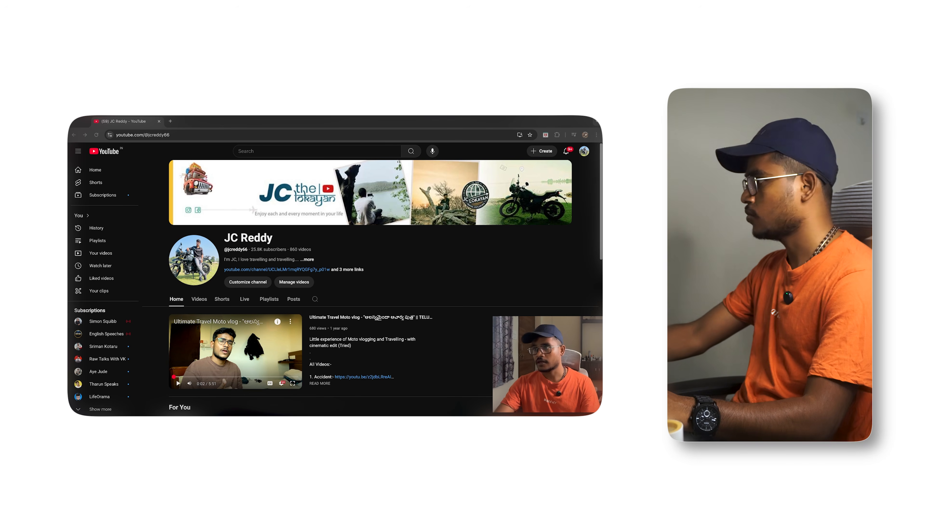
# Browse the YouTube channel's home page and Videos list to check the screen capture with the webcam overlay
pyautogui.scroll(-6, 401, 281)
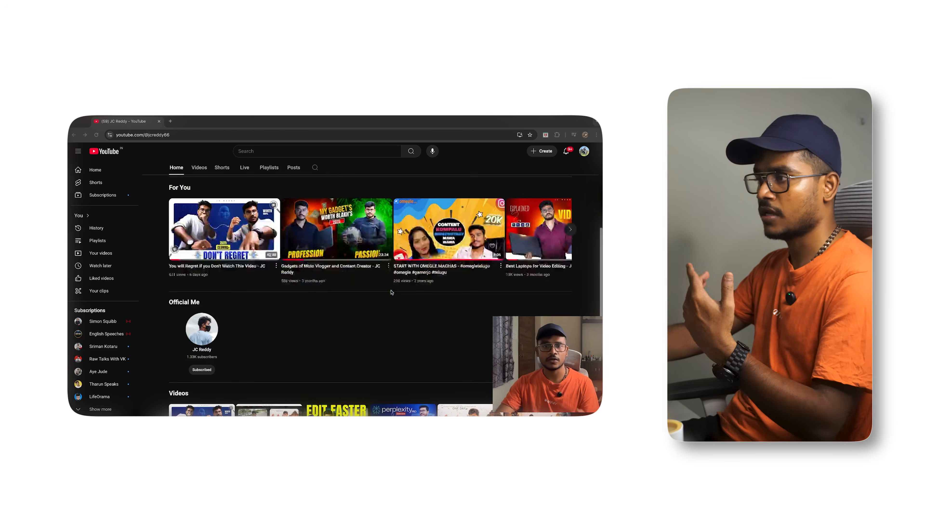
pyautogui.scroll(-5, 391, 292)
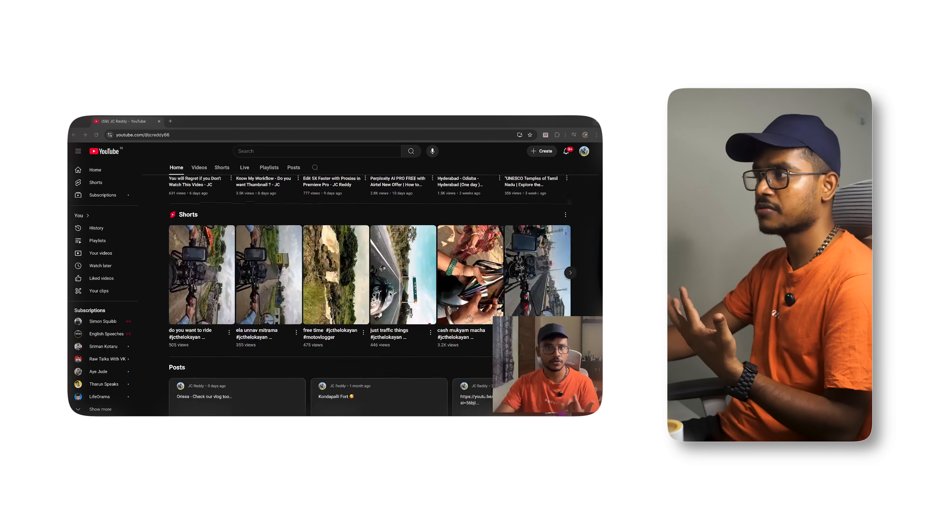
pyautogui.scroll(15, 385, 294)
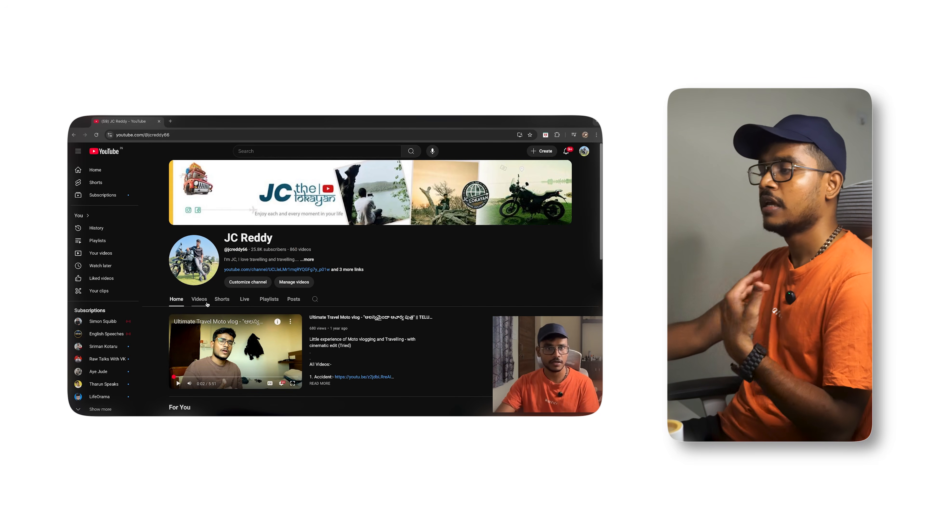
pyautogui.scroll(-2, 354, 335)
pyautogui.click(200, 208)
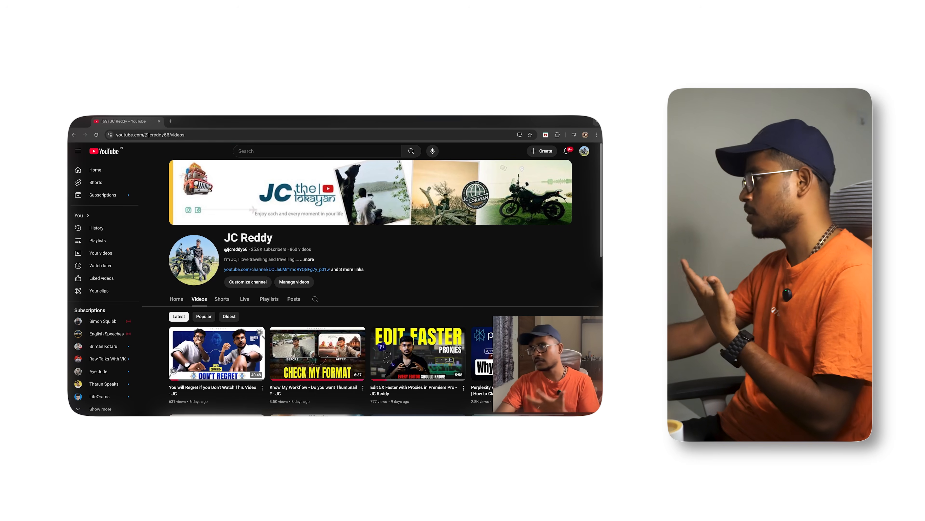
pyautogui.scroll(-5, 413, 269)
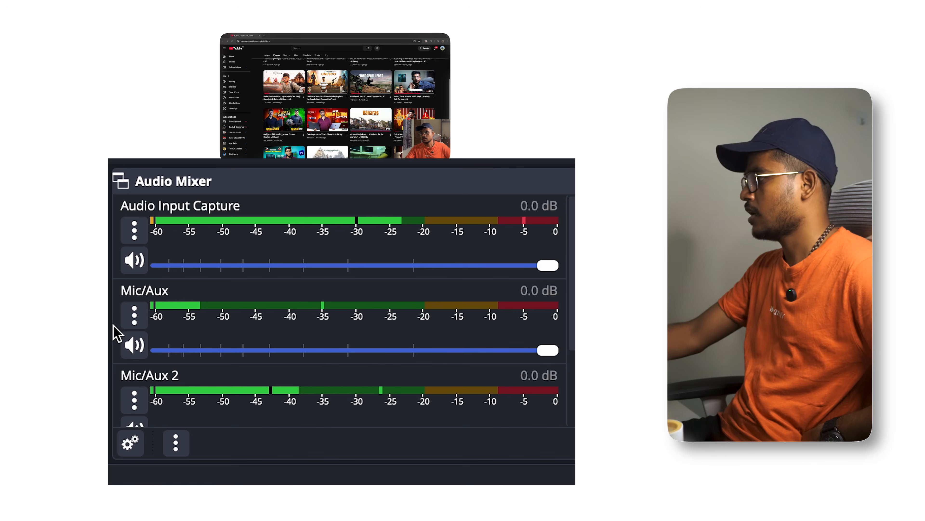
# Mute the Mic/Aux, rabbit and Mic/Aux 2 channels in the audio mixer
pyautogui.click(135, 346)
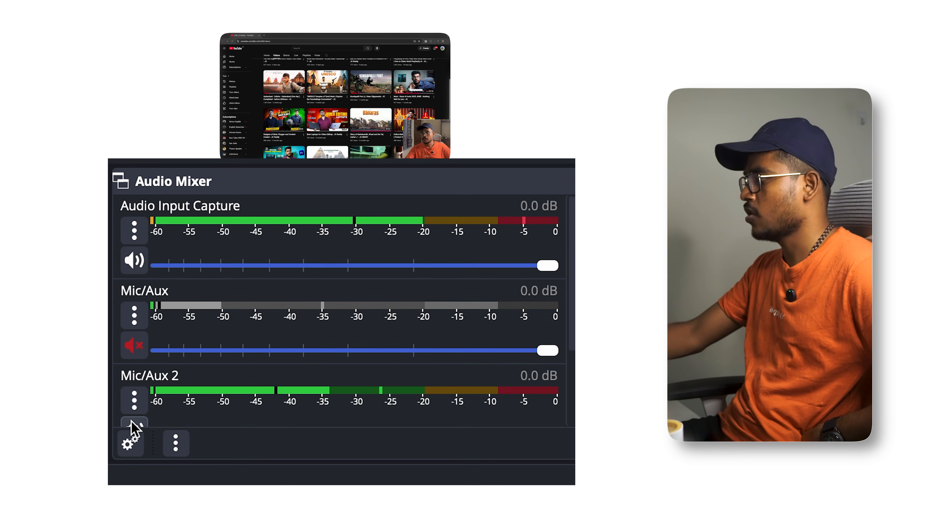
pyautogui.scroll(-3, 166, 392)
pyautogui.click(134, 408)
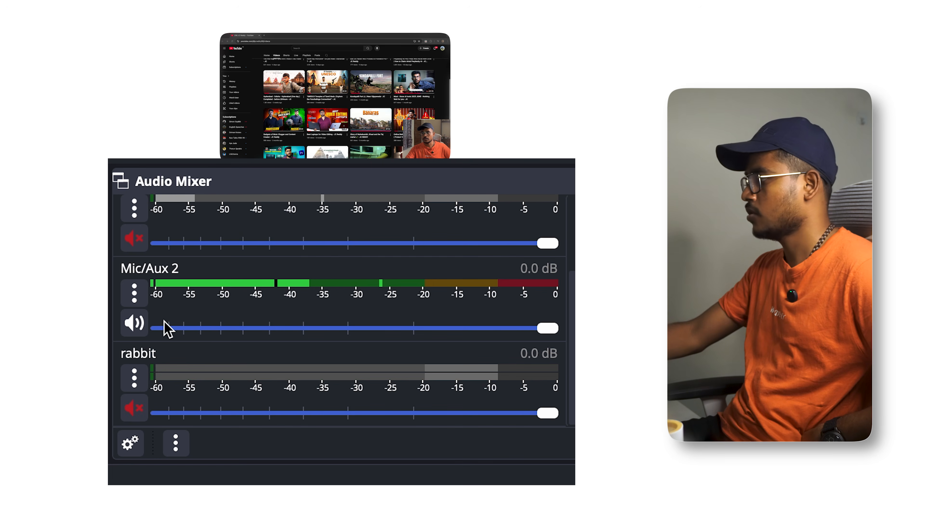
pyautogui.click(135, 324)
pyautogui.scroll(3, 221, 324)
pyautogui.scroll(-3, 221, 325)
pyautogui.scroll(3, 221, 322)
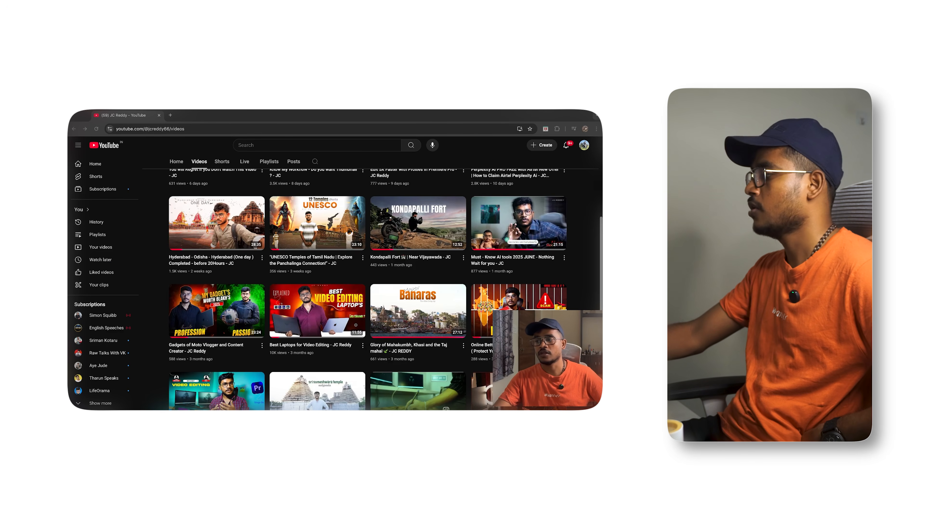
# Play the UNESCO Temples of Tamil Nadu video to check the macOS Screen Capture 2 audio level, and pause it
pyautogui.click(316, 228)
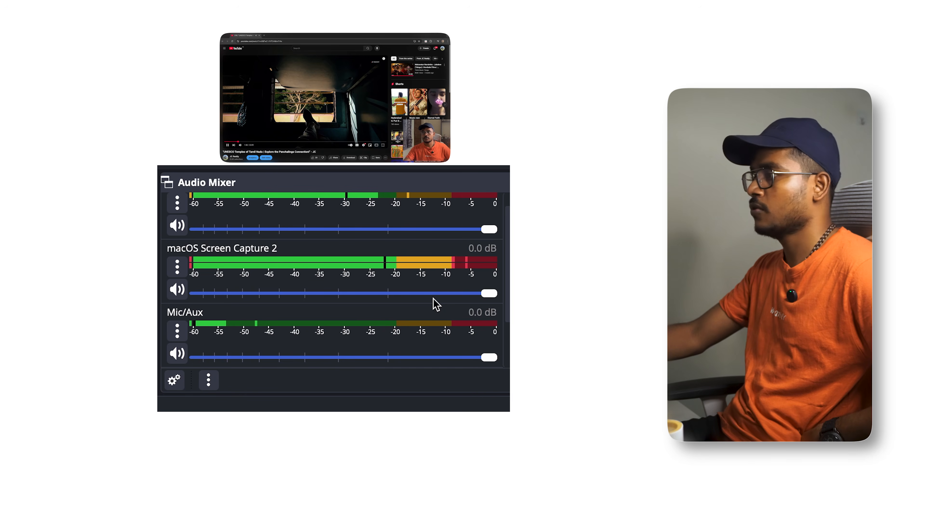
pyautogui.click(325, 103)
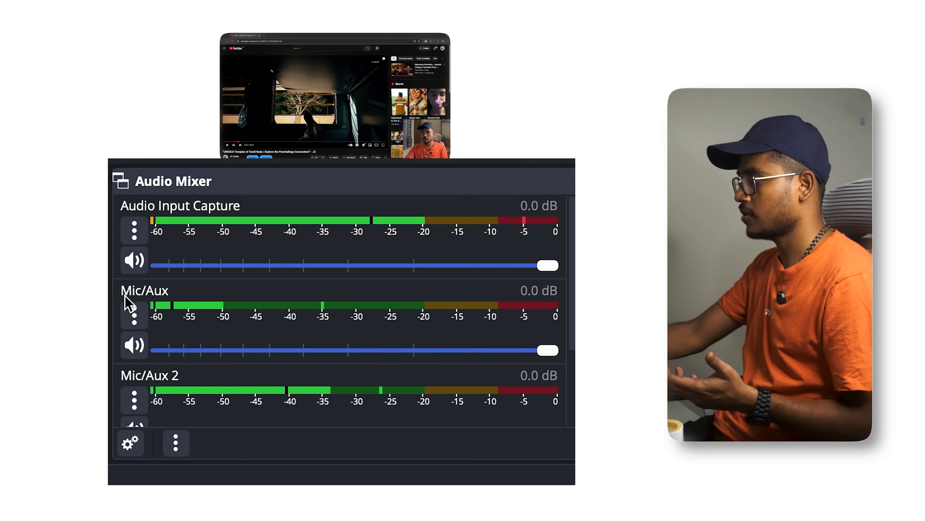
# Mute Mic/Aux, rabbit and Mic/Aux 2 in the audio mixer, leaving Audio Input Capture on
pyautogui.click(134, 345)
pyautogui.scroll(-3, 174, 382)
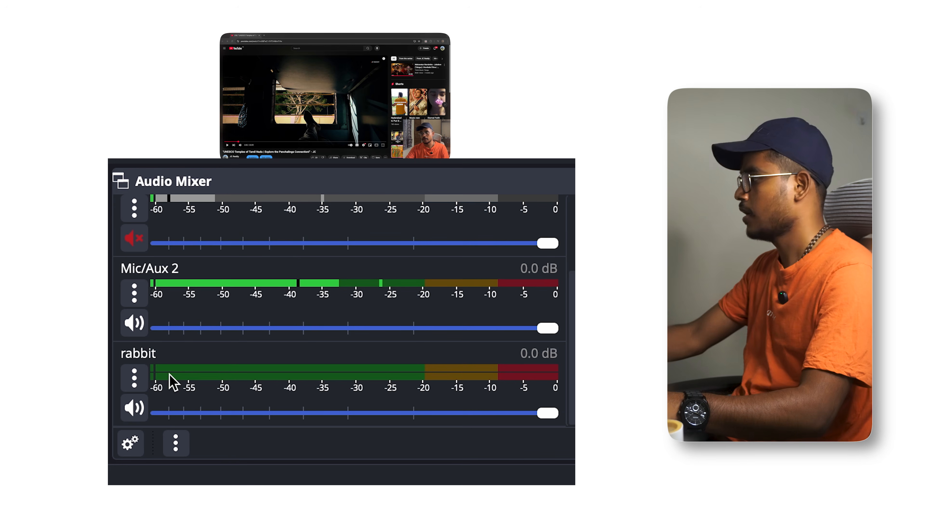
pyautogui.click(134, 408)
pyautogui.click(133, 323)
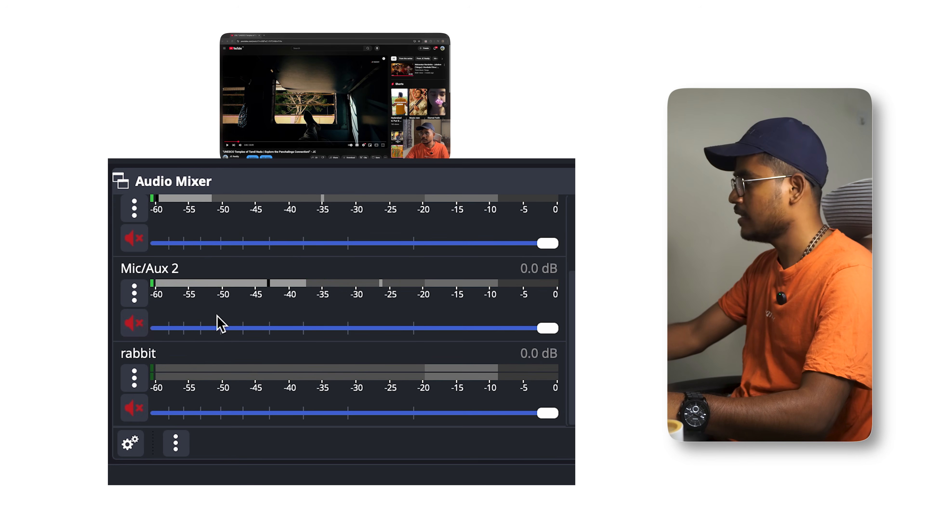
pyautogui.scroll(3, 221, 320)
pyautogui.scroll(-2, 221, 320)
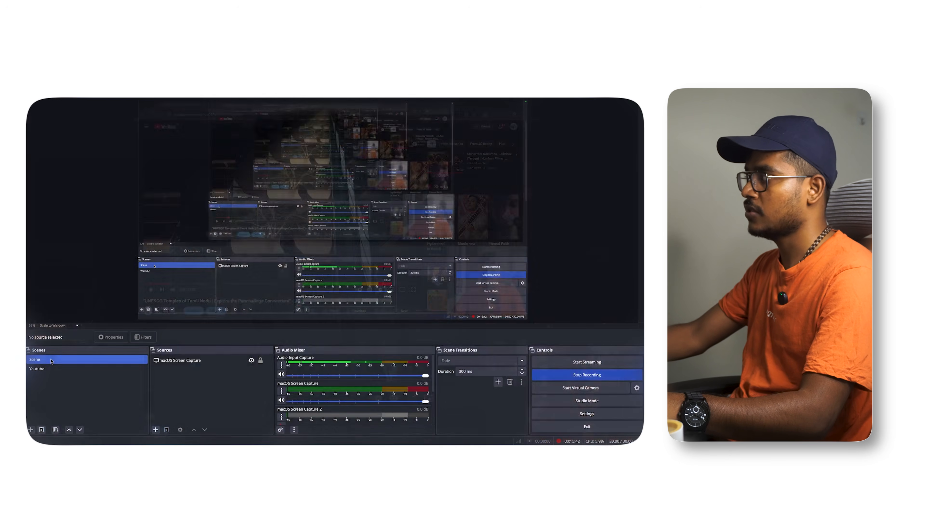
# Switch to the Youtube scene and add a Swipe scene transition, checking the available transition types
pyautogui.click(53, 369)
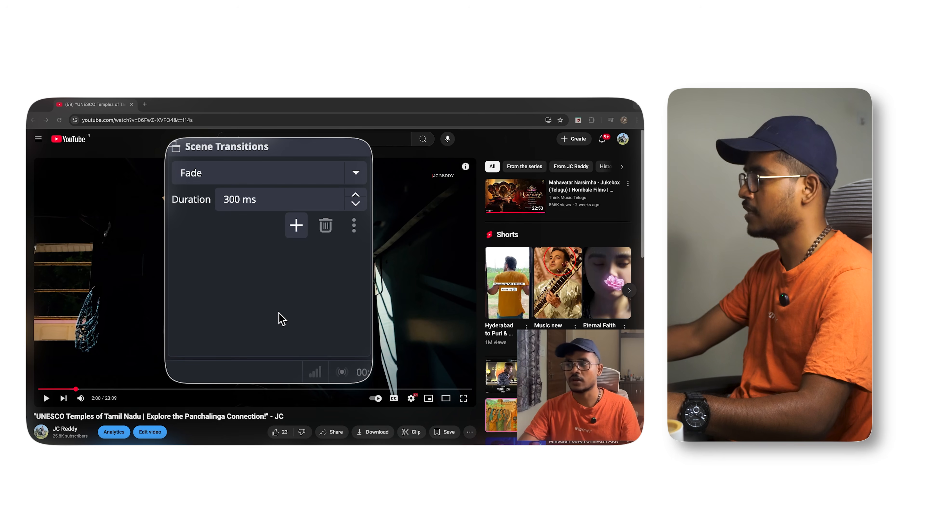
pyautogui.click(298, 227)
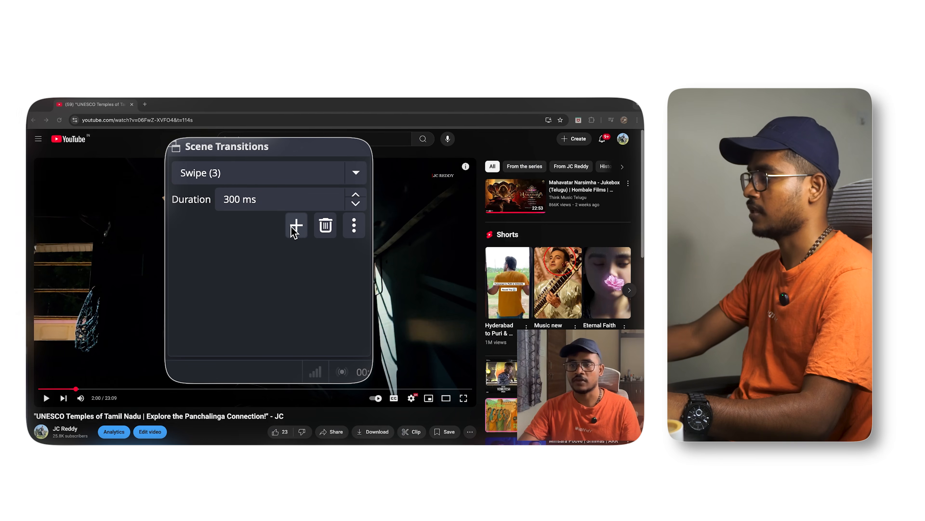
pyautogui.click(296, 225)
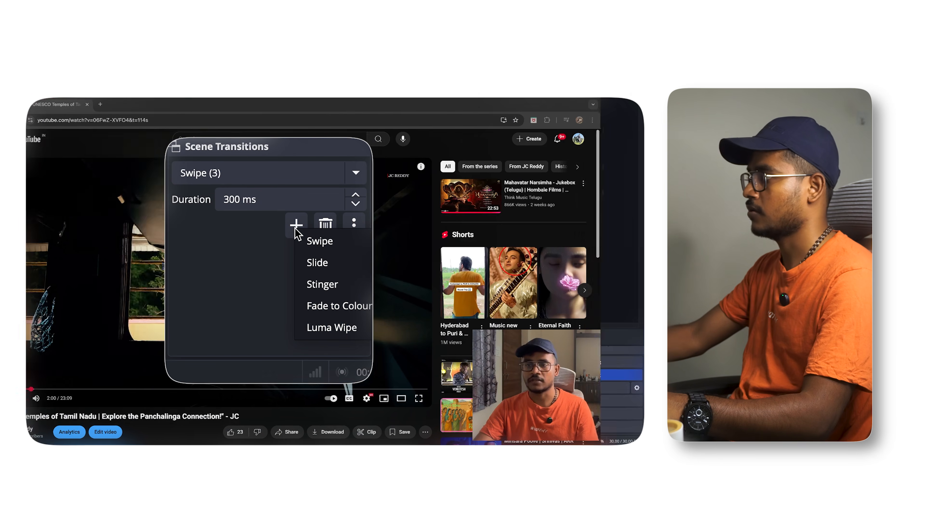
pyautogui.click(244, 290)
pyautogui.click(356, 173)
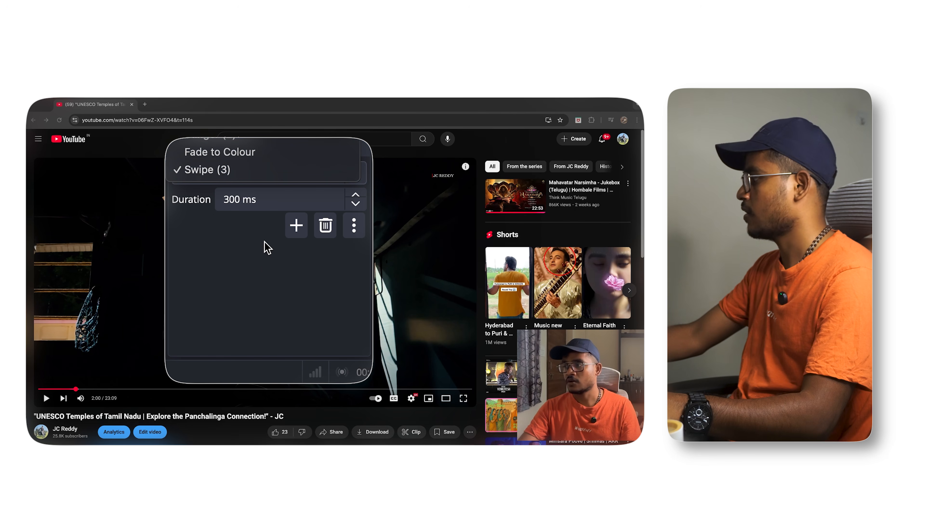
pyautogui.click(270, 276)
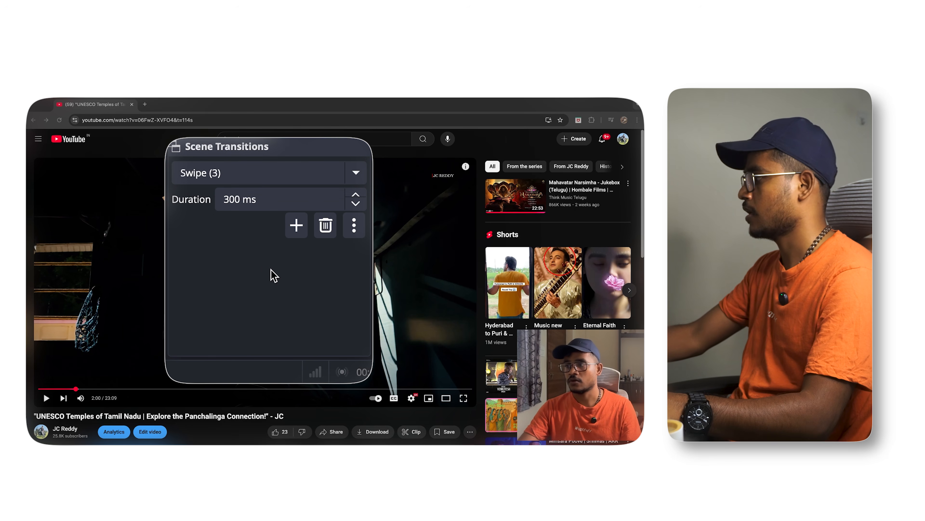
# Set the scene transition duration to 500 ms and delete the selected Swipe transition
pyautogui.click(314, 201)
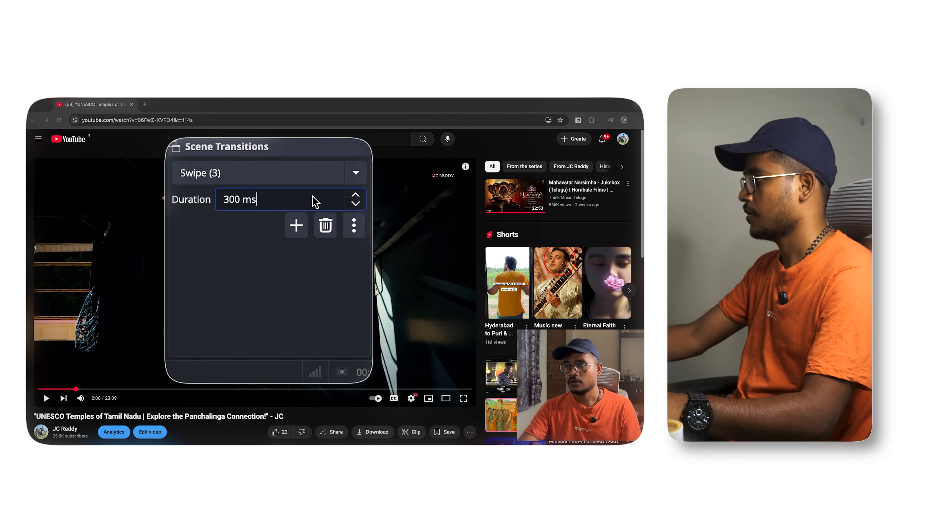
pyautogui.click(358, 197)
pyautogui.click(358, 196)
pyautogui.click(358, 196)
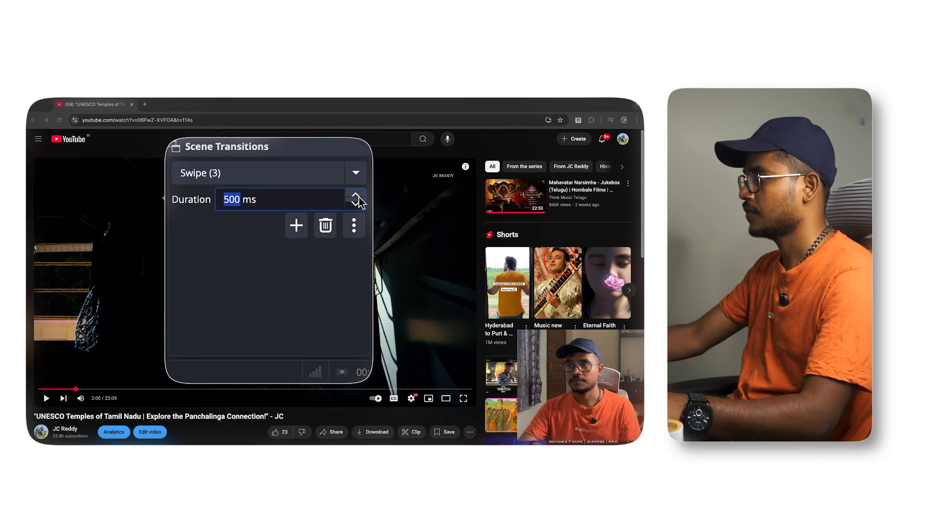
pyautogui.click(326, 224)
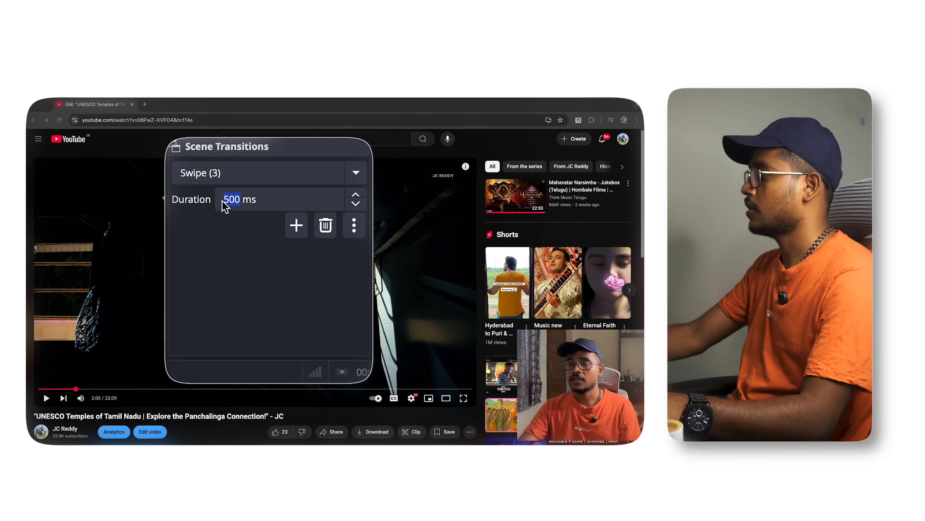
pyautogui.click(207, 188)
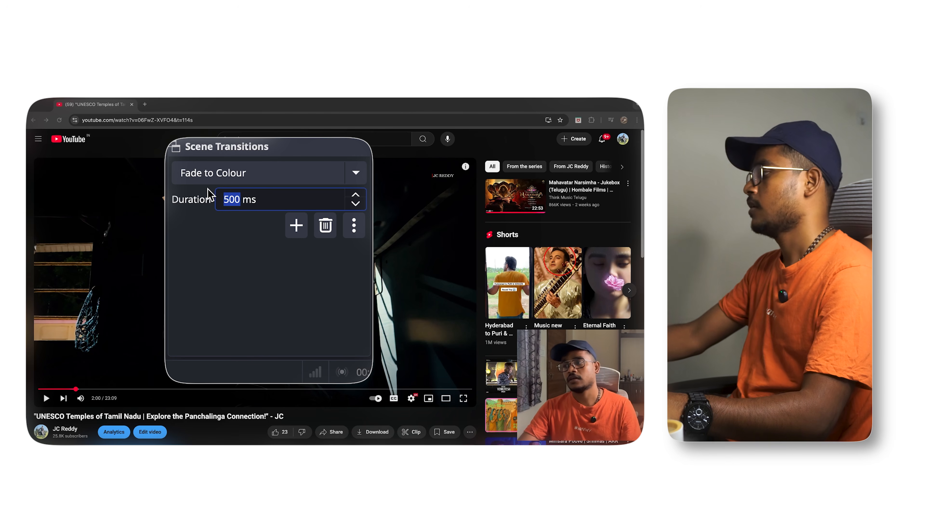
# Pick Stinger (2) as the scene transition and add a further Stinger transition under the suggested name
pyautogui.click(356, 174)
pyautogui.click(266, 152)
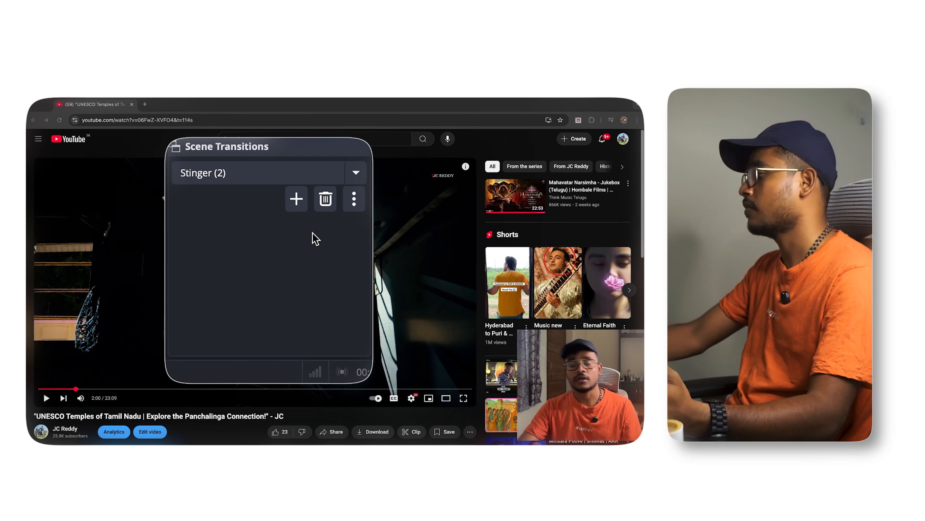
pyautogui.click(296, 200)
pyautogui.click(322, 256)
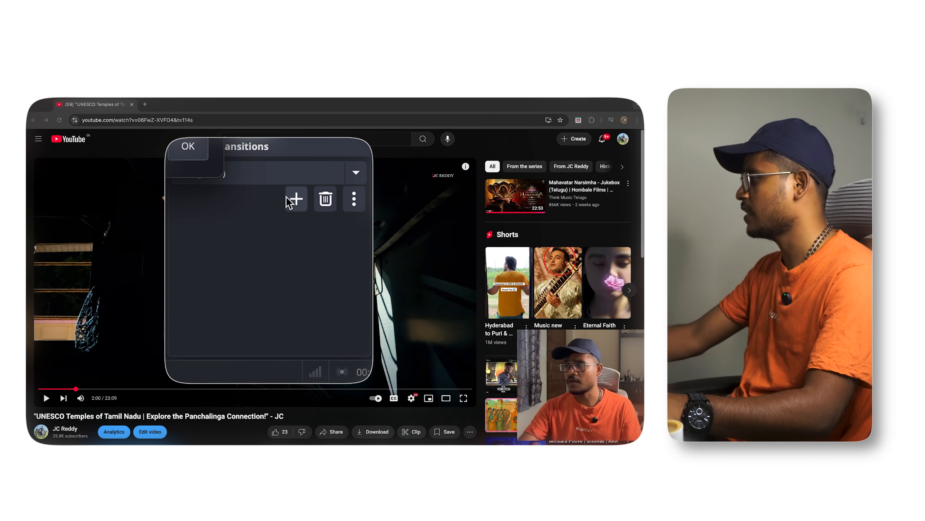
pyautogui.press('Return')
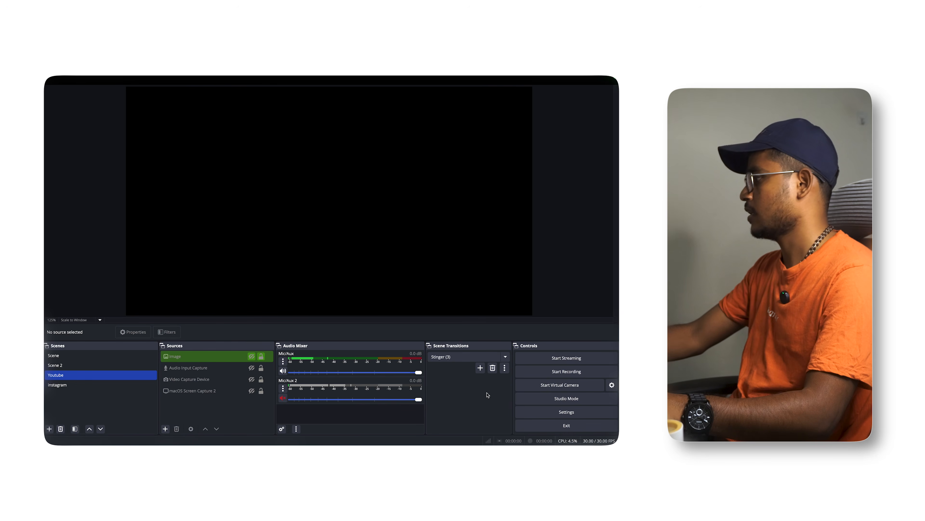
# Add another Stinger transition that uses practice 1.mp4 from the Downloads folder as its video file
pyautogui.click(481, 369)
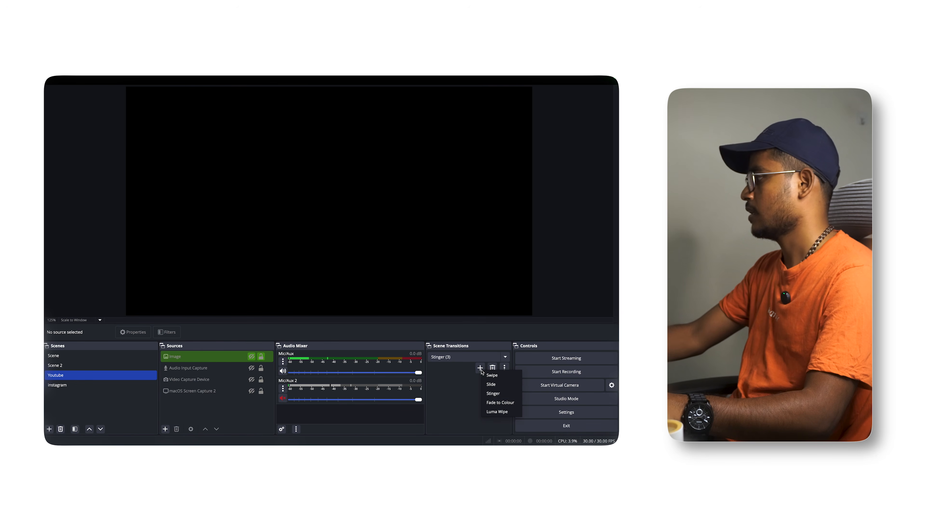
pyautogui.click(496, 393)
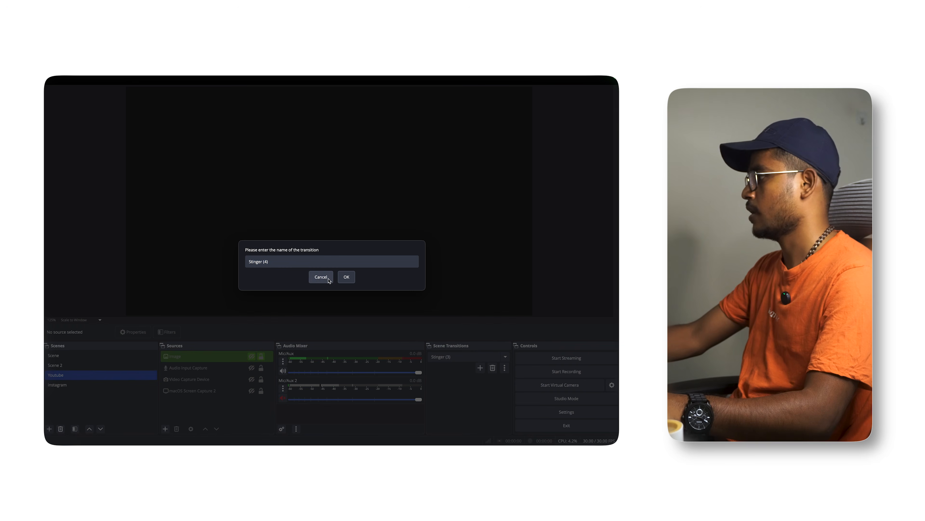
pyautogui.click(346, 278)
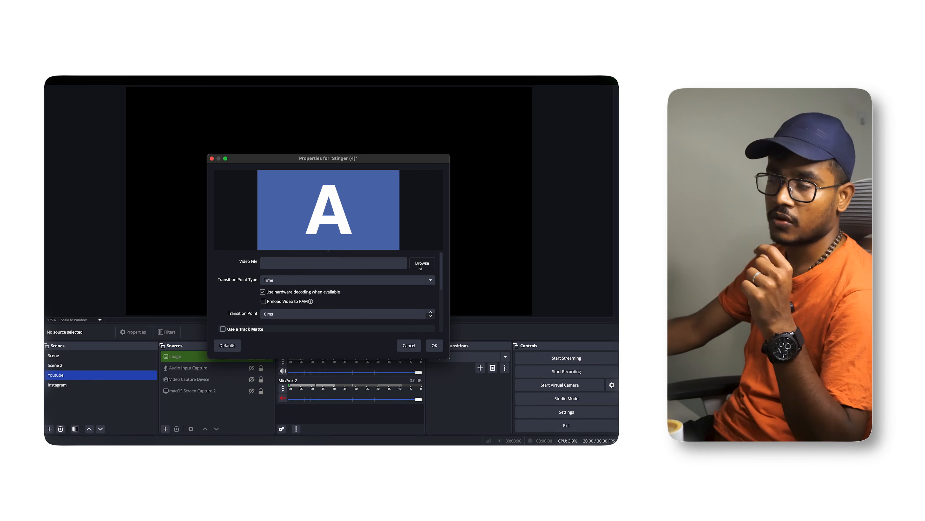
pyautogui.click(421, 265)
pyautogui.scroll(-3, 313, 217)
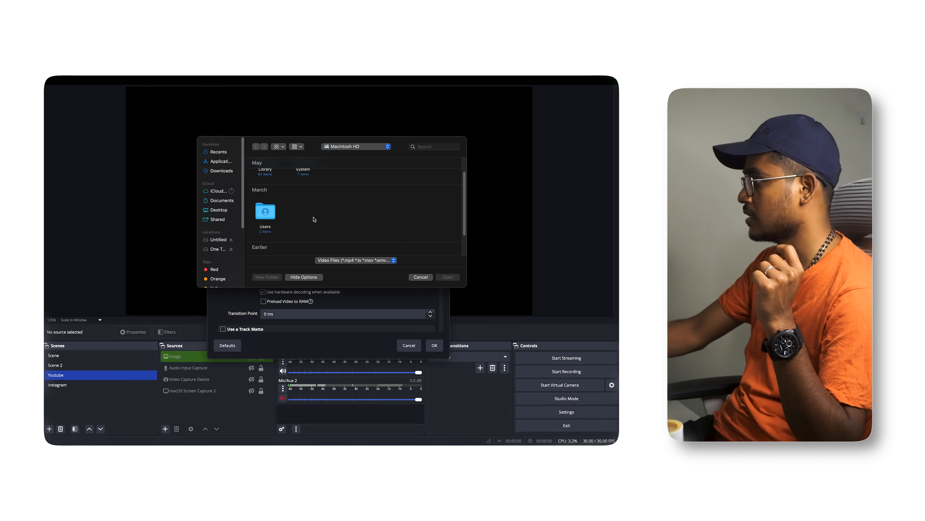
pyautogui.click(230, 171)
pyautogui.scroll(-5, 397, 204)
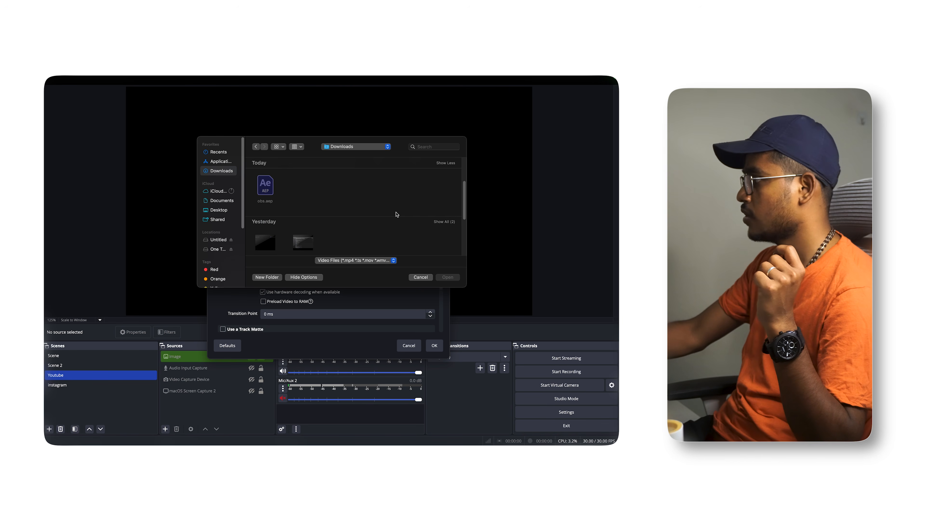
pyautogui.scroll(-1, 397, 215)
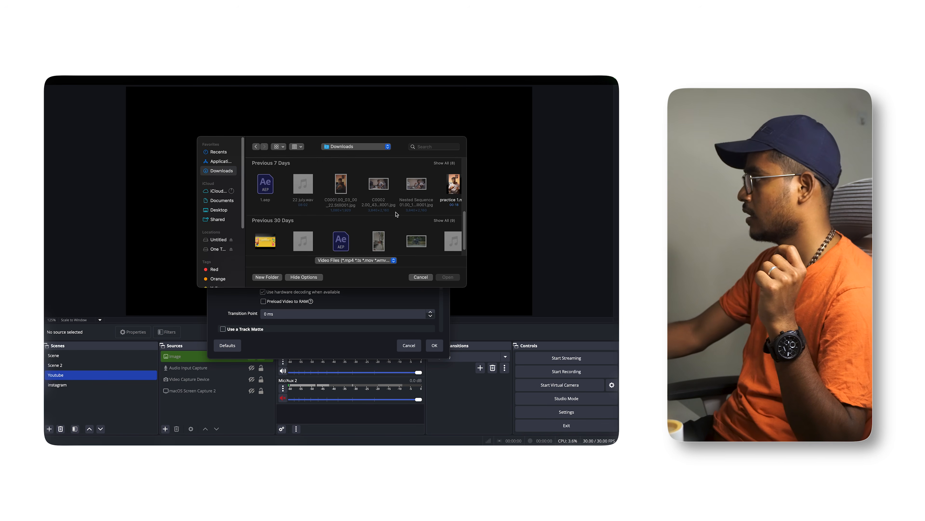
pyautogui.click(457, 194)
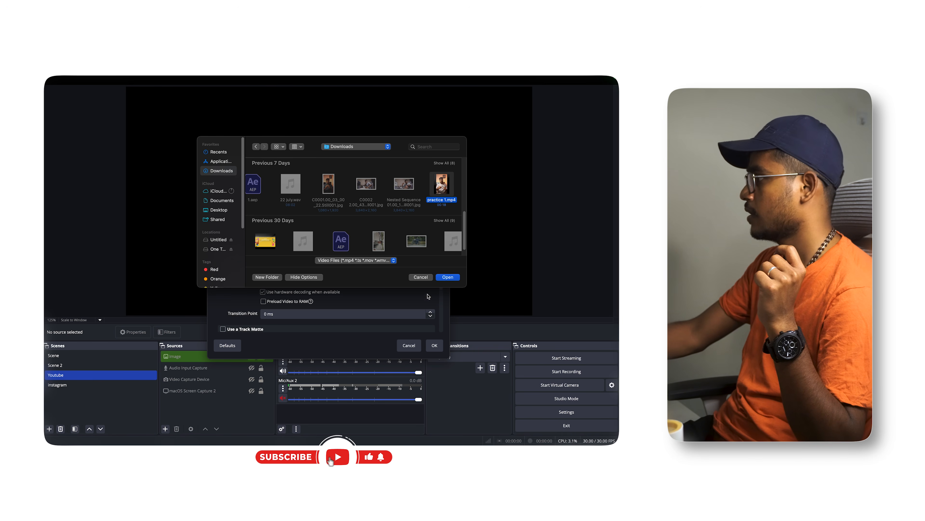
pyautogui.click(450, 278)
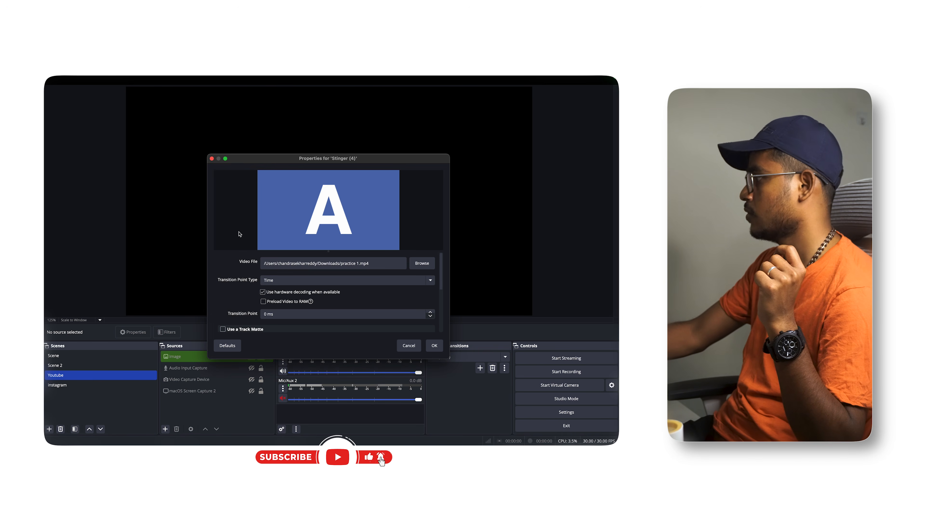
pyautogui.click(438, 348)
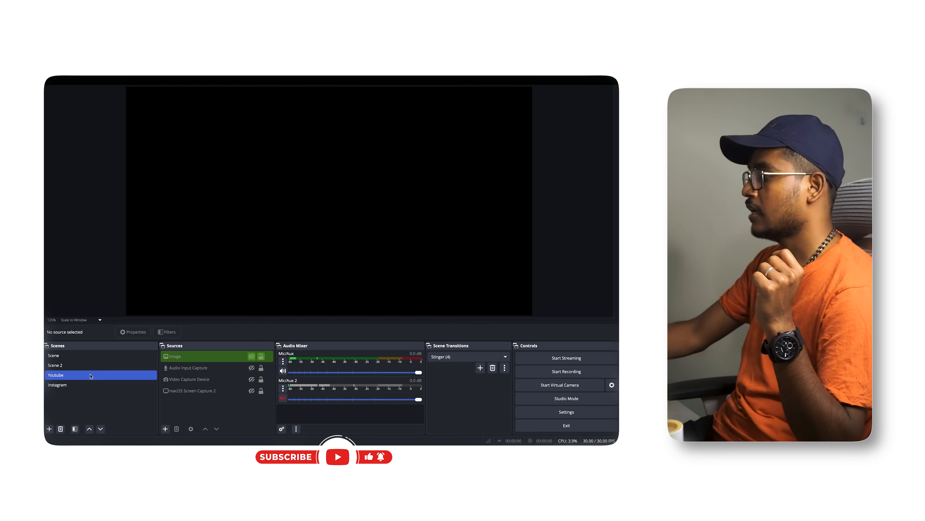
# Switch back and forth between Scene, Scene 2, Youtube and Instagram to preview the stinger transition
pyautogui.click(84, 365)
pyautogui.click(88, 375)
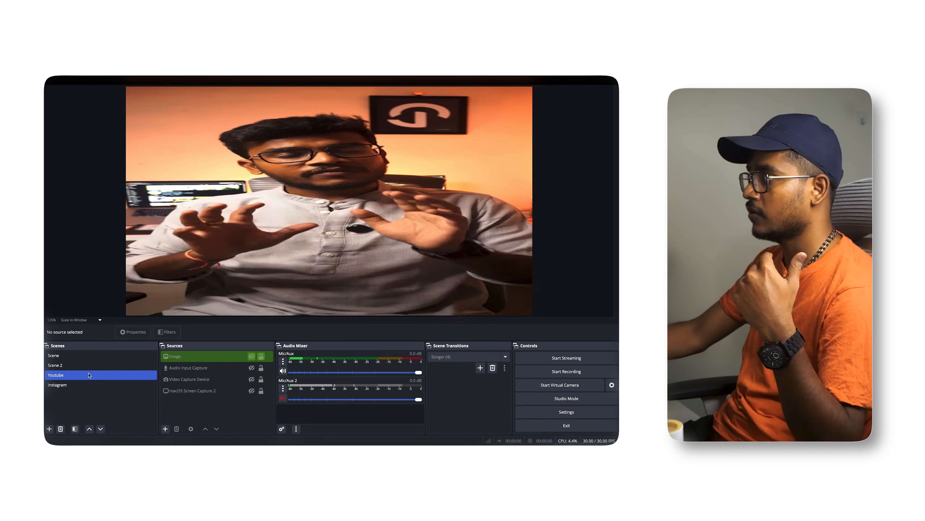
pyautogui.click(90, 366)
pyautogui.click(91, 374)
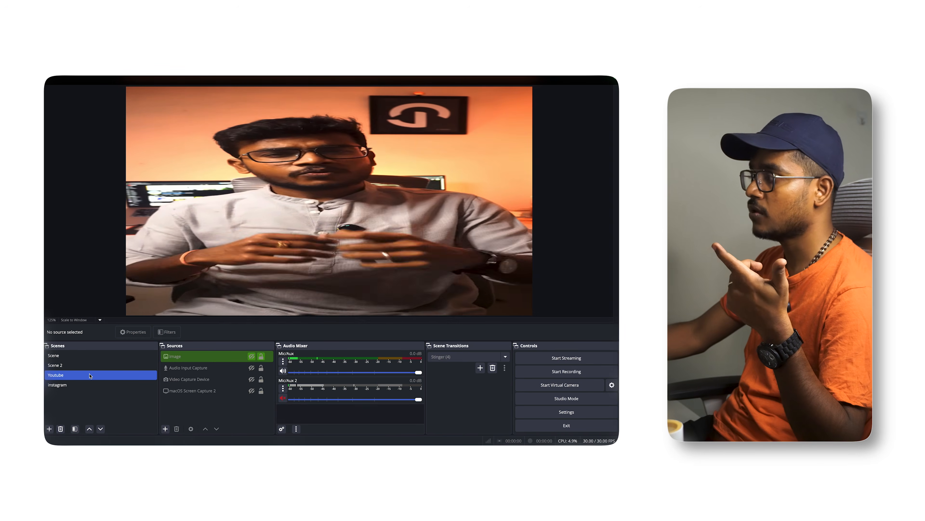
pyautogui.click(92, 366)
pyautogui.click(90, 356)
pyautogui.click(85, 384)
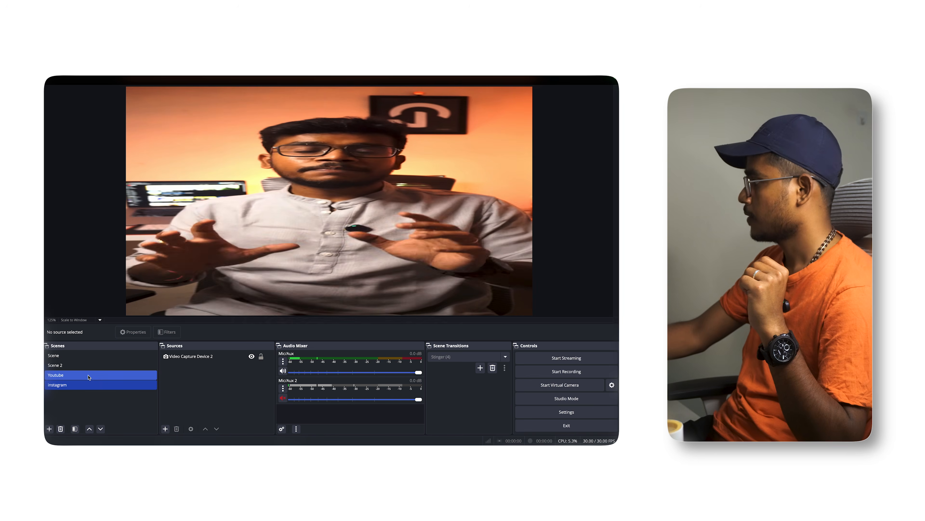
pyautogui.click(91, 365)
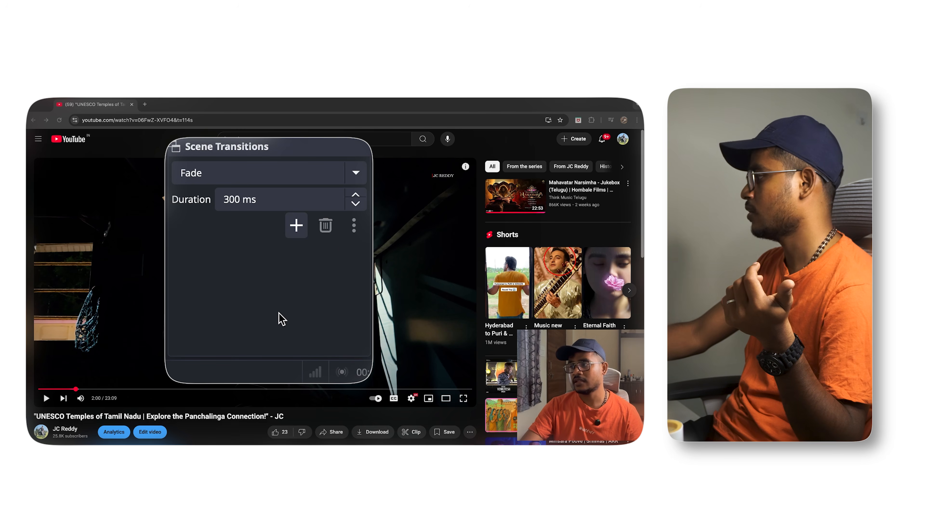
# Open the list of transition types that can be added
pyautogui.click(296, 225)
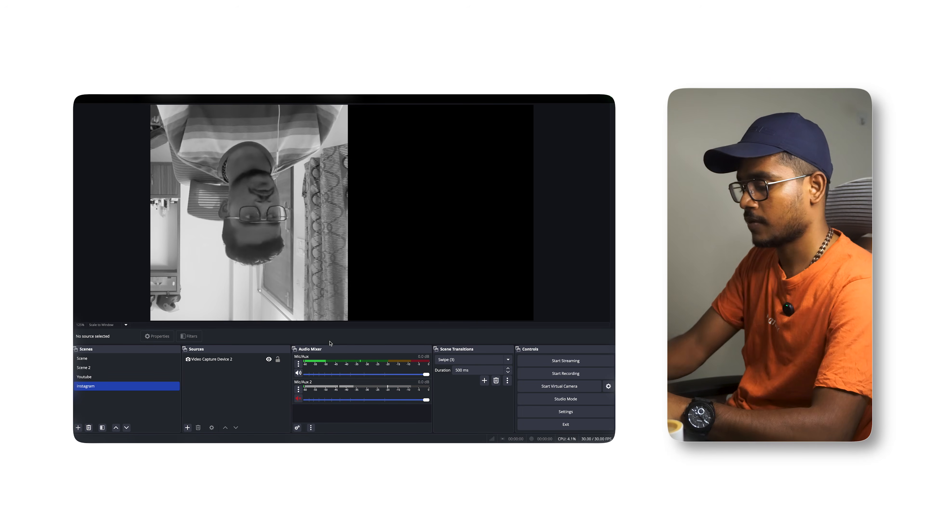
# Add a new Audio Input Capture source to the Instagram scene with External Microphone as its device
pyautogui.click(217, 359)
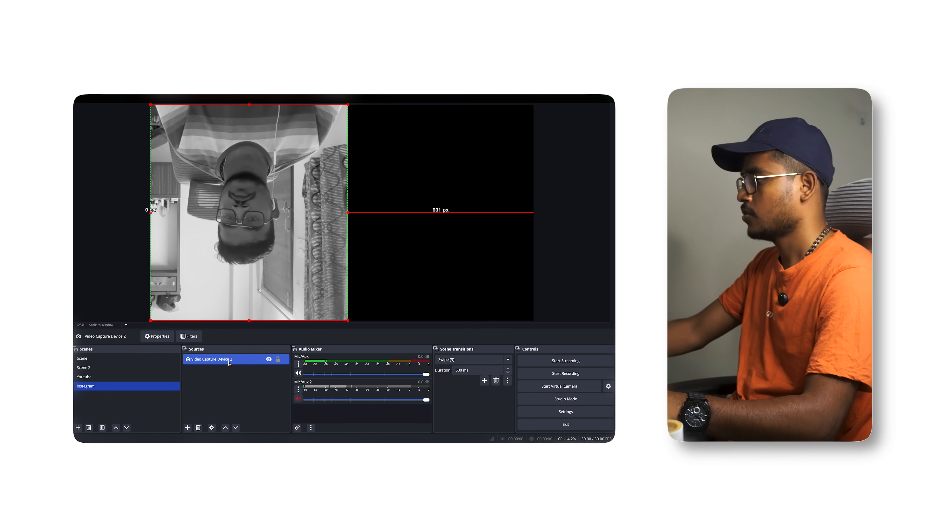
pyautogui.click(187, 427)
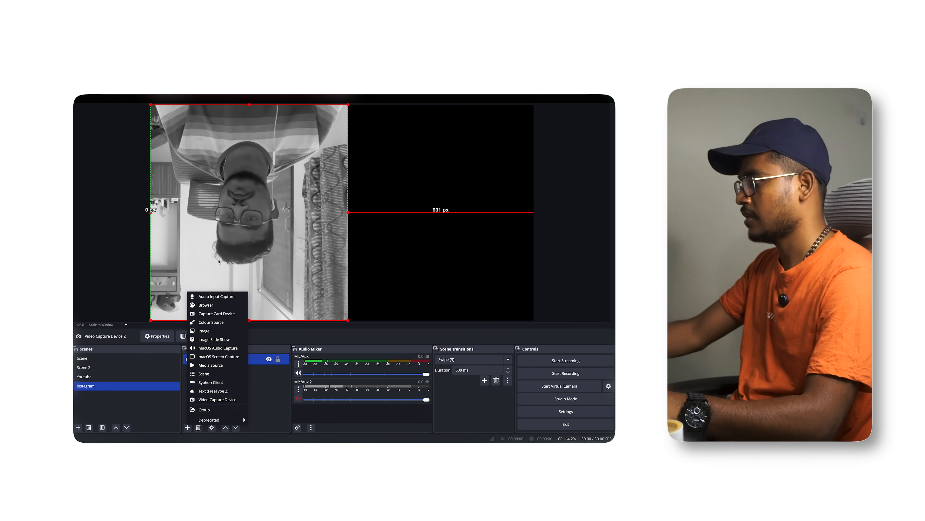
pyautogui.click(215, 297)
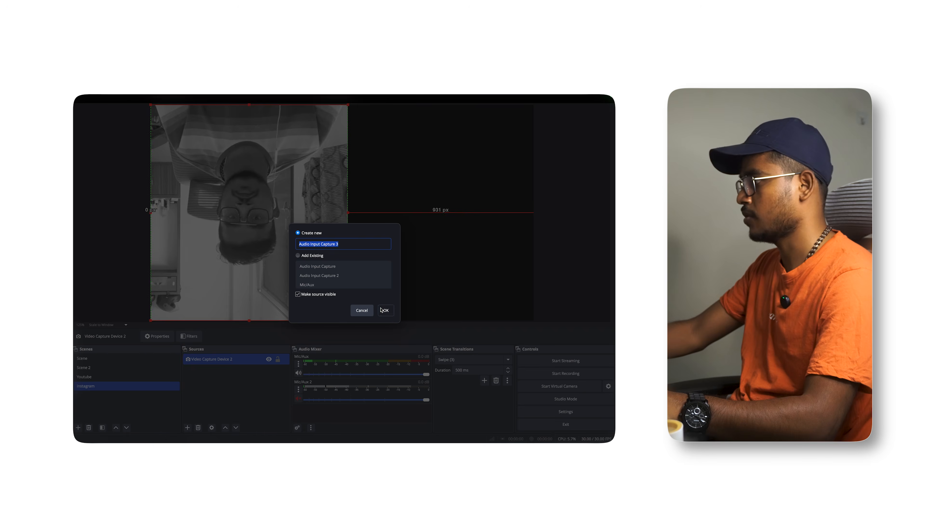
pyautogui.click(383, 310)
pyautogui.click(330, 194)
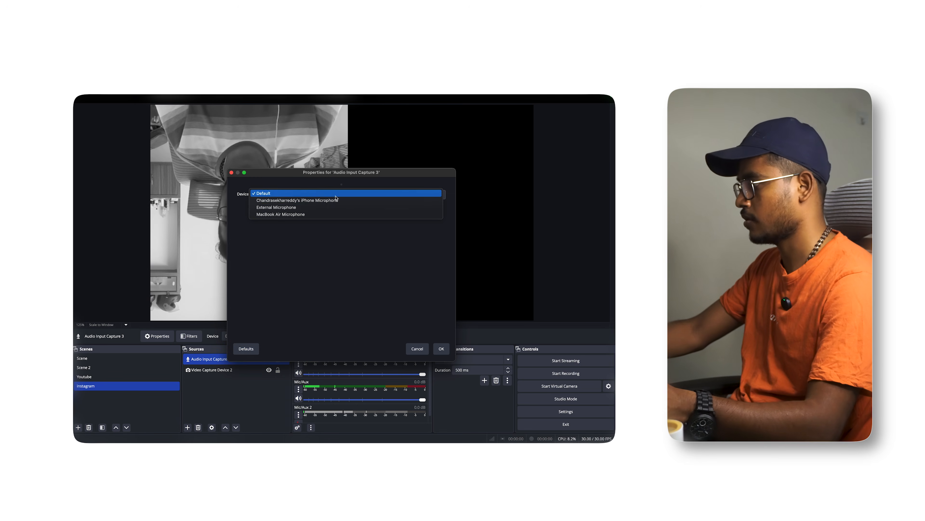
pyautogui.click(329, 207)
pyautogui.click(441, 349)
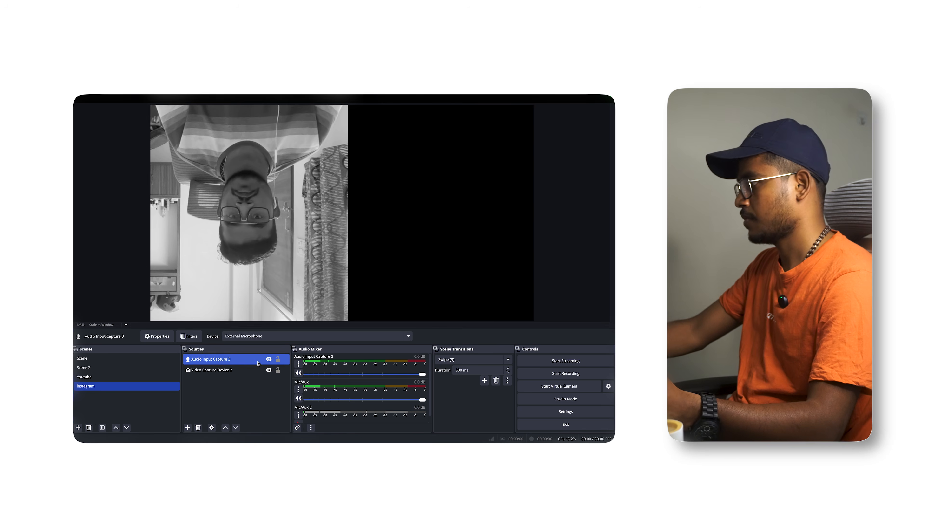
# Add a new macOS Screen Capture source to the Instagram scene, changing its capture method from Display Capture
pyautogui.click(242, 392)
pyautogui.click(187, 426)
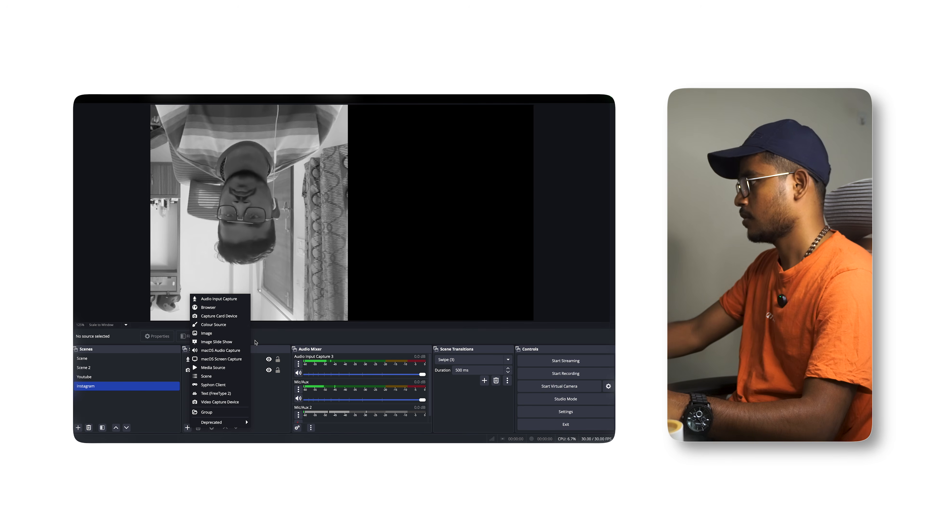
pyautogui.click(221, 359)
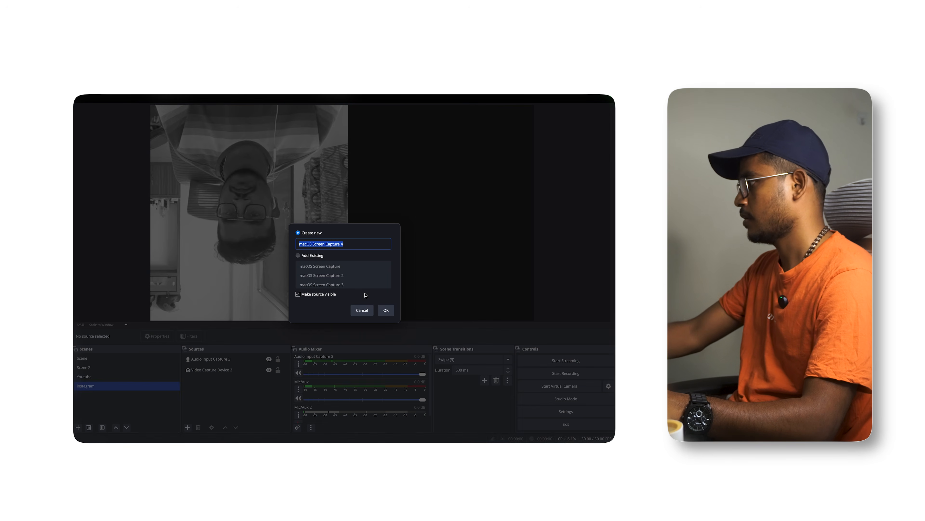
pyautogui.click(387, 311)
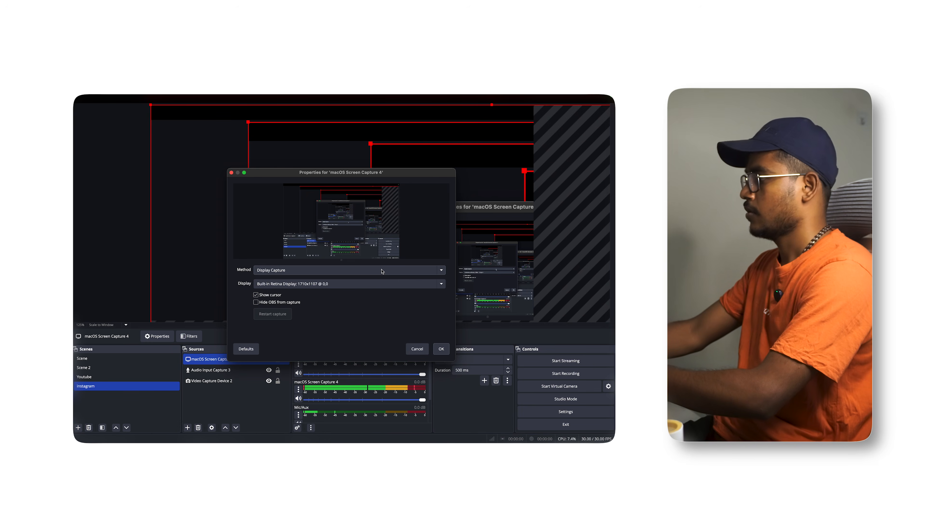
pyautogui.click(442, 272)
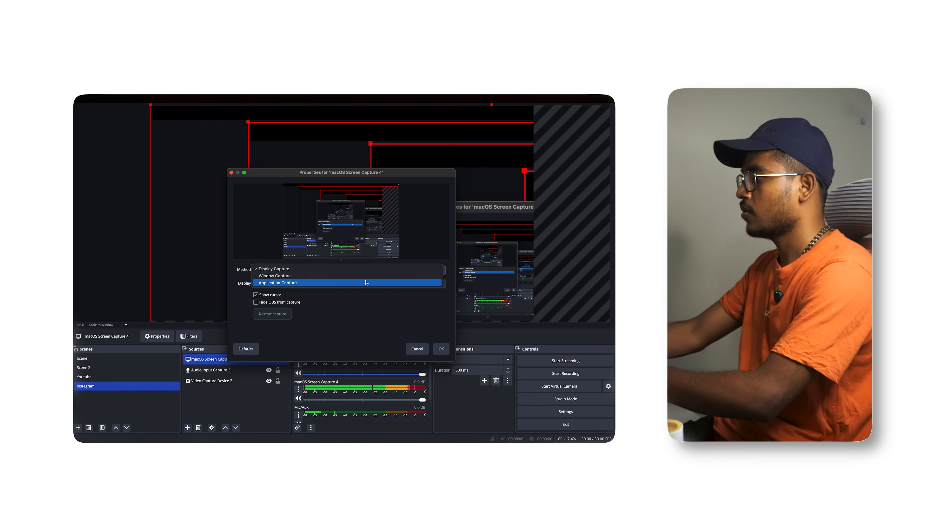
pyautogui.click(339, 278)
pyautogui.click(441, 349)
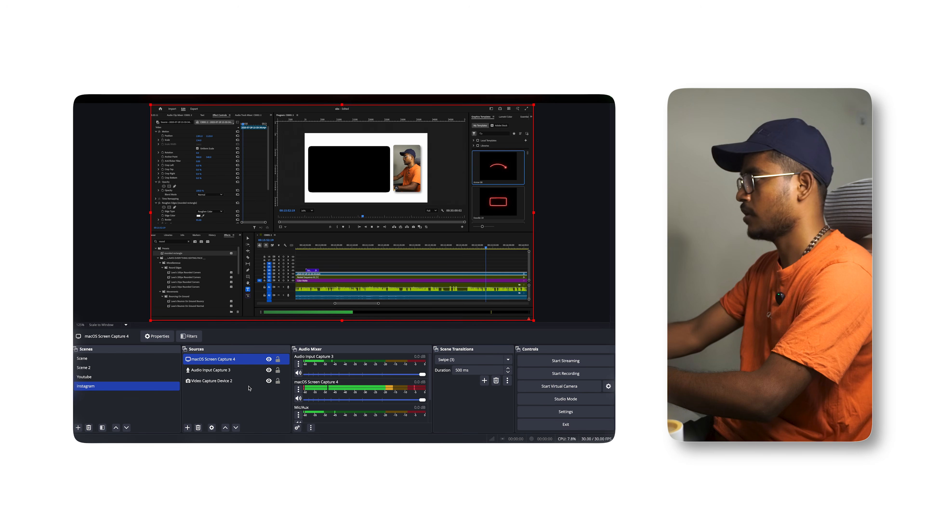
# Remove the macOS Screen Capture 4 source from the Instagram scene
pyautogui.rightClick(243, 358)
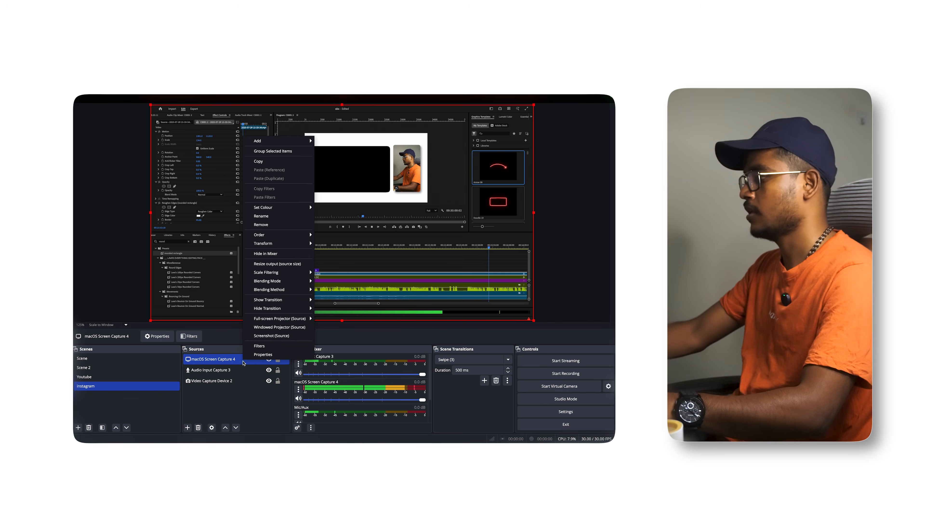
pyautogui.click(263, 225)
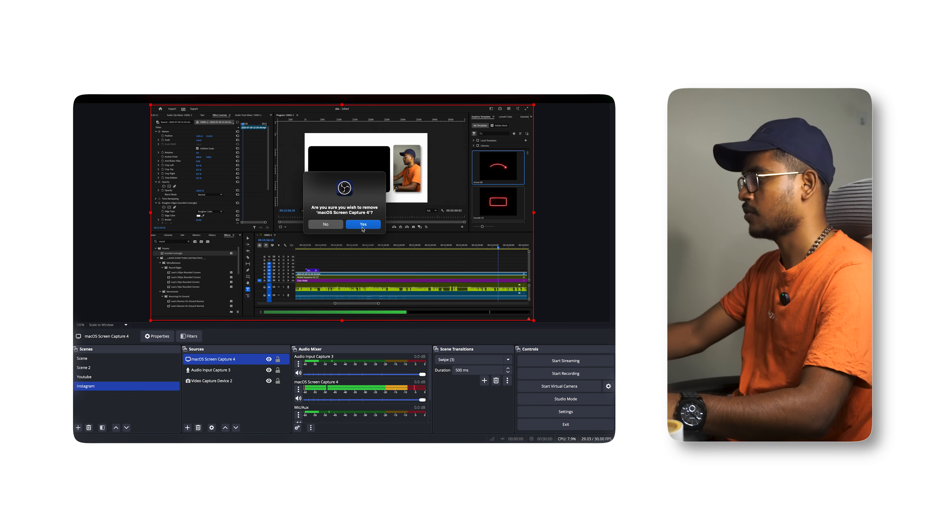
pyautogui.click(363, 224)
# Rotate Video Capture Device 2 by 180 degrees and narrow it, leaving about 1075 px of canvas on its right
pyautogui.click(233, 370)
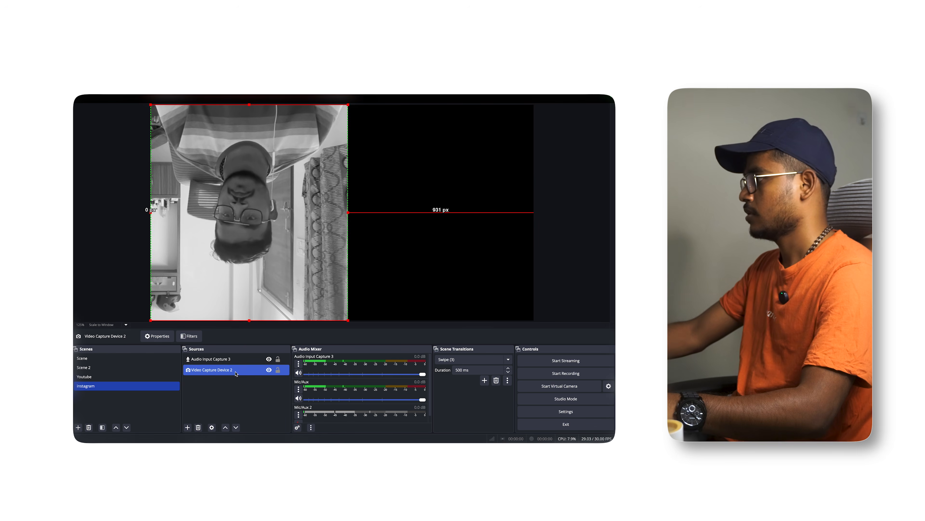
pyautogui.click(231, 397)
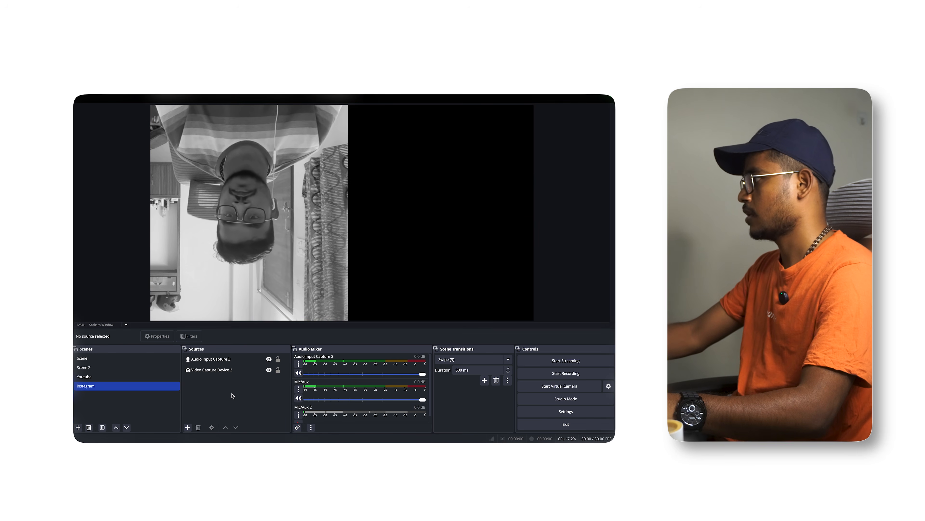
pyautogui.click(232, 370)
pyautogui.click(232, 359)
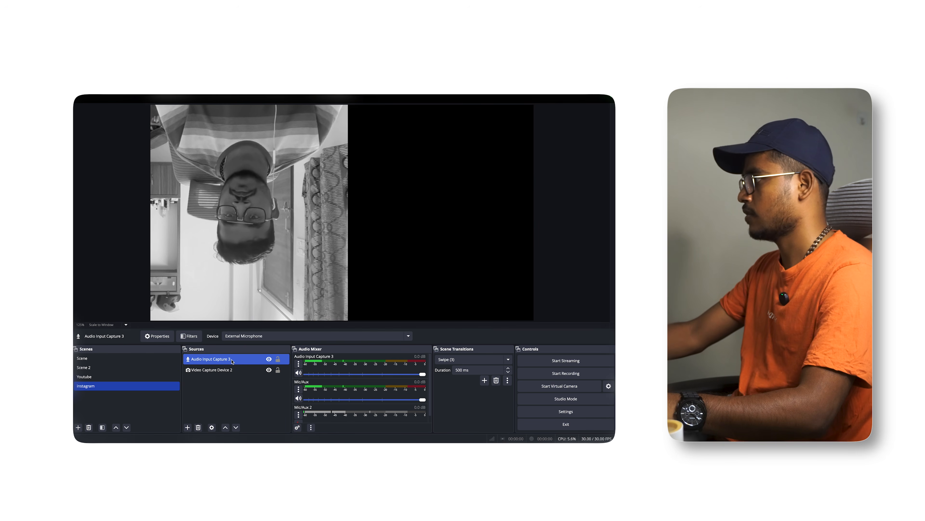
pyautogui.click(231, 370)
pyautogui.rightClick(230, 372)
pyautogui.moveTo(255, 246)
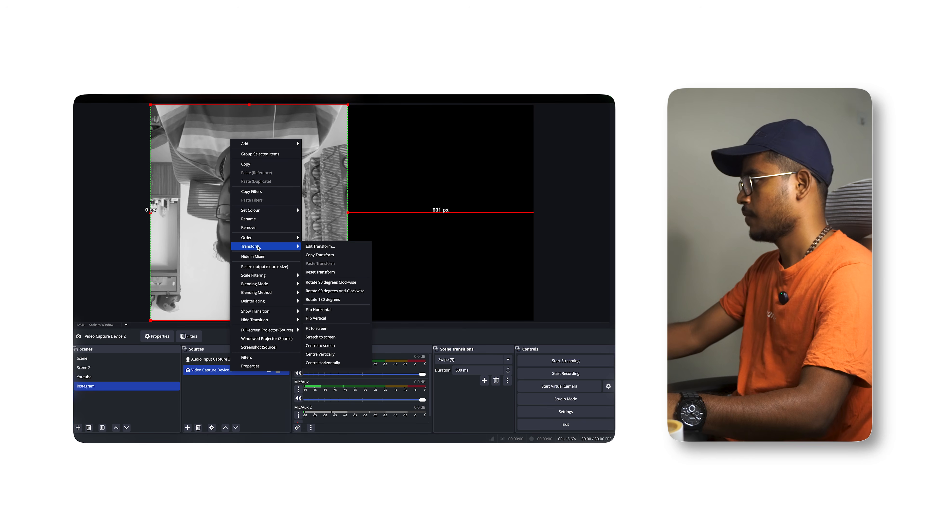
pyautogui.click(330, 299)
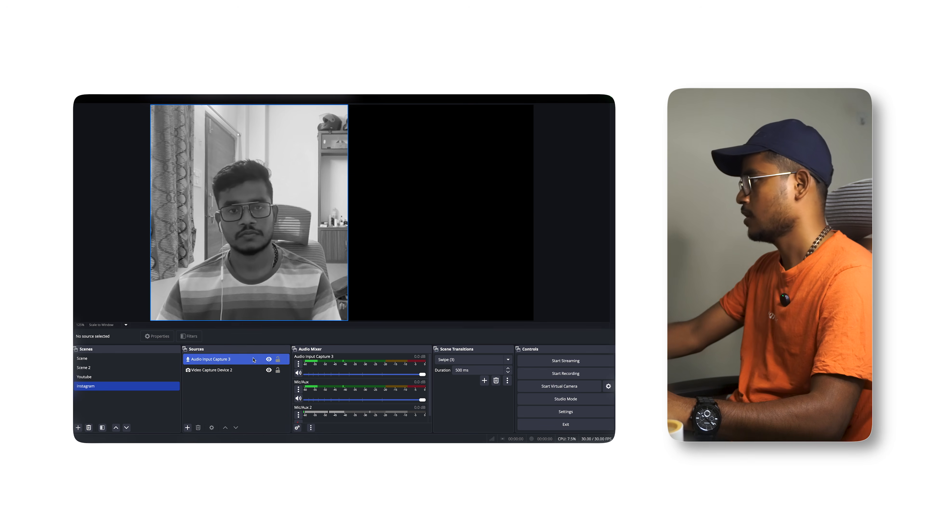
pyautogui.moveTo(348, 212); pyautogui.dragTo(320, 212)
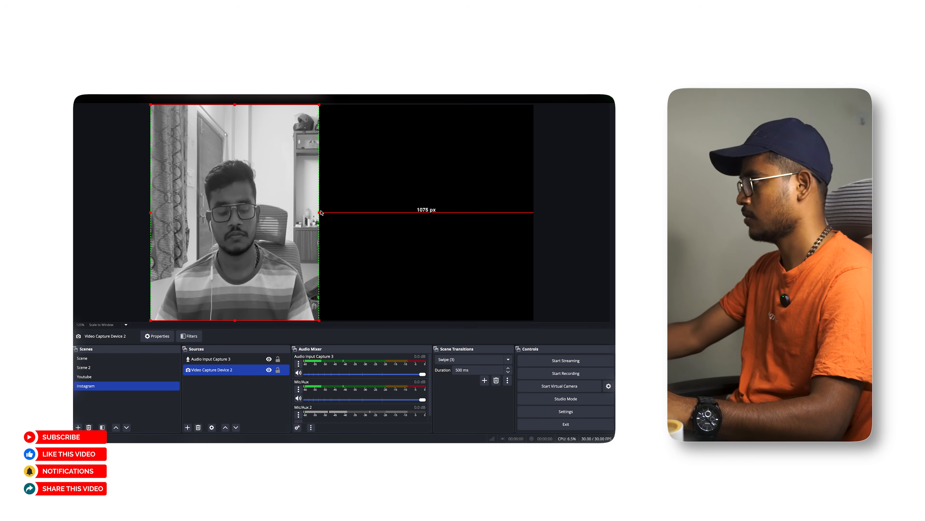
# Crop both sides of Video Capture Device 2 instead of narrowing it, and align it to the canvas's left edge, leaving about 1078 px on its right
pyautogui.hotkey('ctrl', 'z')
pyautogui.moveTo(156, 214); pyautogui.dragTo(168, 214)
pyautogui.moveTo(348, 212); pyautogui.dragTo(336, 212)
pyautogui.moveTo(313, 281); pyautogui.dragTo(294, 277)
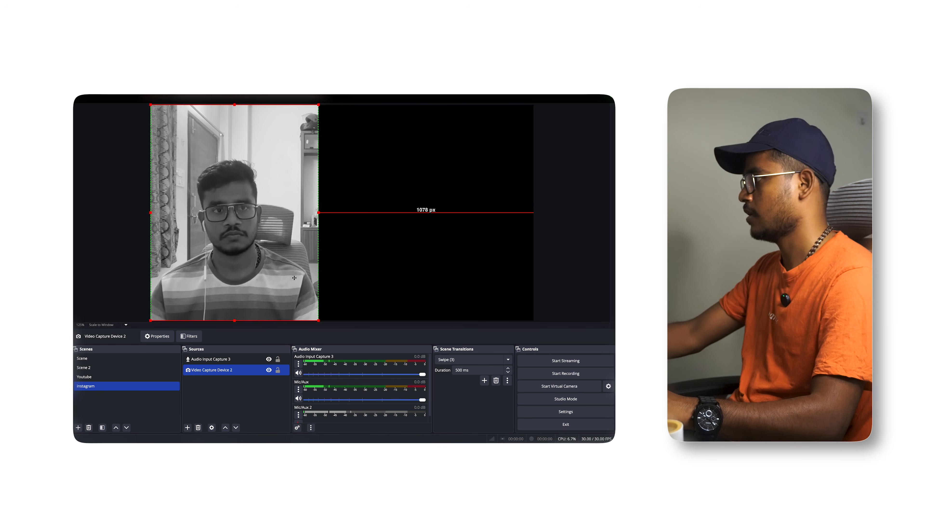
pyautogui.click(218, 397)
pyautogui.click(238, 370)
pyautogui.click(238, 360)
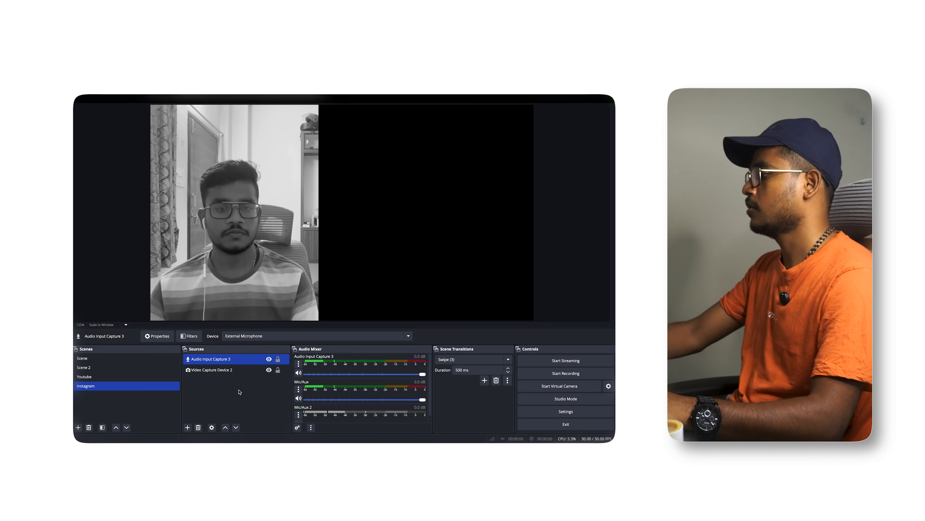
# Start a test stream from the Youtube scene and stop it again
pyautogui.click(112, 378)
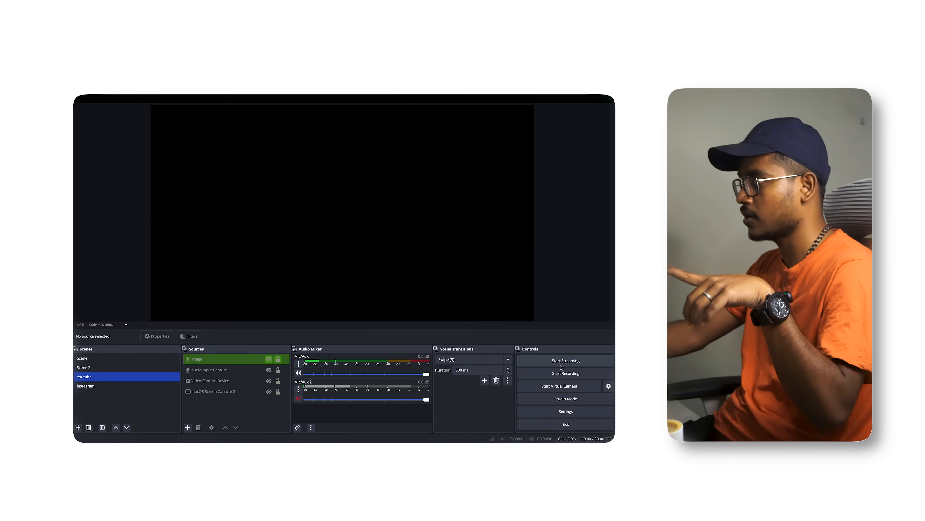
pyautogui.click(532, 365)
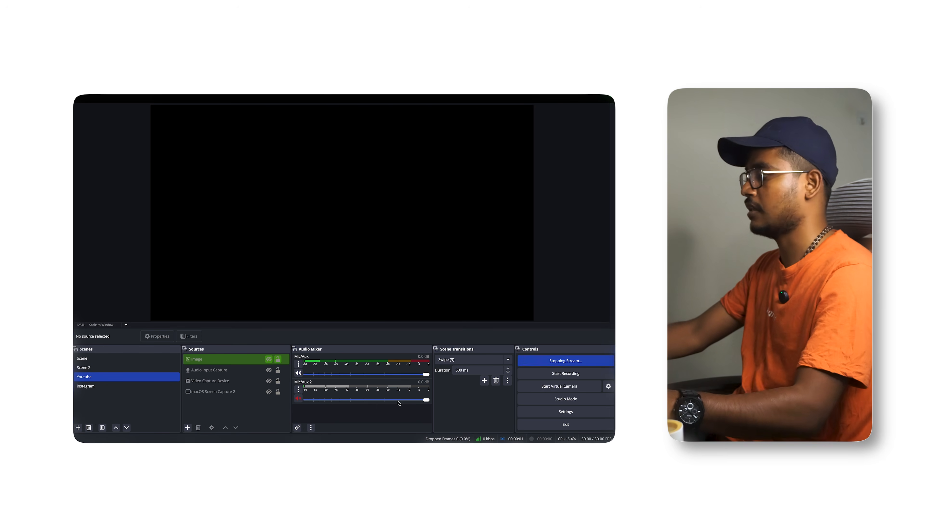
# Preview the scene transitions by switching between Scene, Scene 2, Youtube and Instagram, ending on the Instagram scene
pyautogui.click(105, 358)
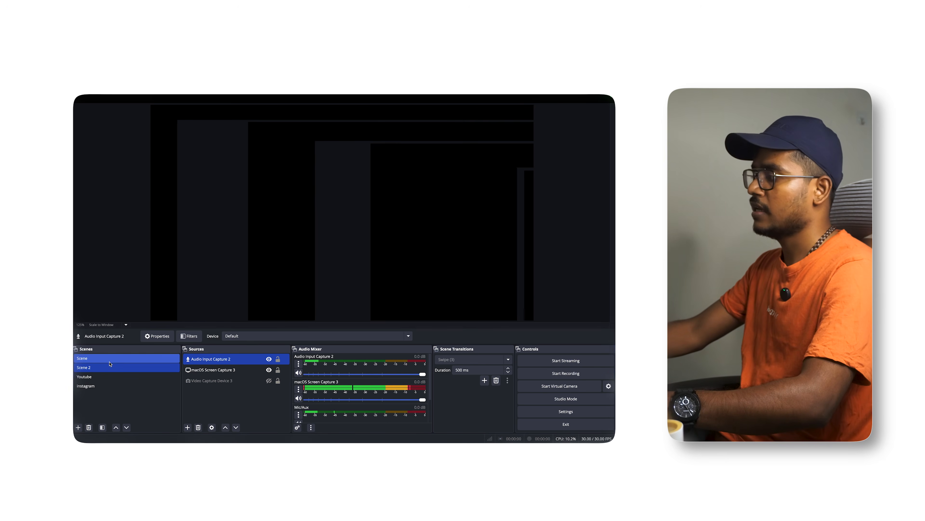
pyautogui.click(108, 366)
pyautogui.click(109, 376)
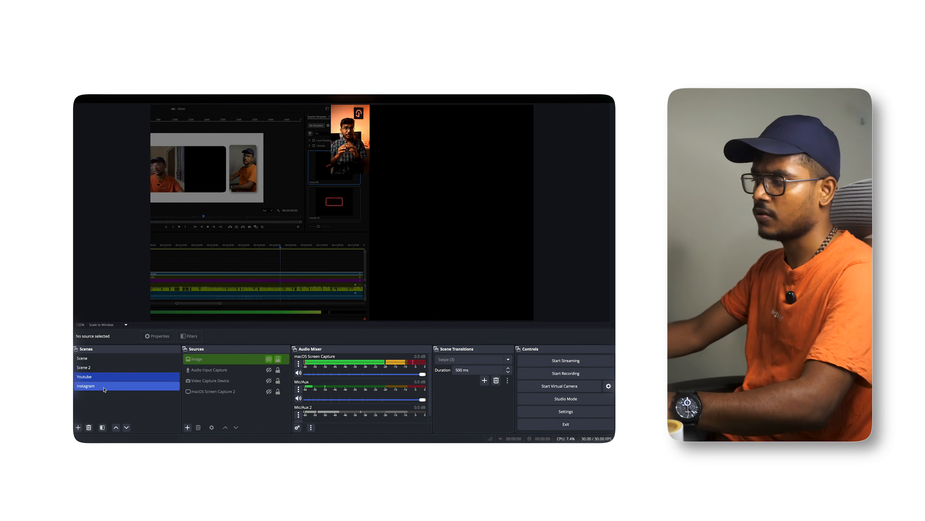
pyautogui.click(111, 369)
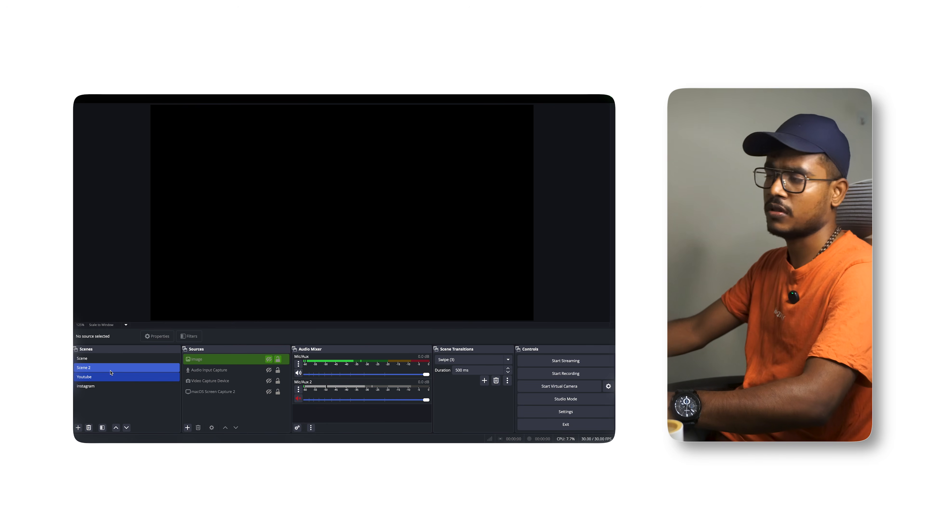
pyautogui.click(109, 385)
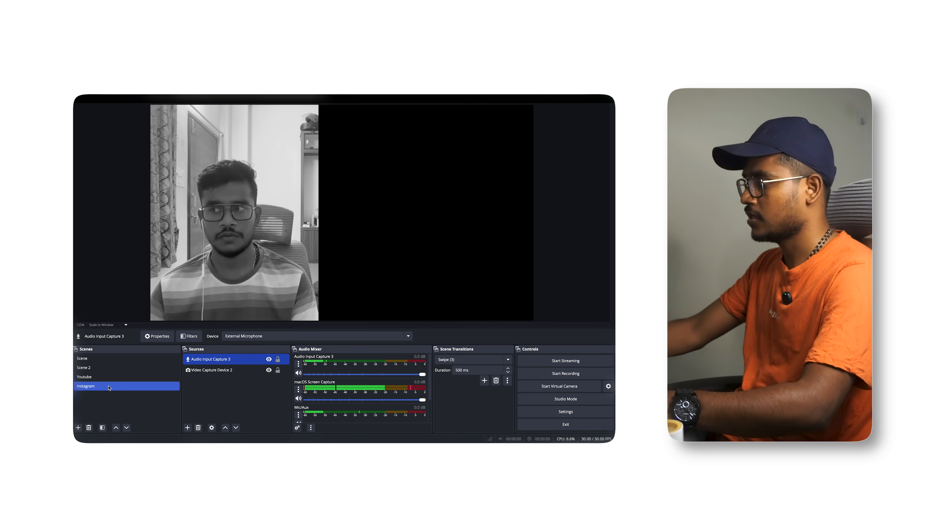
pyautogui.click(111, 388)
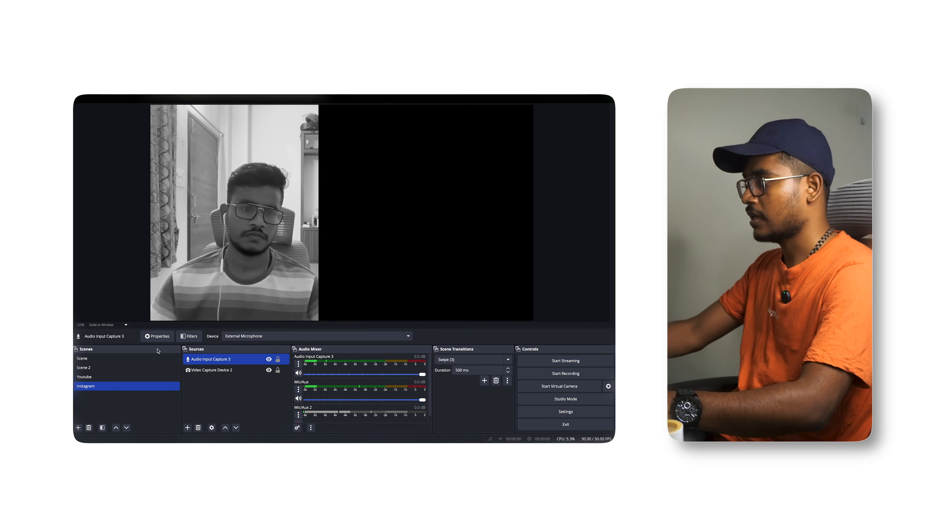
# Review the properties of Audio Input Capture 3 and Video Capture Device 2 in the Instagram scene without changing them
pyautogui.click(156, 336)
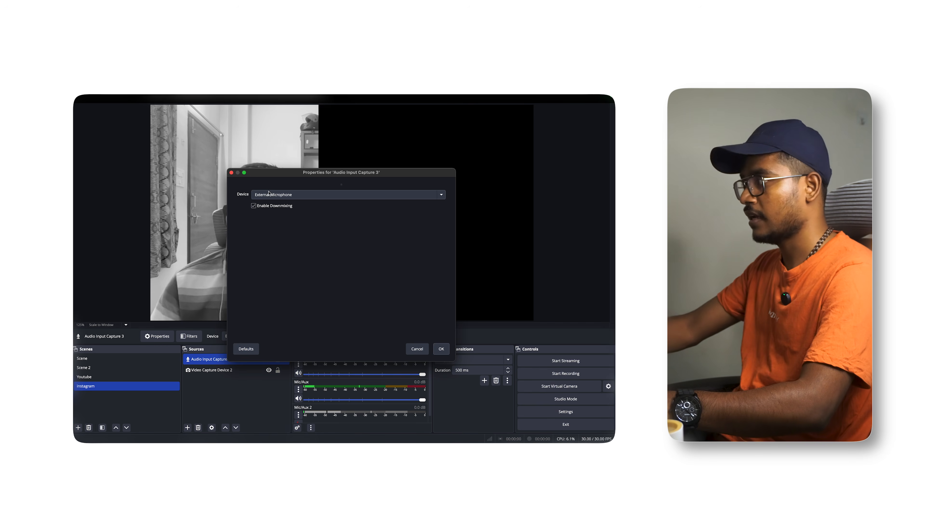
pyautogui.click(419, 348)
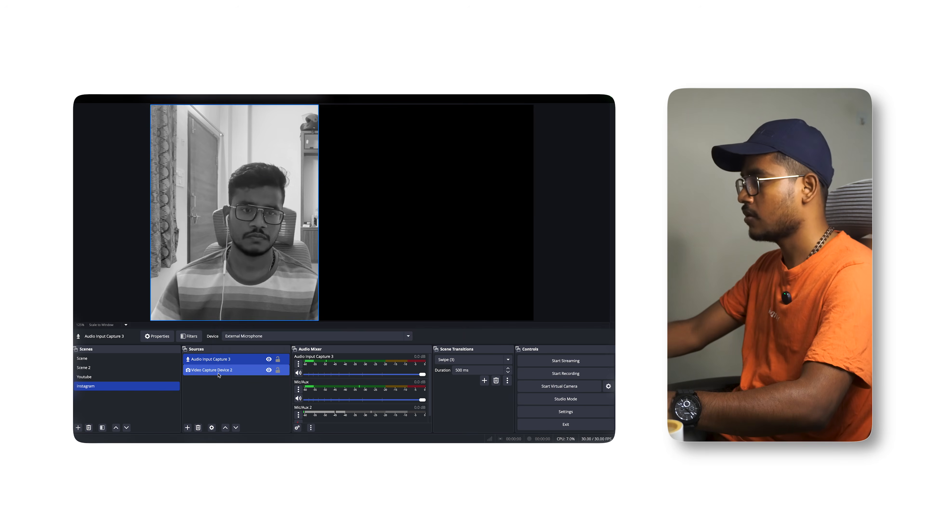
pyautogui.click(220, 371)
pyautogui.click(168, 337)
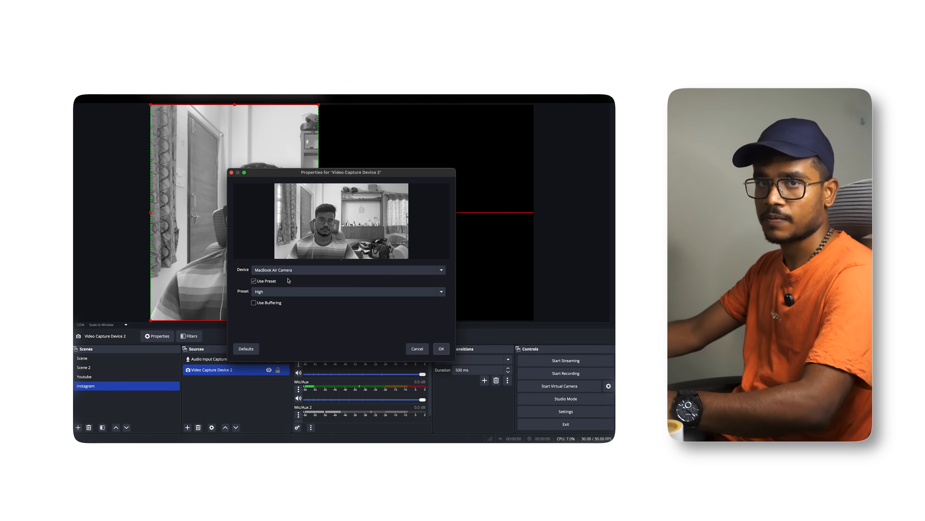
pyautogui.click(417, 349)
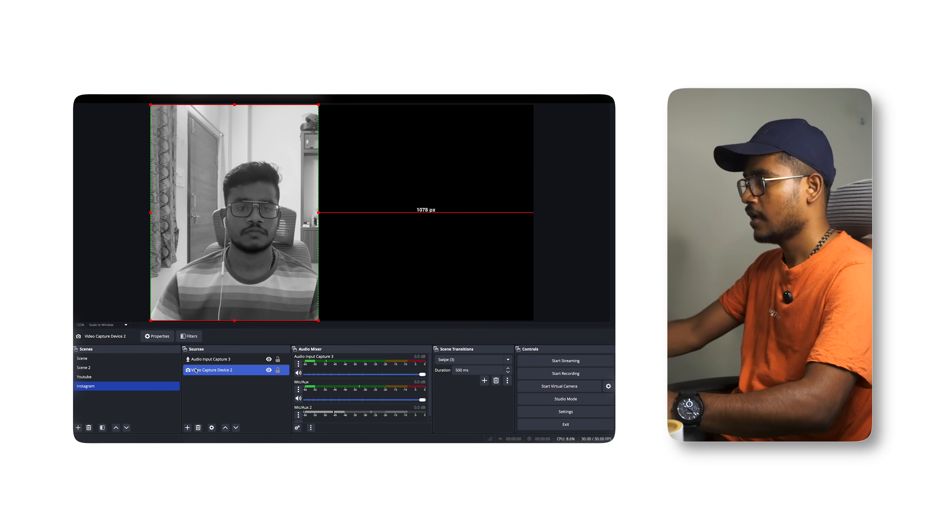
# Check which camera devices are available for Video Capture Device 2 and leave its properties without a change
pyautogui.doubleClick(220, 371)
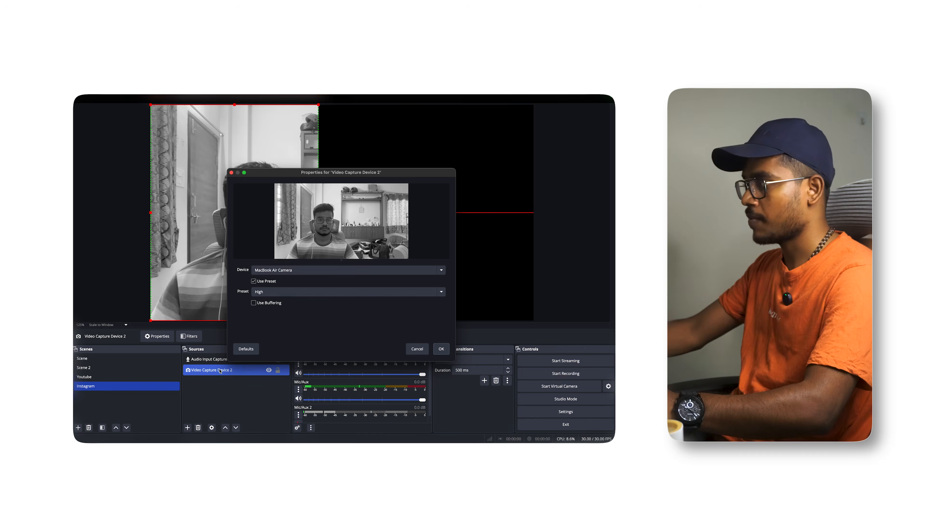
pyautogui.click(326, 271)
pyautogui.click(328, 269)
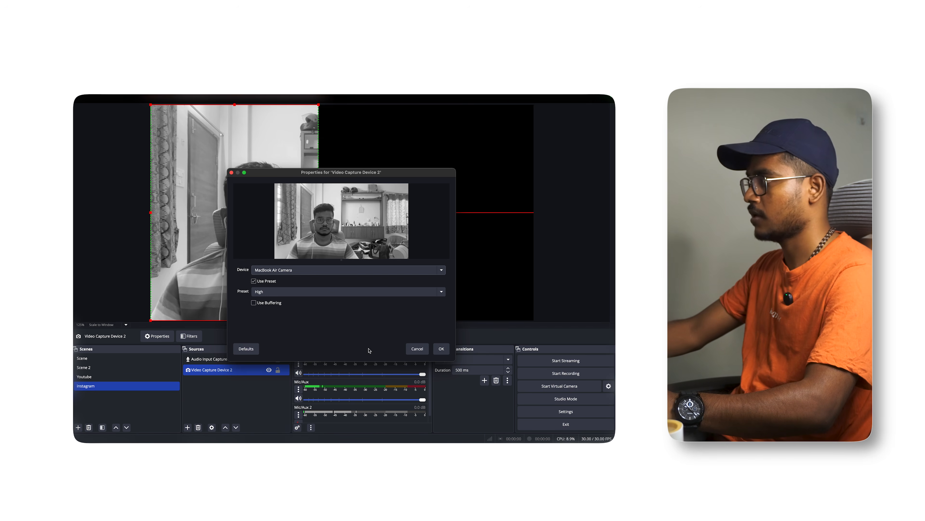
pyautogui.click(442, 271)
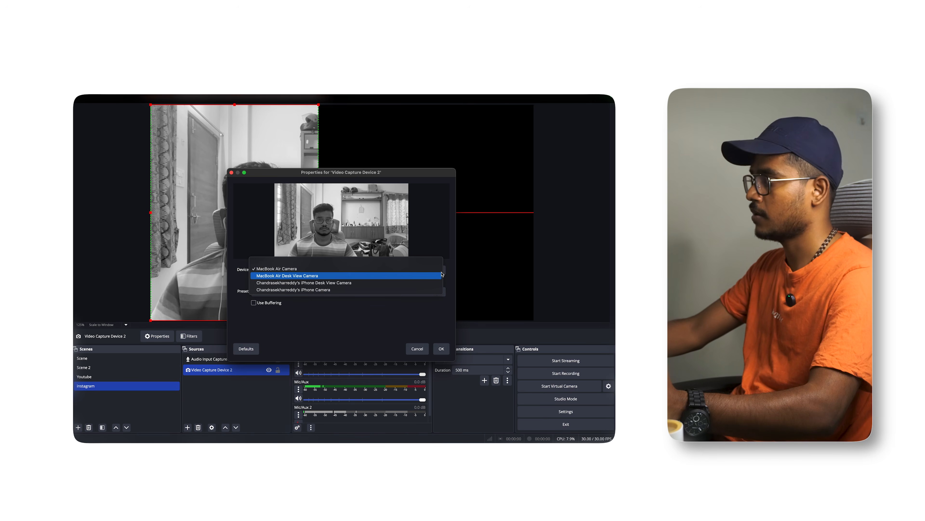
pyautogui.click(440, 310)
pyautogui.click(419, 349)
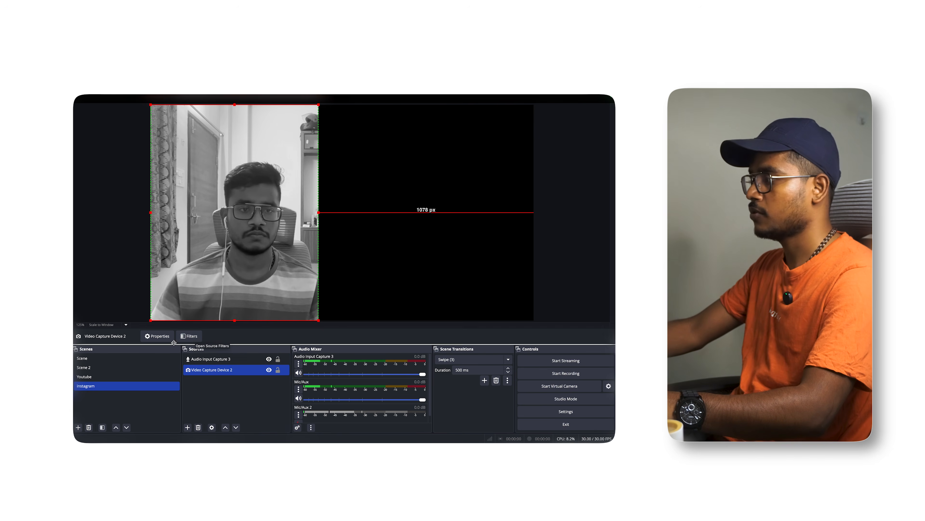
# Show the Video Capture Device source in the Youtube scene and rotate it by 180 degrees
pyautogui.click(161, 377)
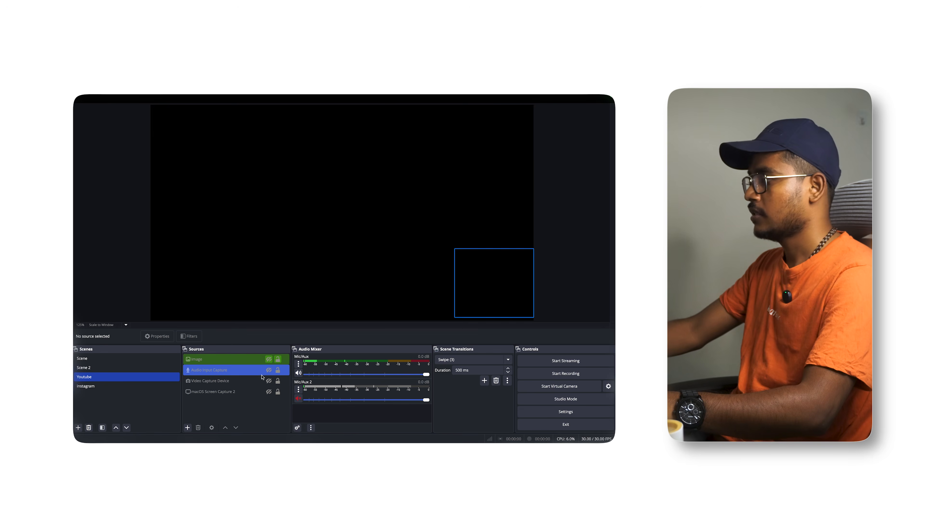
pyautogui.click(133, 385)
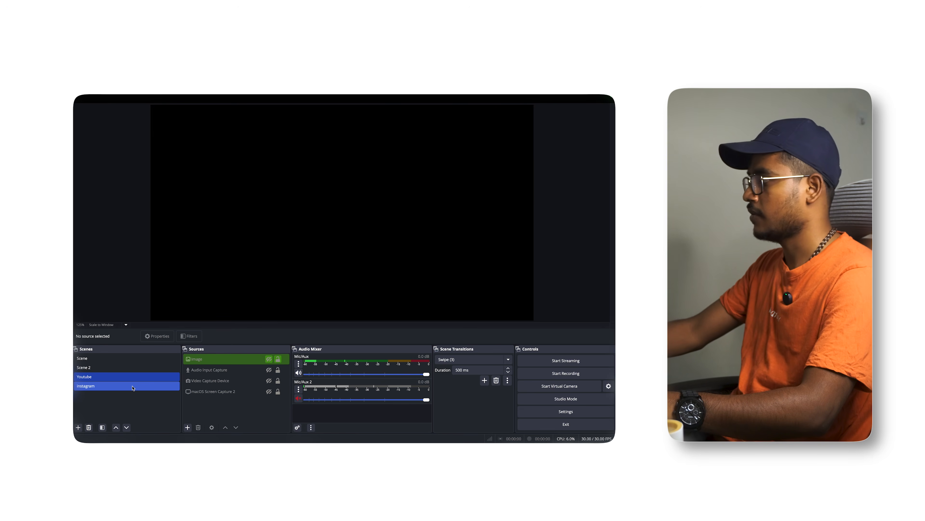
pyautogui.click(269, 381)
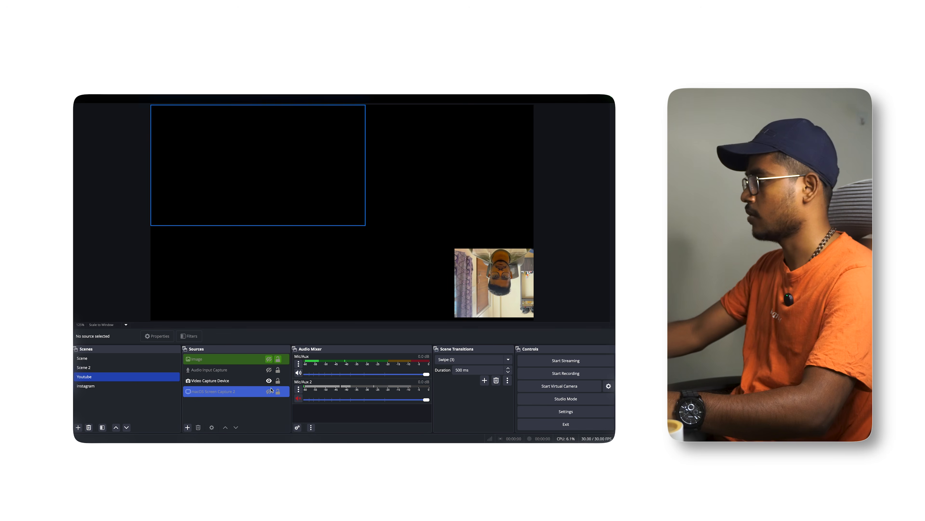
pyautogui.click(252, 382)
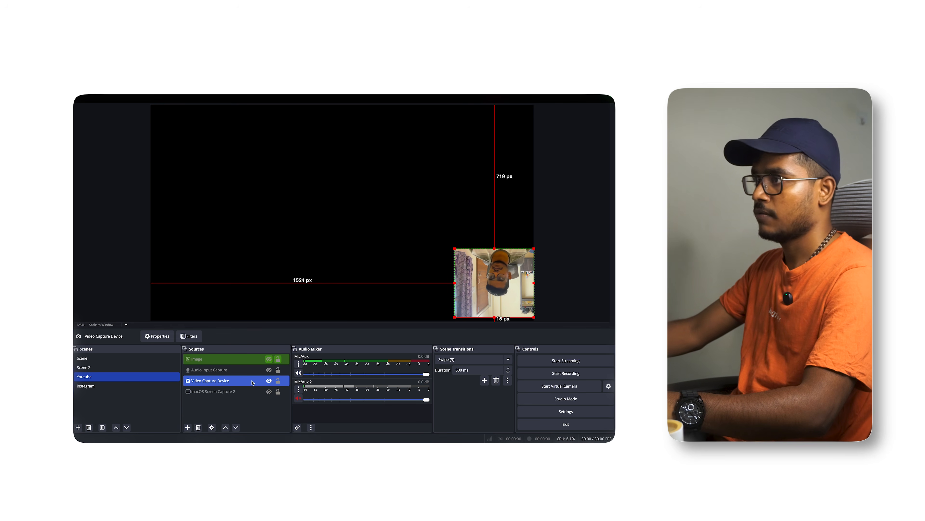
pyautogui.rightClick(252, 382)
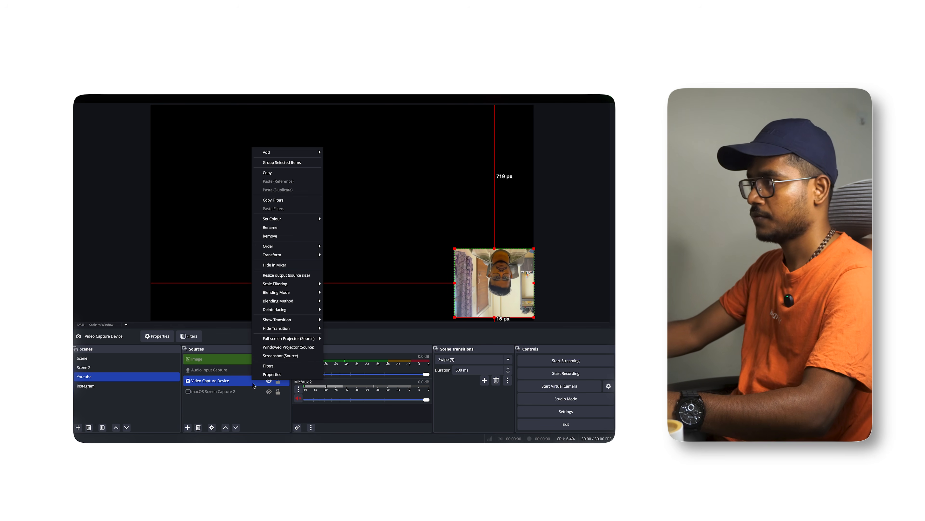
pyautogui.moveTo(313, 254)
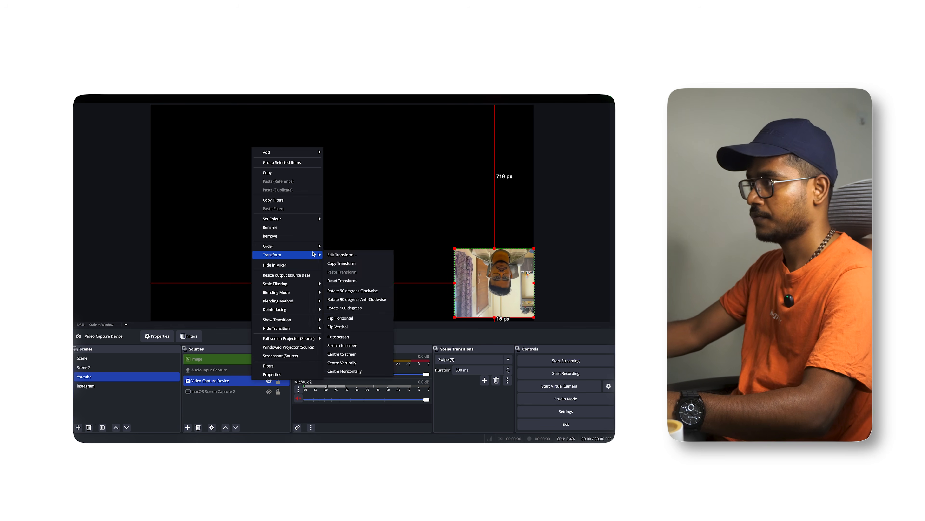
pyautogui.click(342, 308)
pyautogui.click(240, 392)
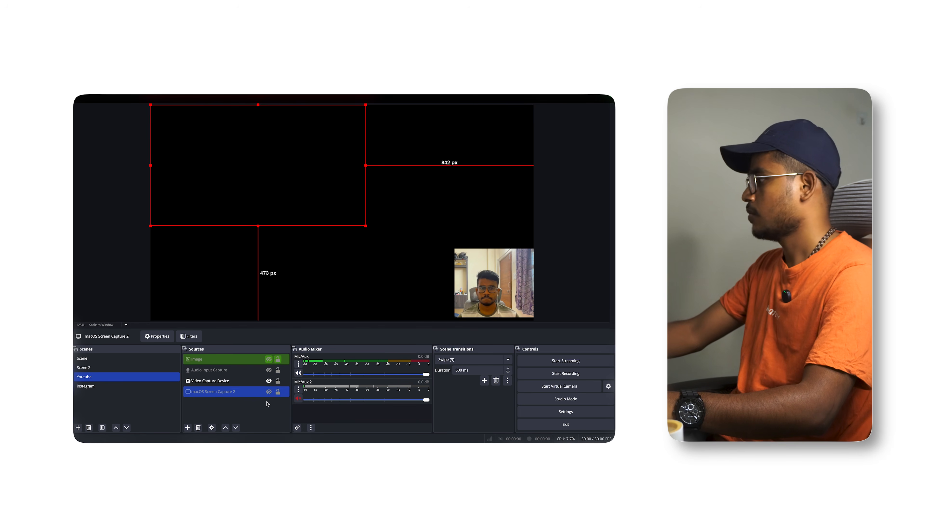
pyautogui.click(247, 382)
# Examine the Apply LUT filter on the Instagram scene's Video Capture Device 2 and the effect filters that can be added
pyautogui.click(130, 389)
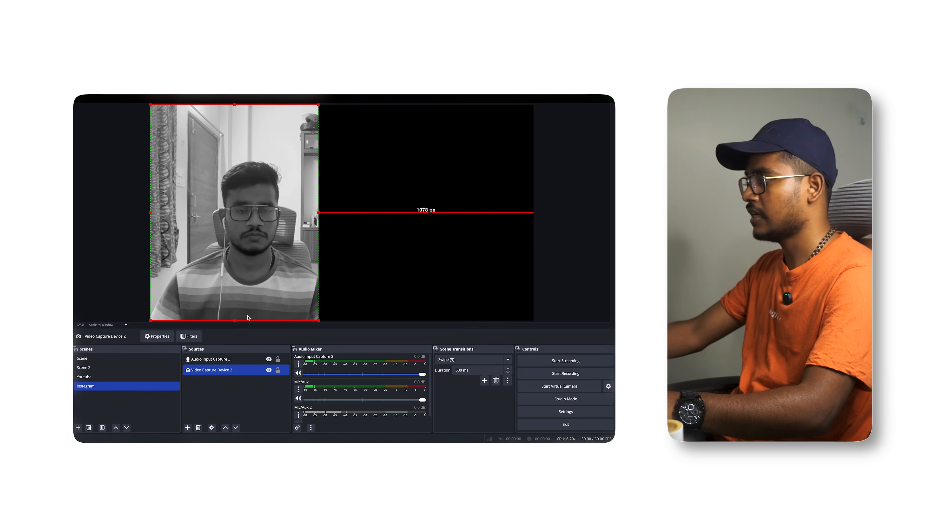
pyautogui.click(193, 335)
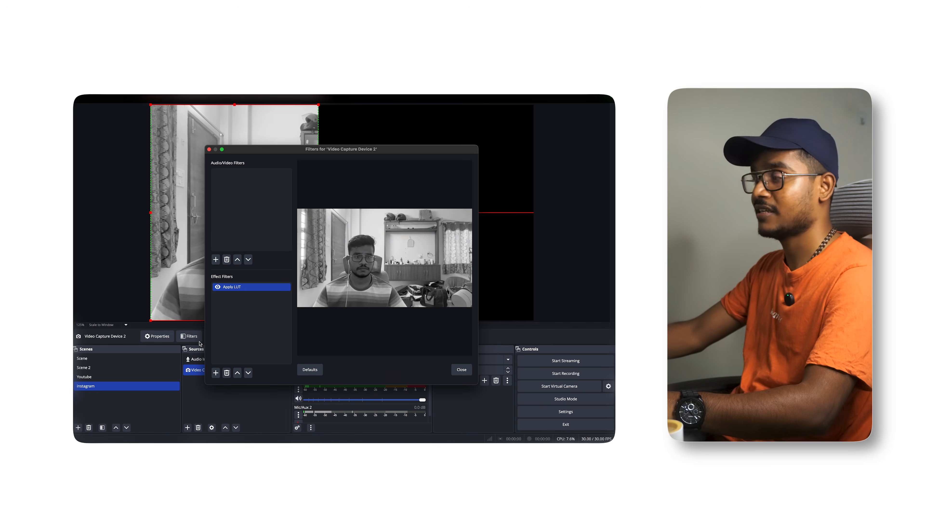
pyautogui.click(462, 370)
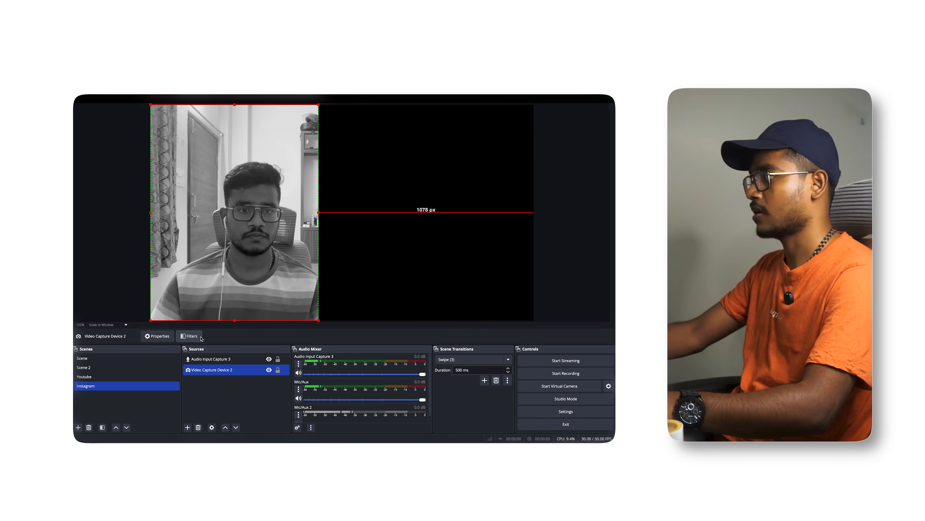
pyautogui.click(193, 339)
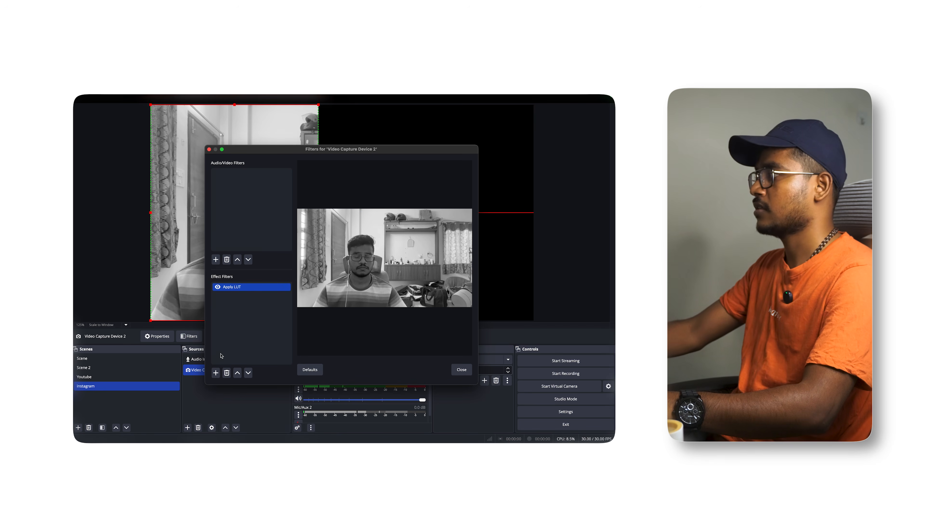
pyautogui.click(216, 371)
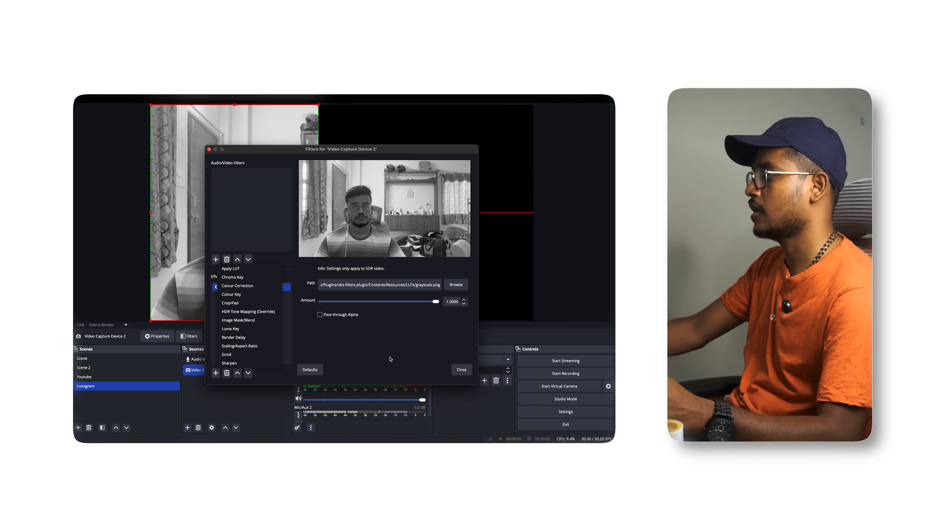
pyautogui.click(460, 369)
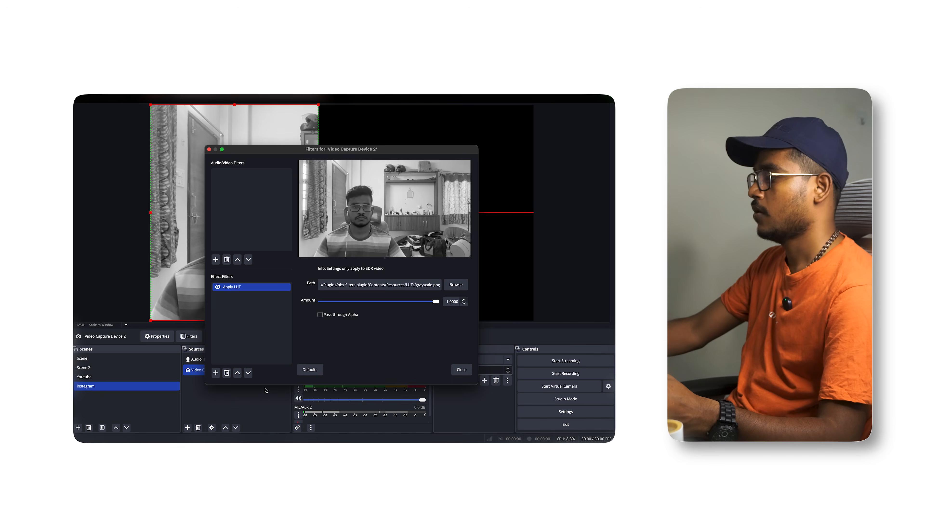
pyautogui.click(454, 369)
pyautogui.click(253, 390)
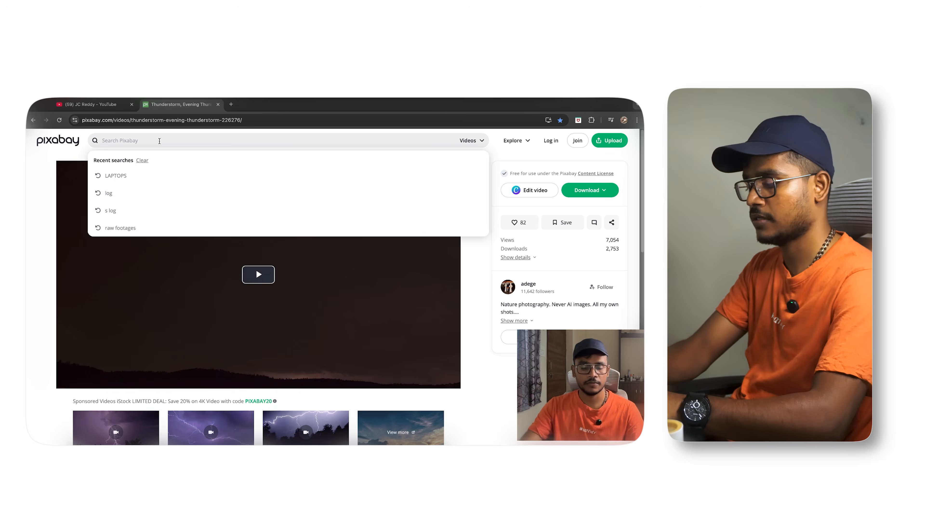
# Switch to Pixabay in the browser, search its videos for "grenns creen" and open the rabbit green-screen video
pyautogui.write('grenns creen')
pyautogui.press('Return')
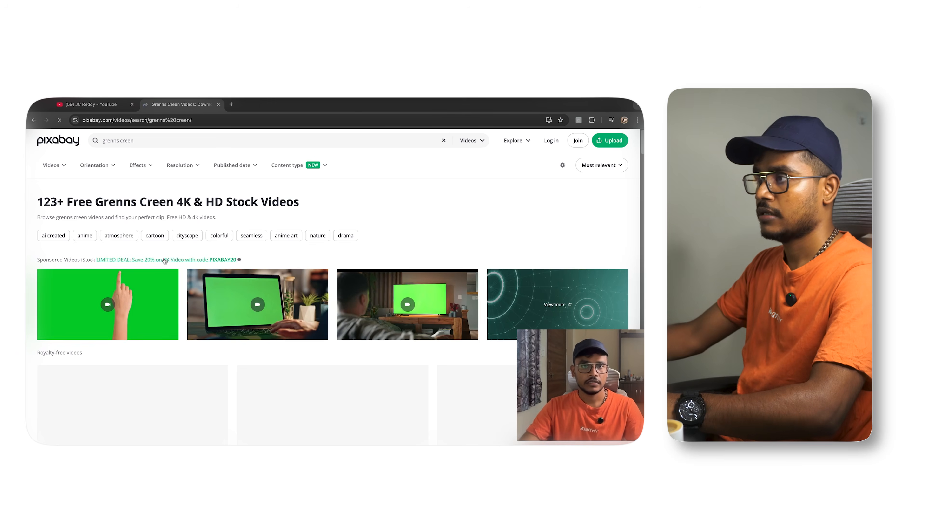
pyautogui.scroll(-5, 153, 278)
pyautogui.click(190, 288)
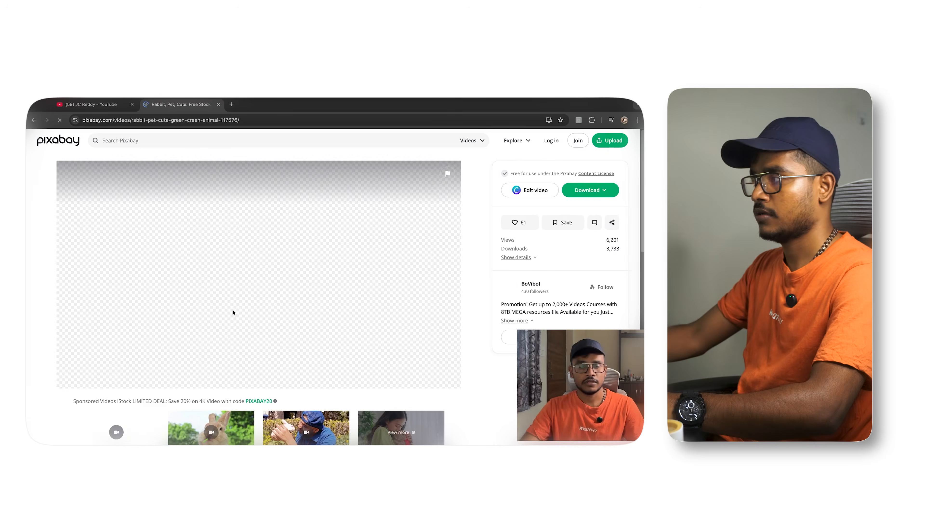
# Download the rabbit green-screen video as a 960 × 540 MP4 and save it in the Documents folder
pyautogui.click(590, 190)
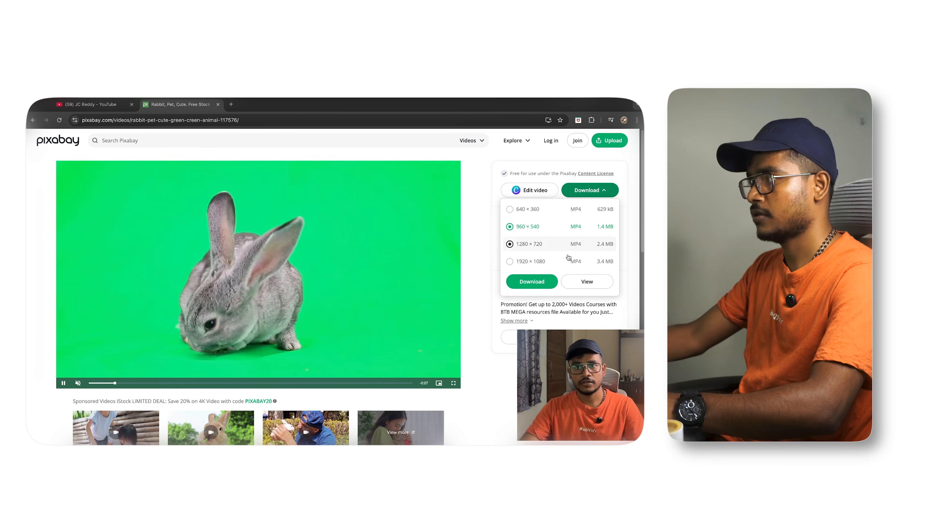
pyautogui.click(532, 282)
pyautogui.click(437, 206)
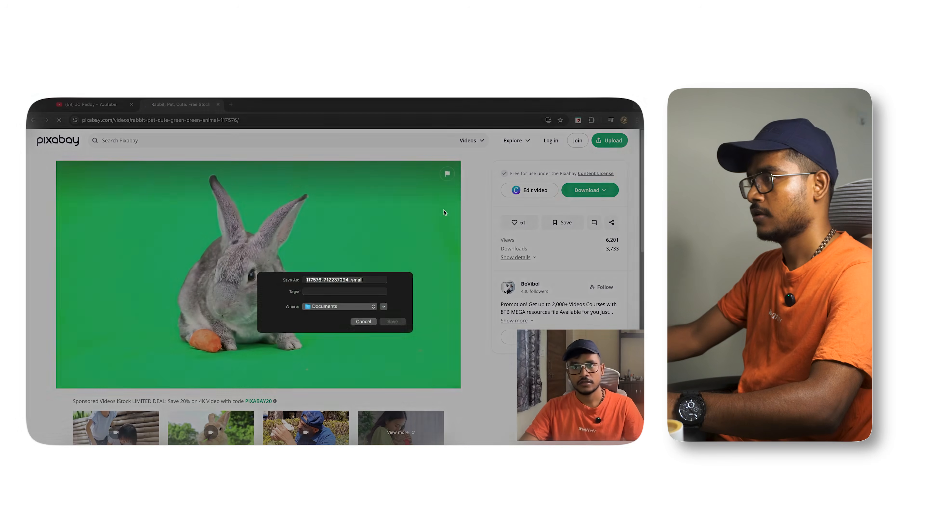
pyautogui.click(392, 321)
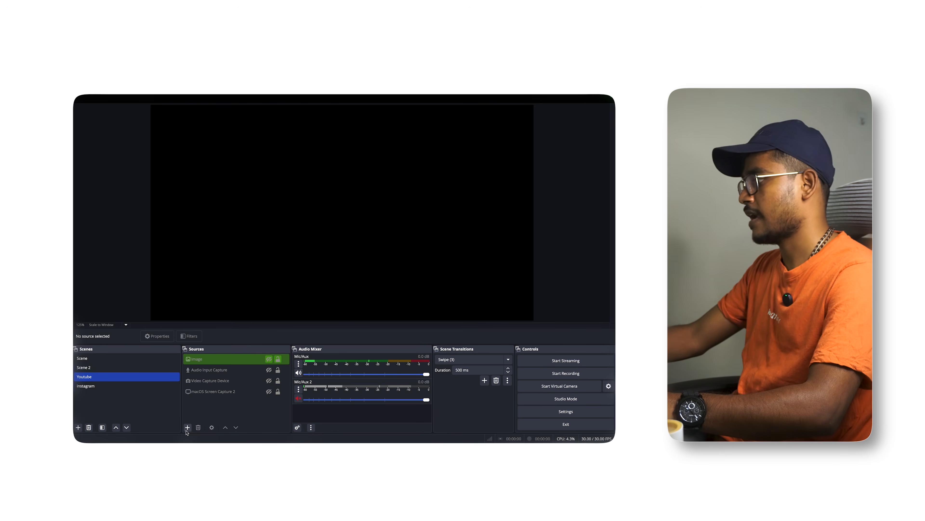
pyautogui.click(187, 427)
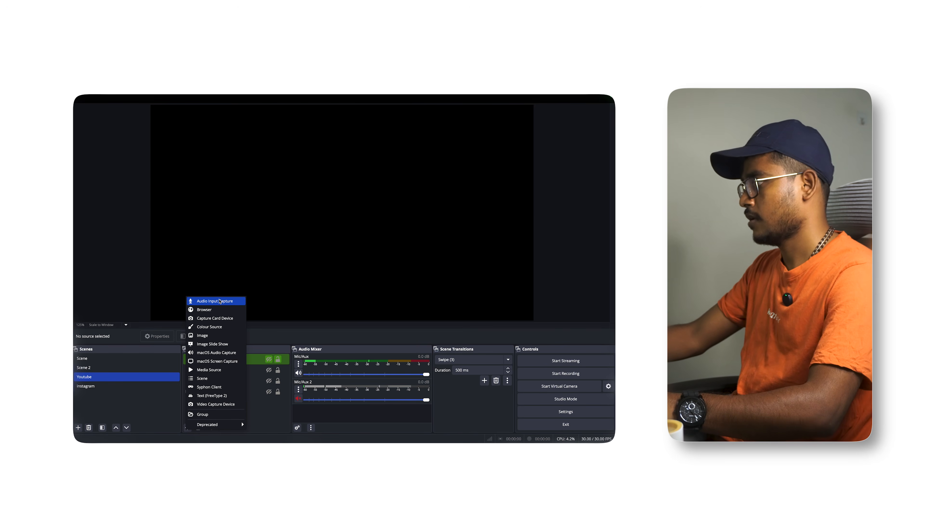
pyautogui.click(217, 369)
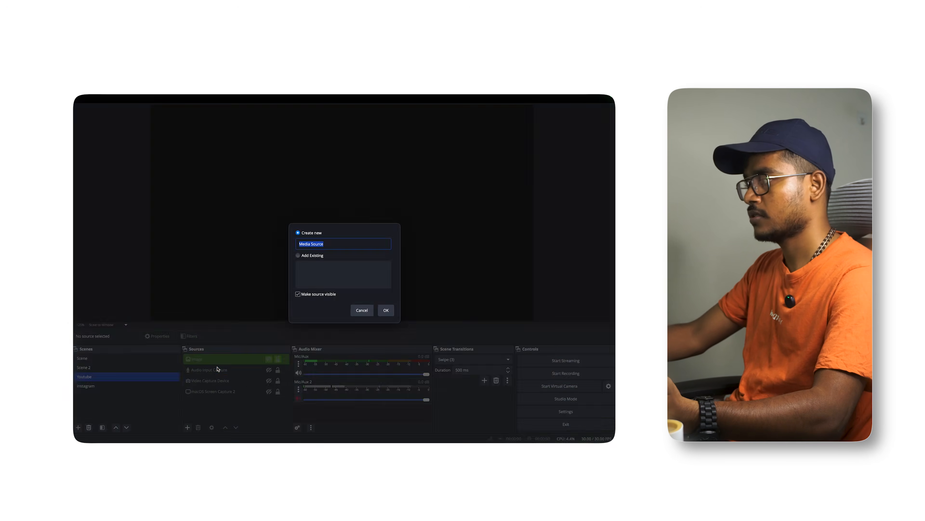
pyautogui.click(380, 312)
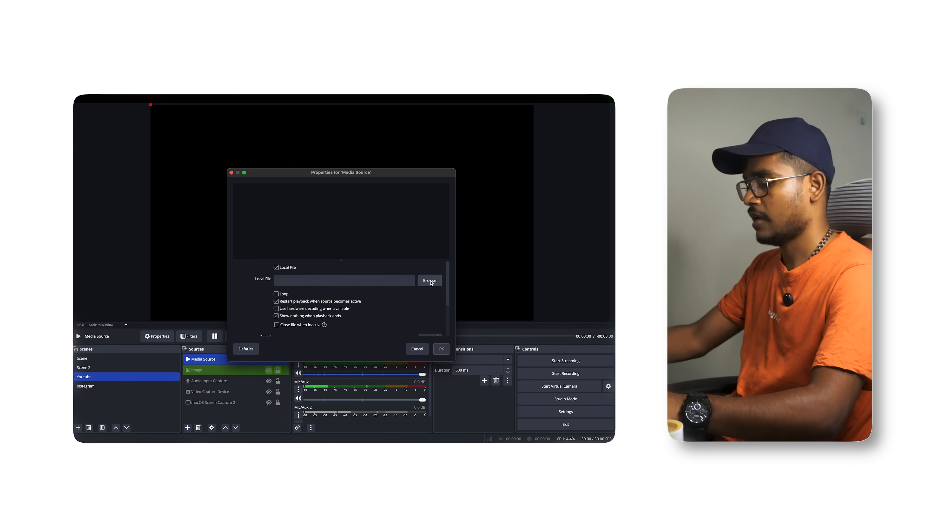
pyautogui.click(430, 280)
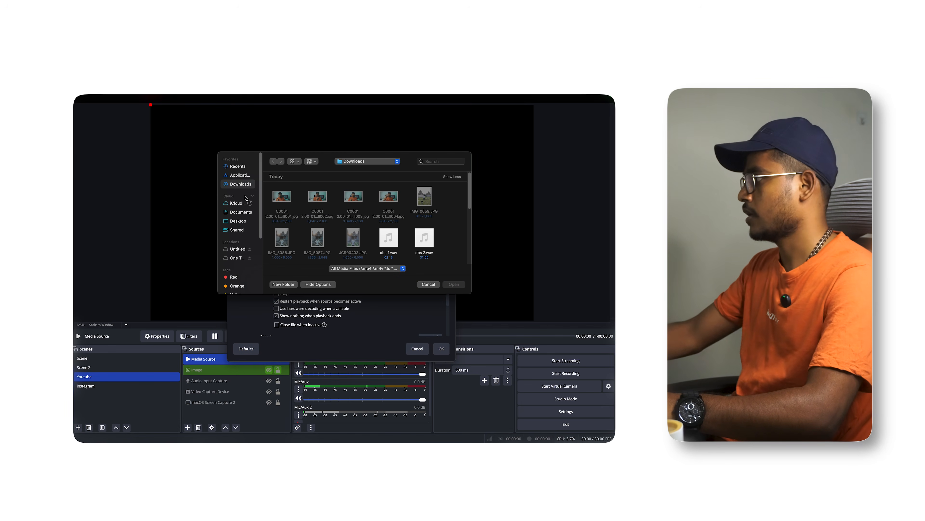
pyautogui.click(240, 213)
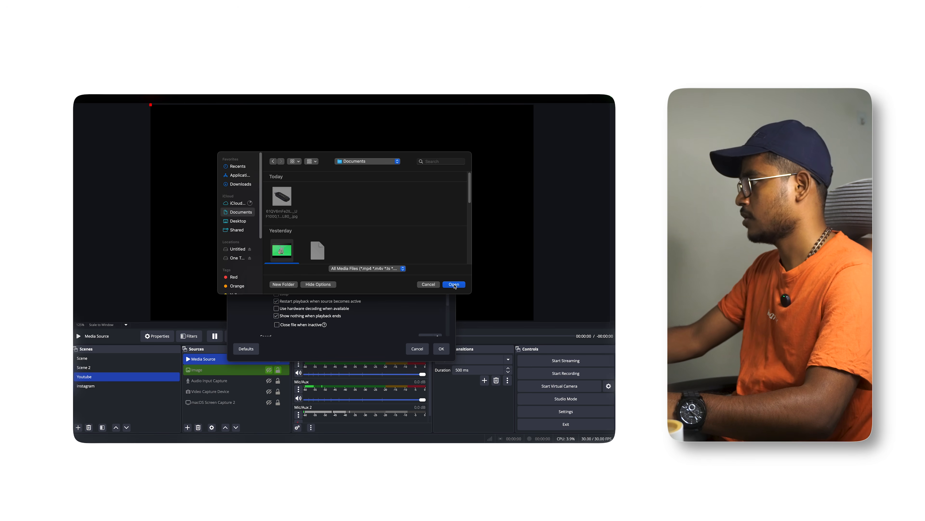
pyautogui.click(454, 284)
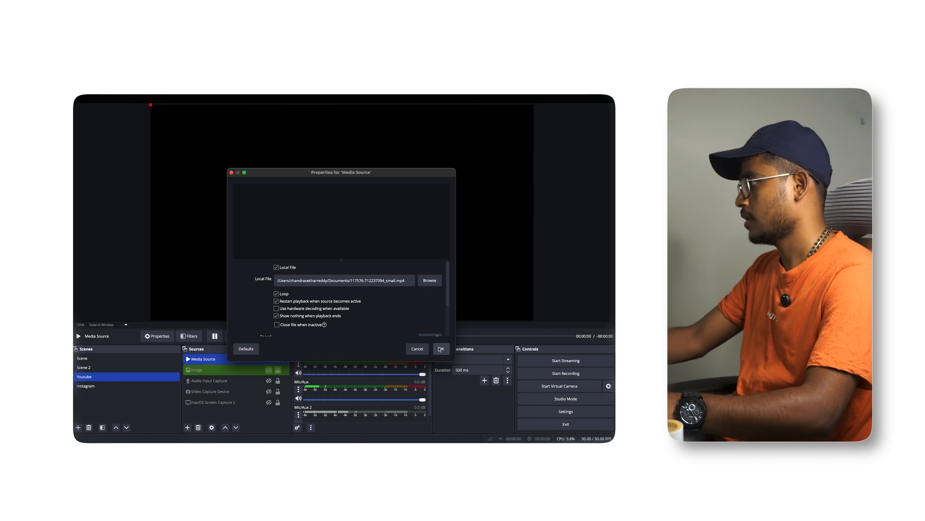
pyautogui.scroll(-3, 391, 313)
pyautogui.click(440, 349)
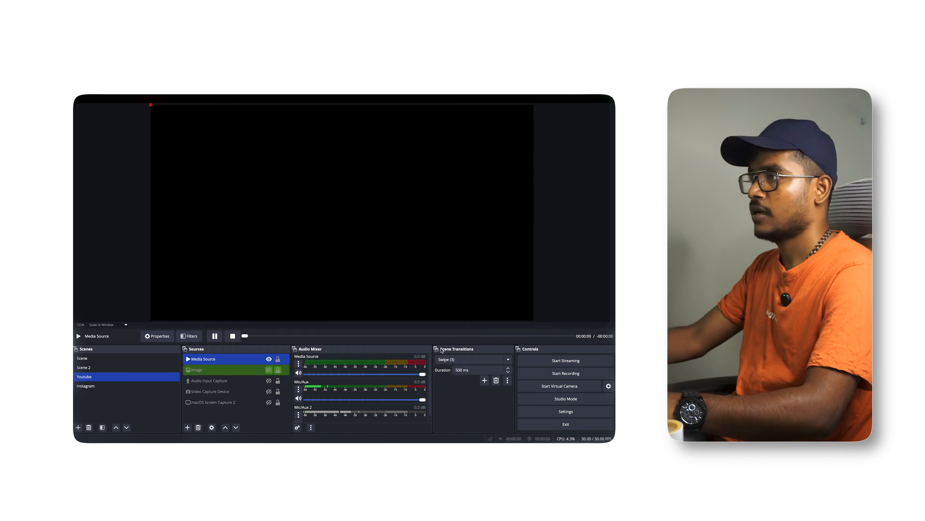
pyautogui.moveTo(343, 212); pyautogui.dragTo(534, 320)
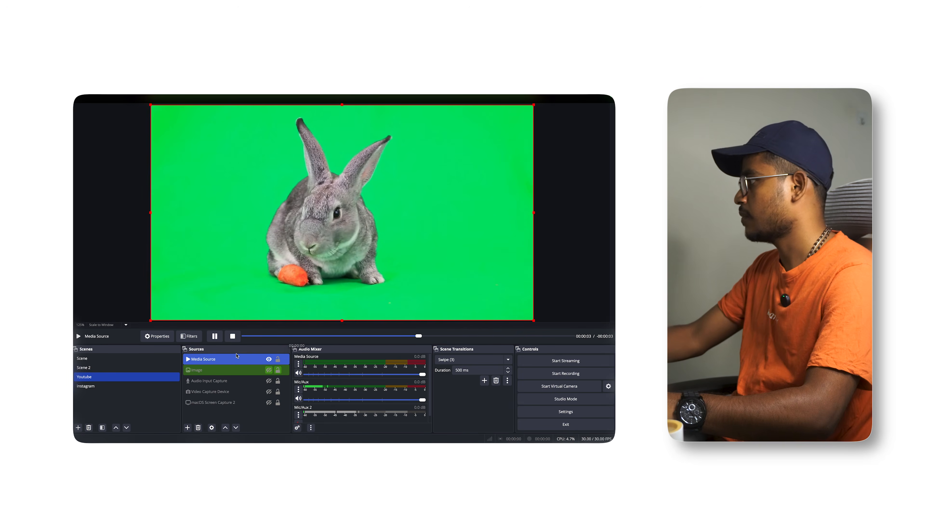
# Add a Chroma Key effect filter with the Green key colour type to the rabbit Media Source
pyautogui.click(189, 337)
pyautogui.click(216, 372)
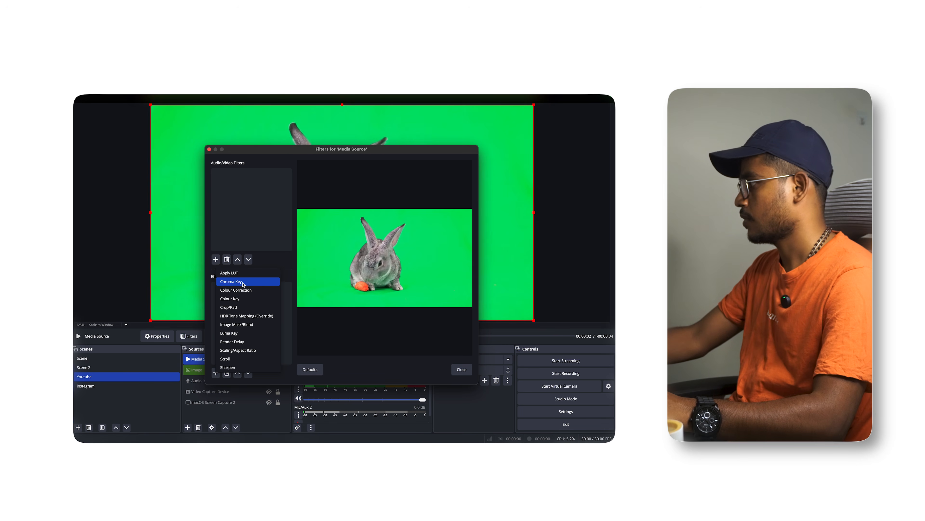
pyautogui.click(231, 281)
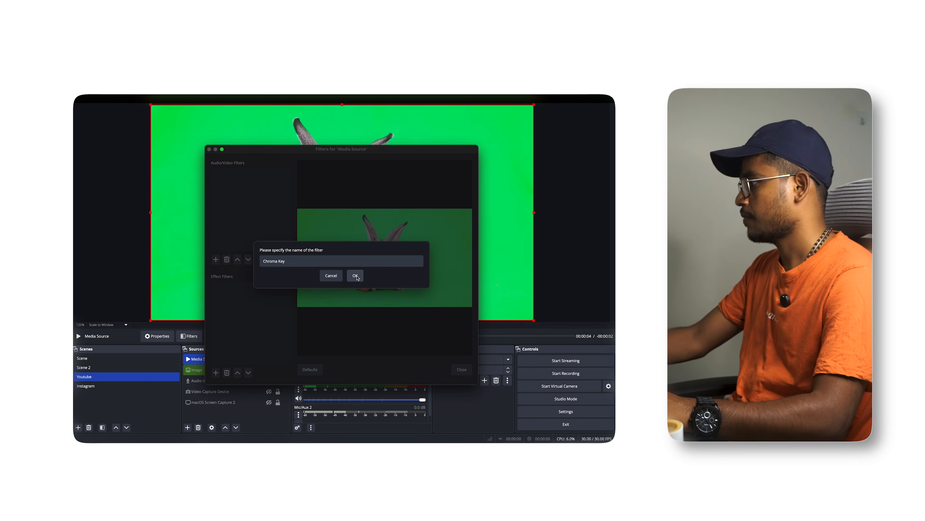
pyautogui.click(356, 277)
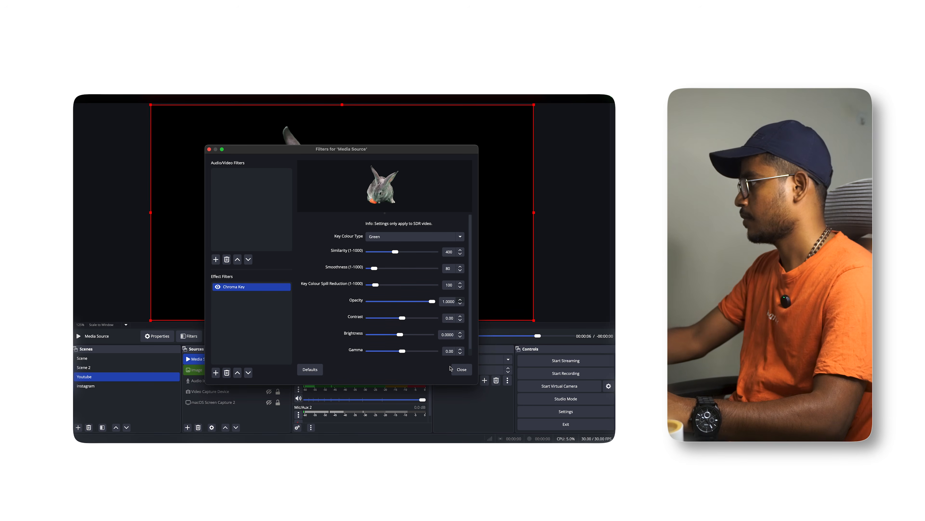
pyautogui.click(452, 368)
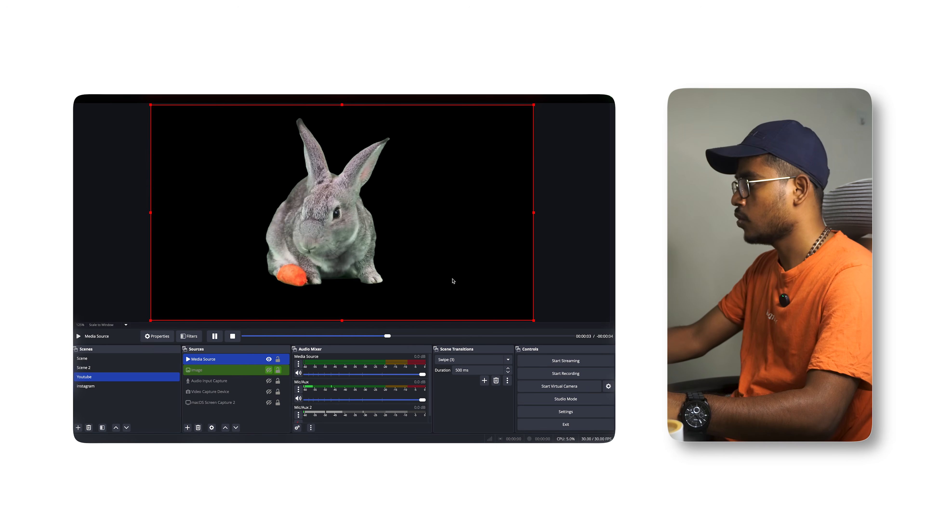
pyautogui.press('super+shift+5')
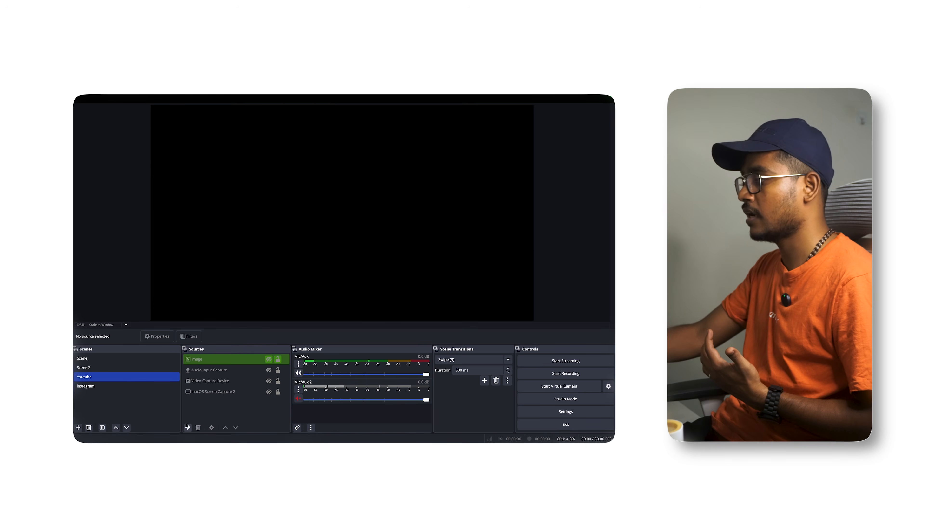
# Create a new Media Source in the Youtube scene again, with the rabbit green-screen clip from Documents as its local file
pyautogui.click(187, 427)
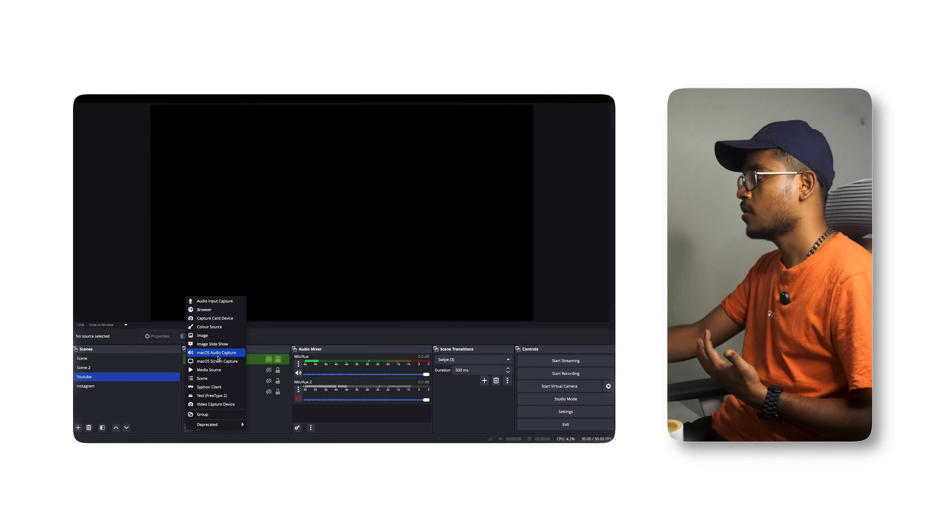
pyautogui.click(218, 369)
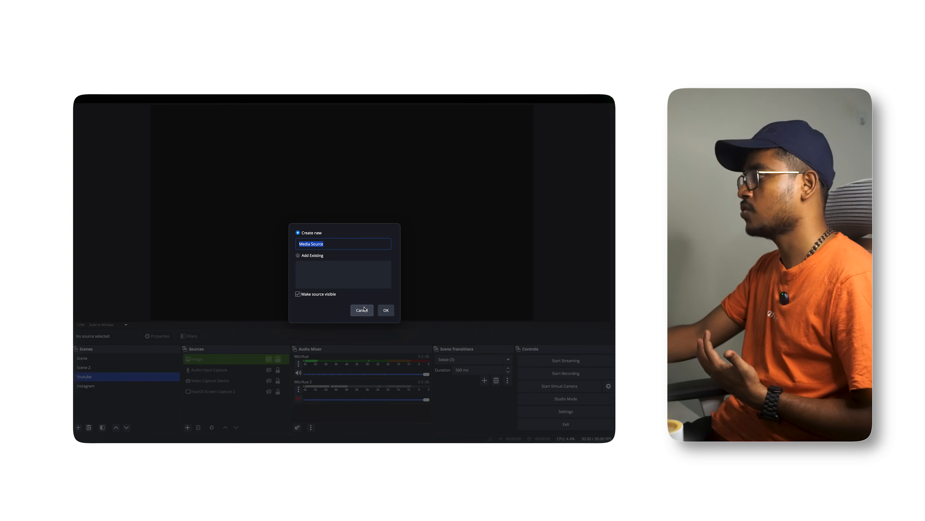
pyautogui.click(385, 309)
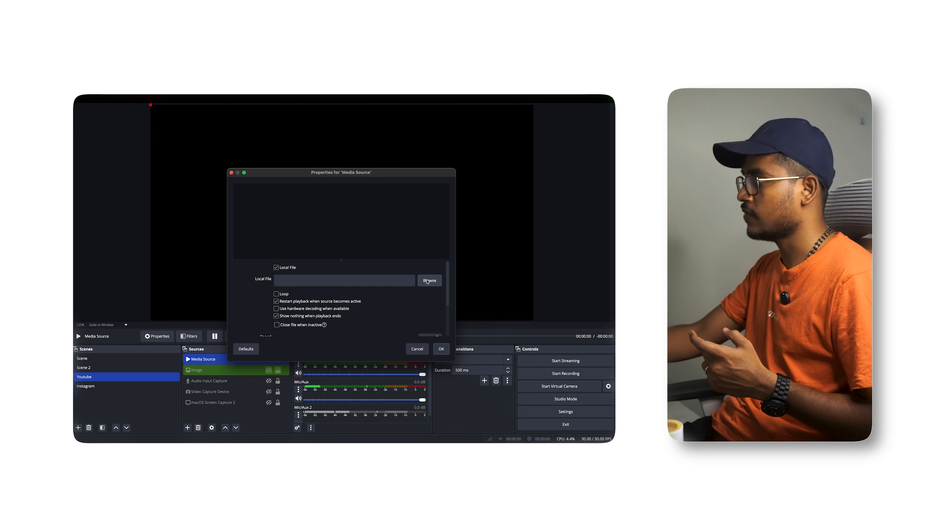
pyautogui.click(430, 280)
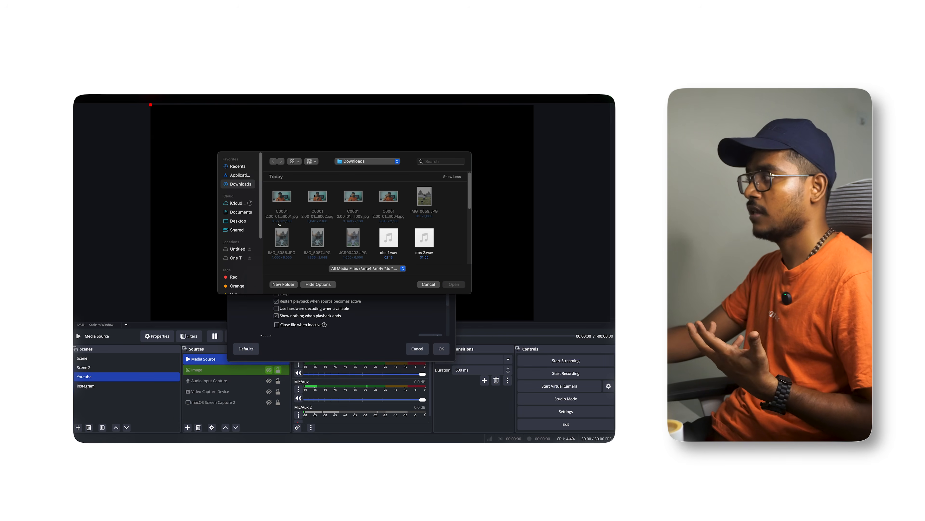
pyautogui.click(239, 213)
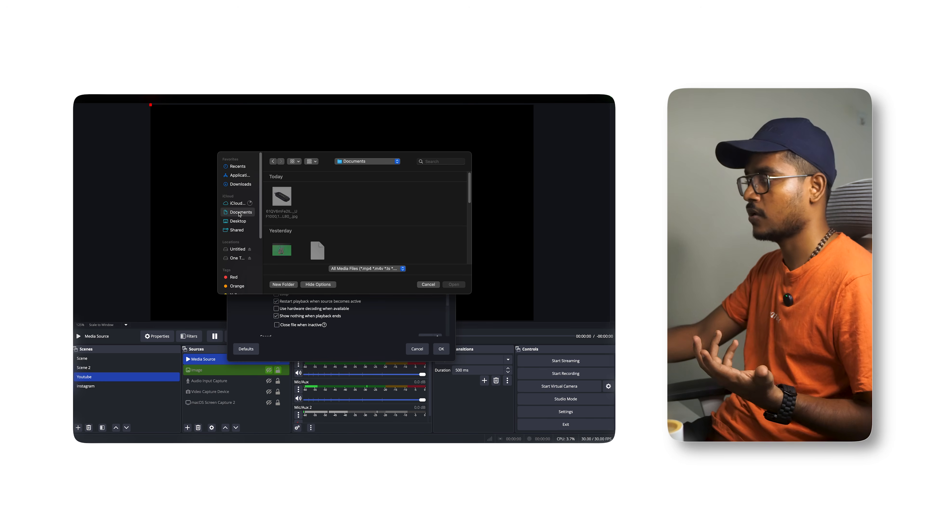
pyautogui.click(282, 250)
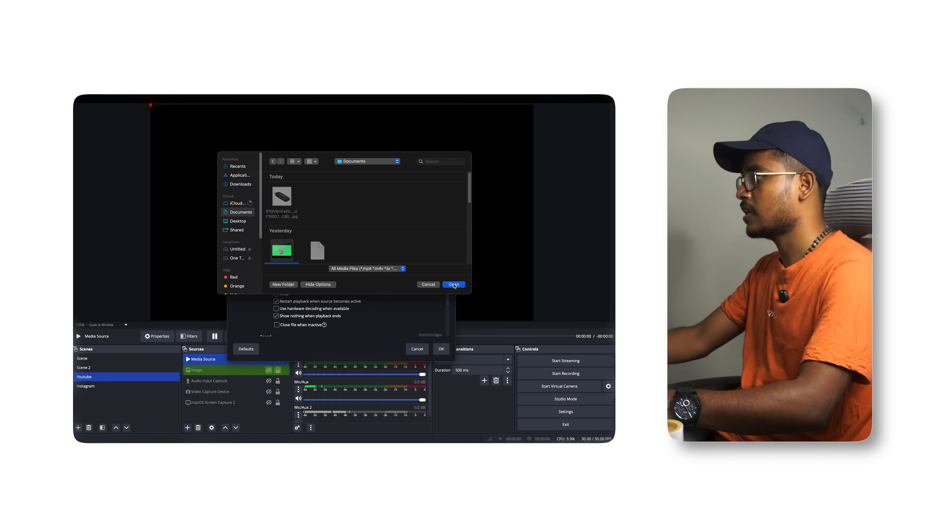
pyautogui.click(454, 285)
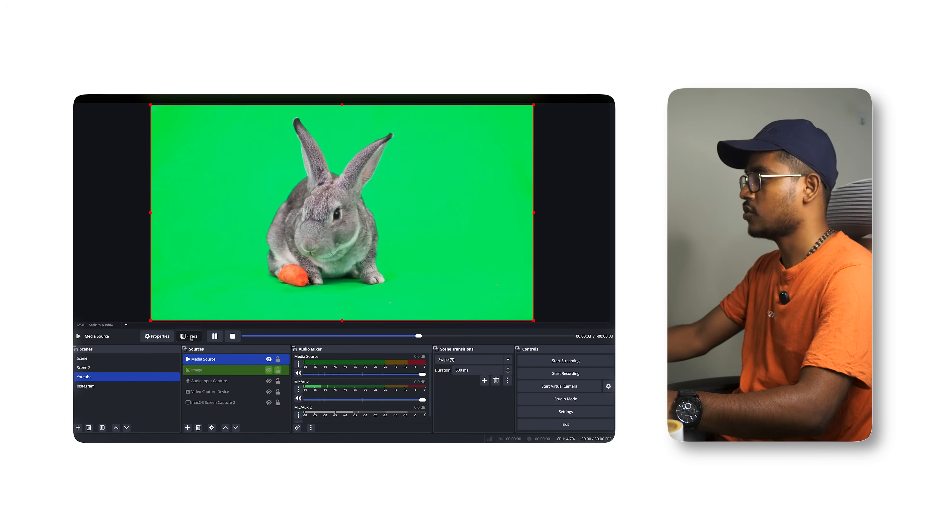
# Remove the green background of the new Media Source with a Chroma Key effect filter, keeping the filter's default name
pyautogui.click(199, 336)
pyautogui.click(217, 375)
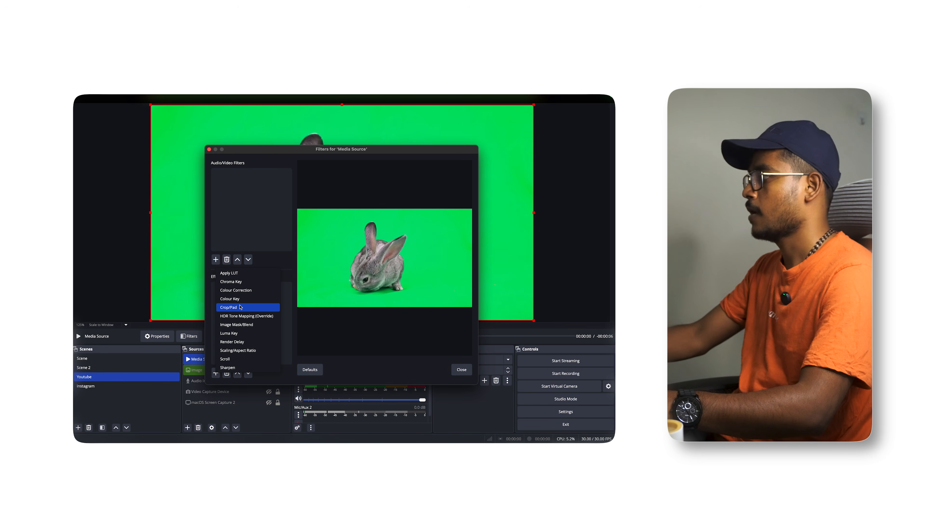
pyautogui.click(240, 281)
pyautogui.click(356, 276)
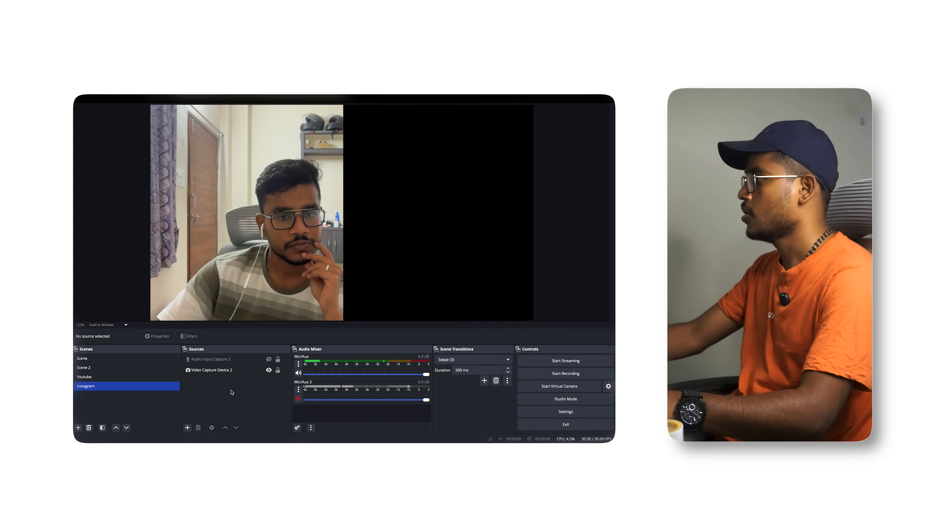
# Add Apply LUT and Colour Correction effect filters to Video Capture Device 2 in the Instagram scene
pyautogui.click(224, 370)
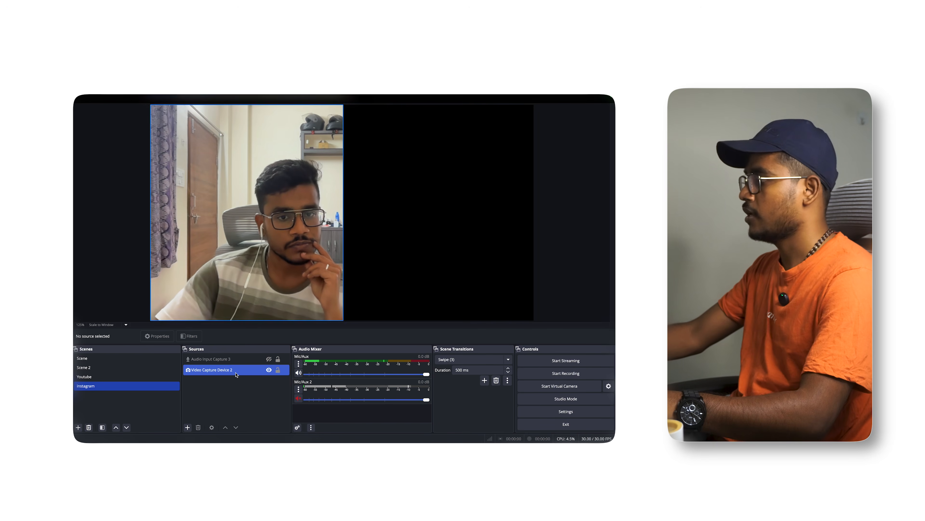
pyautogui.click(189, 337)
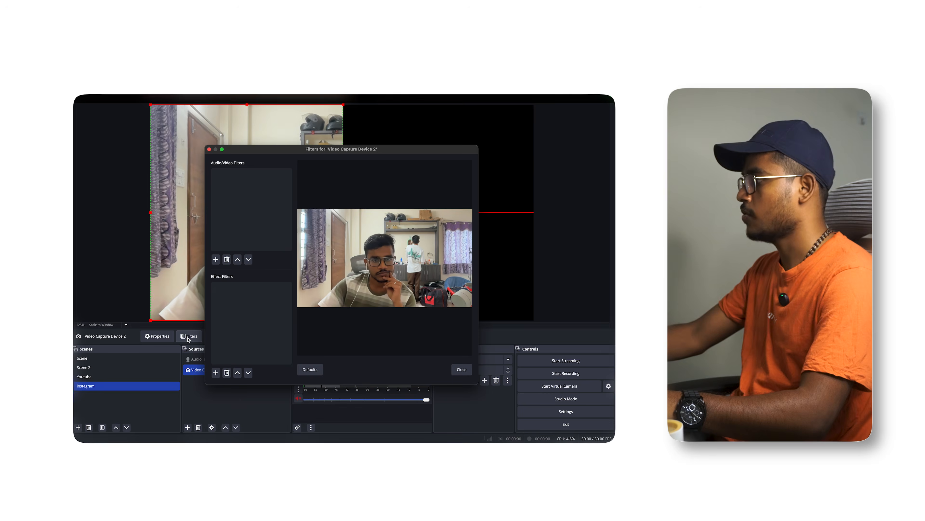
pyautogui.click(215, 372)
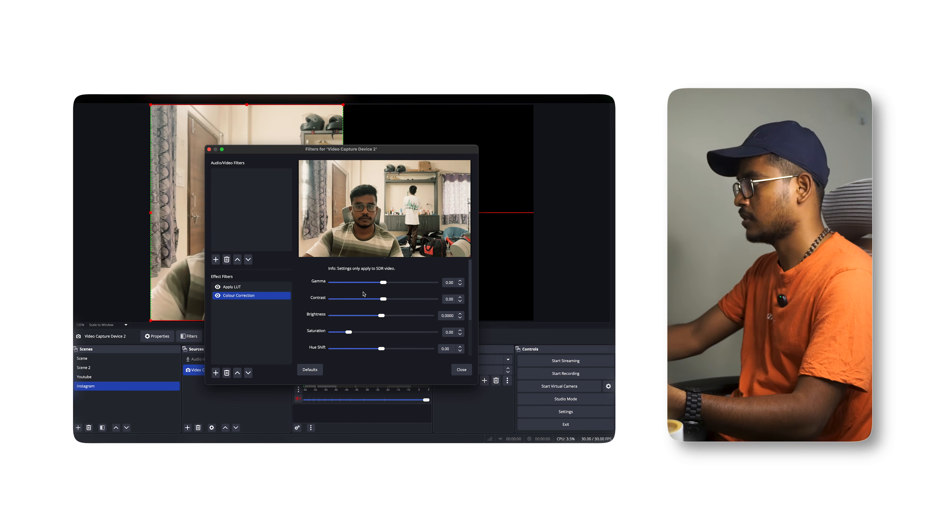
# Set the Colour Correction gamma to 0.29, brightness to 0.0479 and saturation to 2.92, and hide Video Capture Device 2
pyautogui.moveTo(384, 286); pyautogui.dragTo(441, 285)
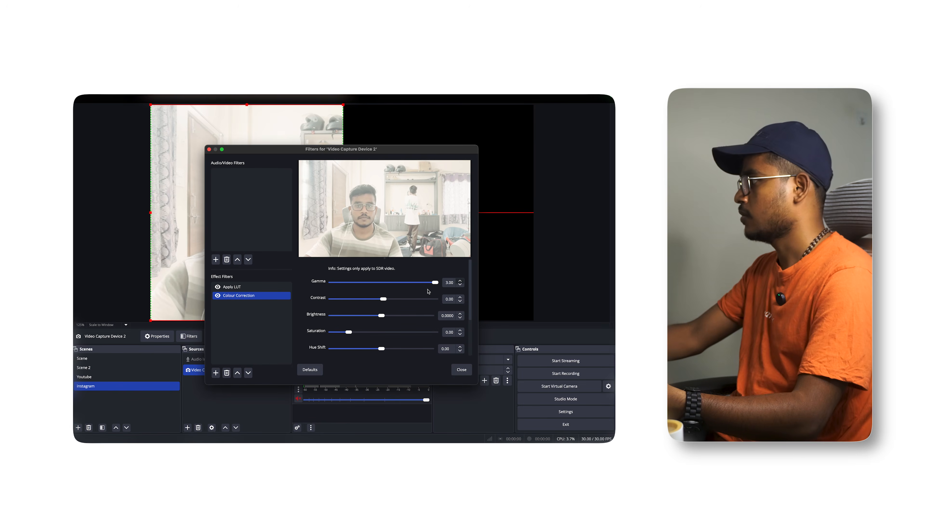
pyautogui.moveTo(384, 300)
pyautogui.mouseDown()
pyautogui.moveTo(450, 300)
pyautogui.moveTo(249, 301)
pyautogui.moveTo(386, 300)
pyautogui.moveTo(388, 283)
pyautogui.mouseUp()
pyautogui.click(383, 282)
pyautogui.moveTo(381, 316); pyautogui.dragTo(402, 331)
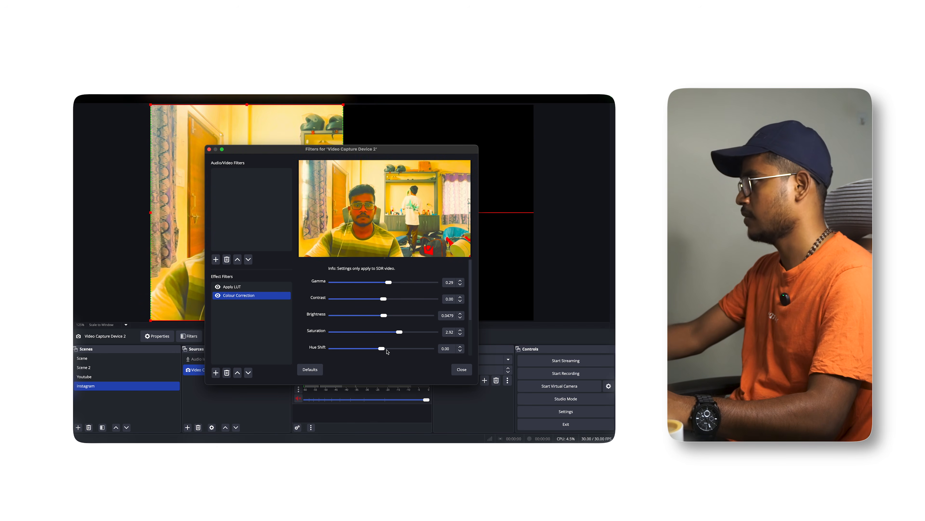
pyautogui.click(461, 369)
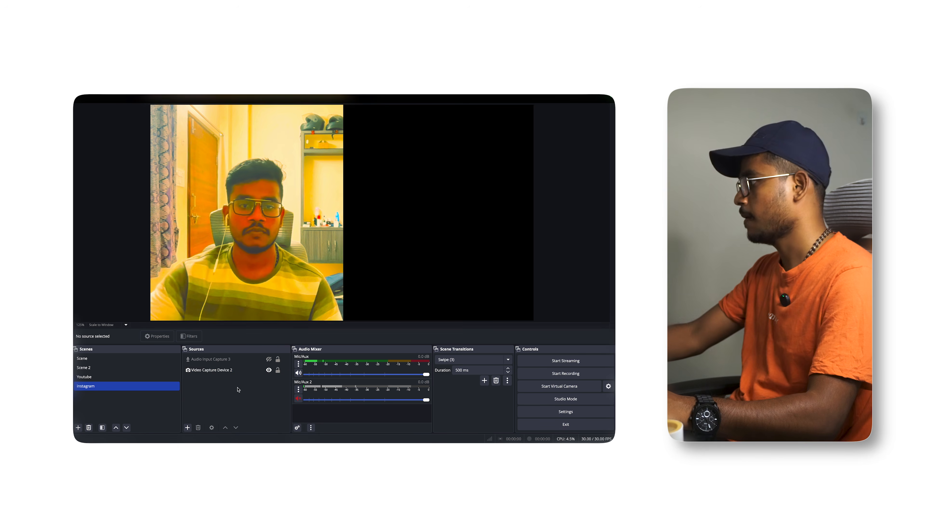
pyautogui.click(270, 369)
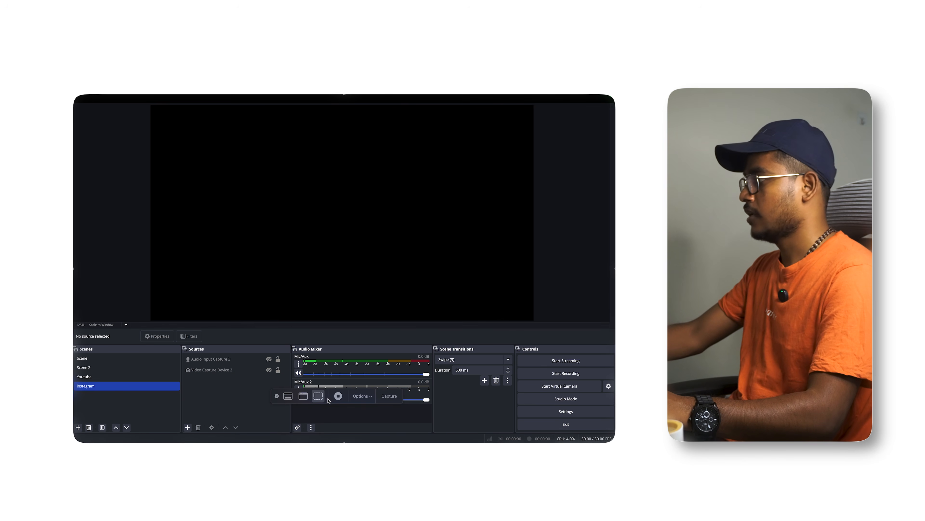
# Look over the audio filter types available for Audio Input Capture 3 in the Instagram scene
pyautogui.click(237, 360)
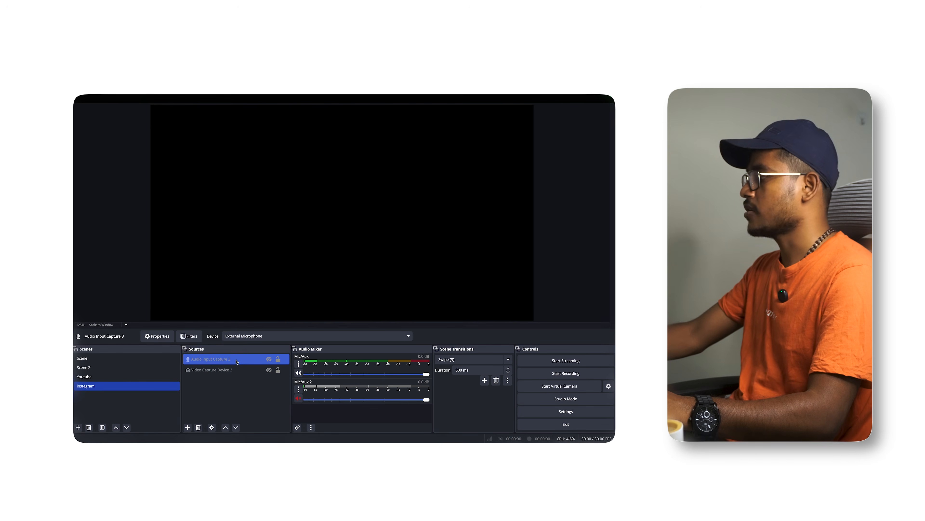
pyautogui.click(188, 335)
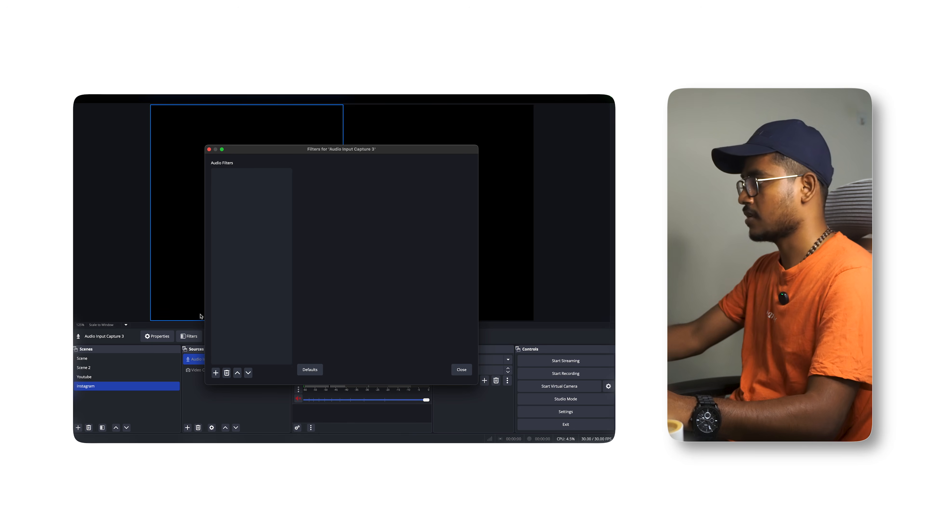
pyautogui.click(216, 372)
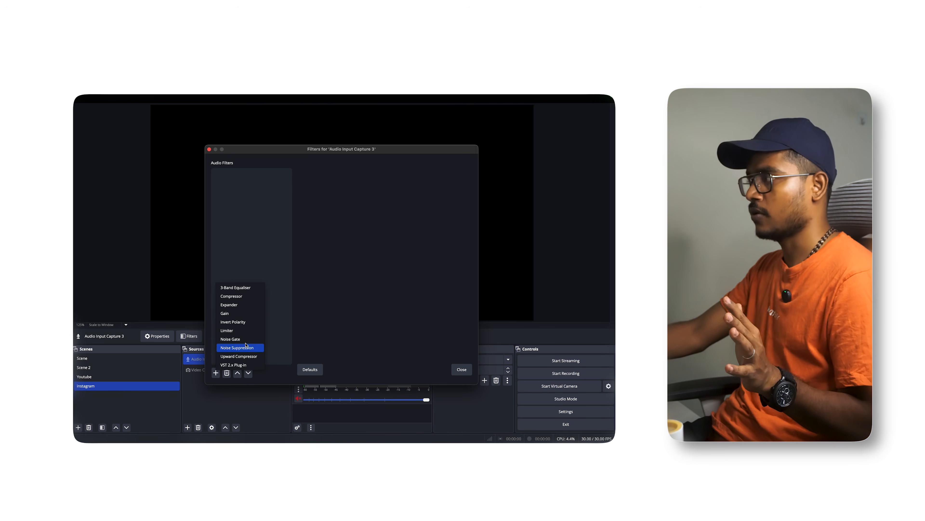
pyautogui.click(458, 372)
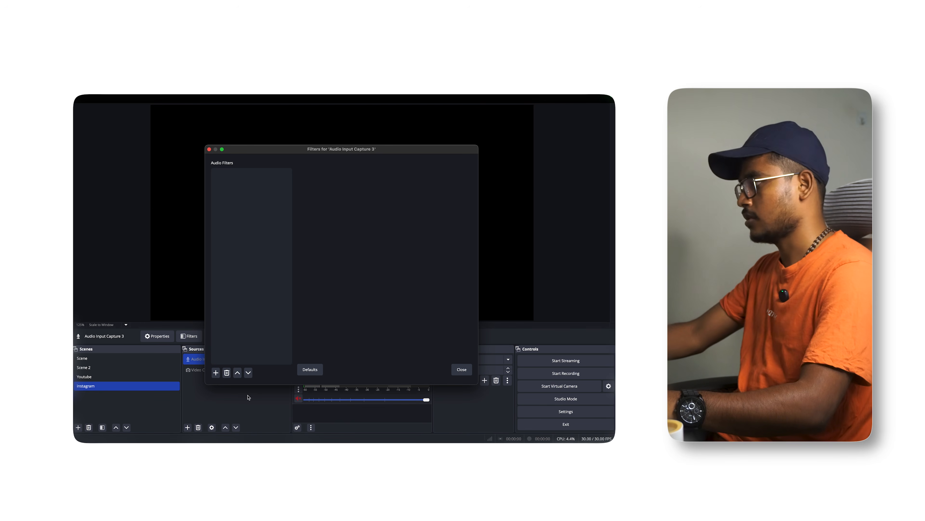
pyautogui.click(461, 369)
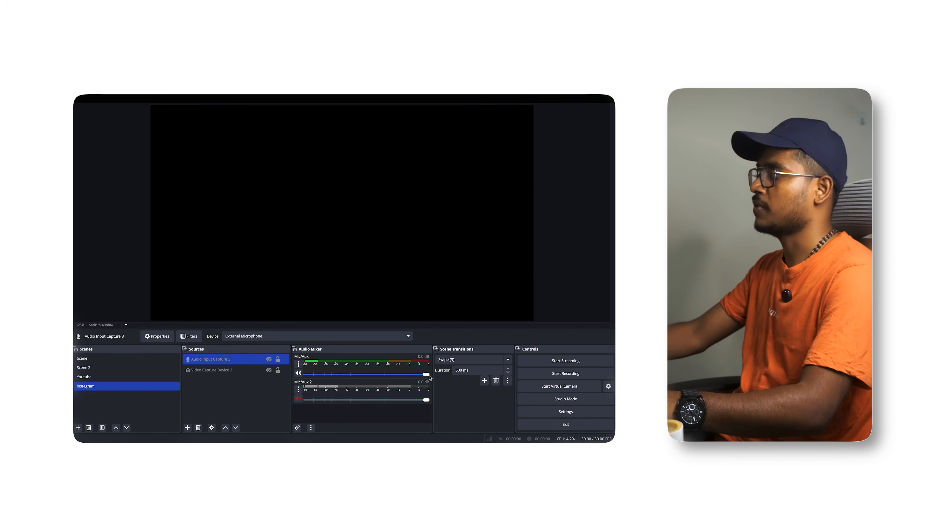
# Show Video Capture Device 2 in the Instagram scene and add an Apply LUT effect filter to it under its default name
pyautogui.click(264, 394)
pyautogui.click(269, 370)
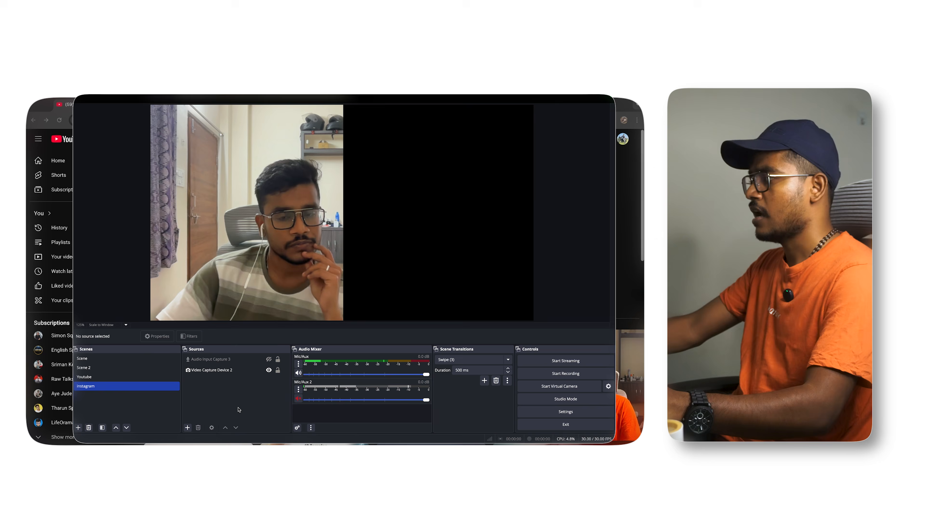
pyautogui.click(234, 370)
pyautogui.click(190, 335)
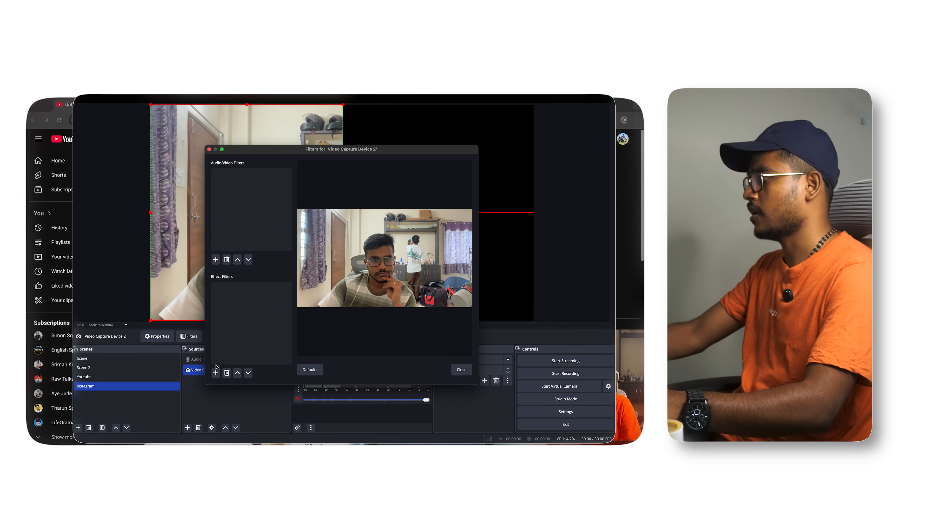
pyautogui.click(216, 373)
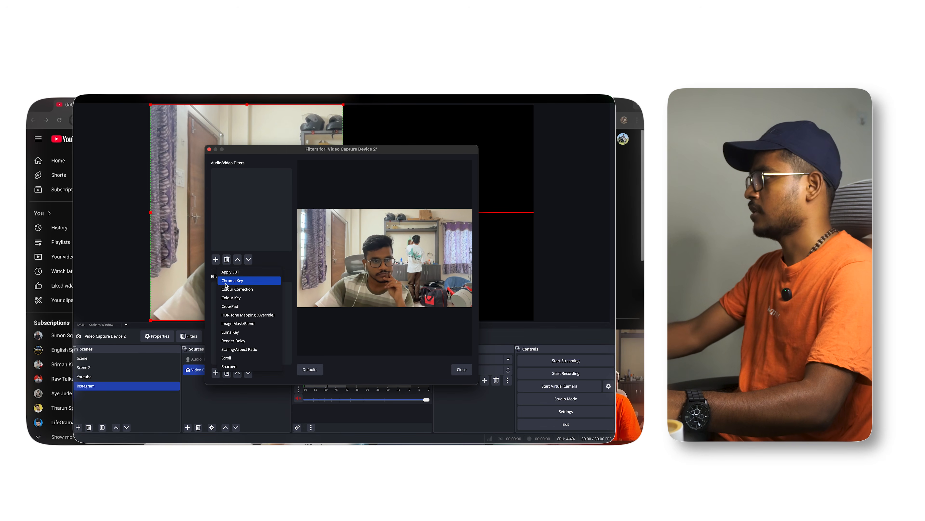
pyautogui.click(233, 271)
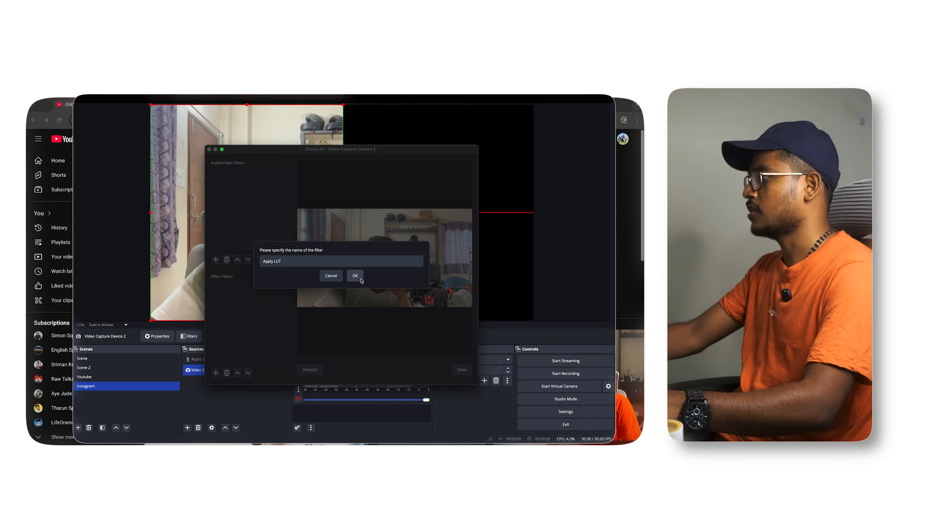
pyautogui.click(355, 276)
# Load teal_lows_orange_highs.png from the built-in LUTs folder into the Apply LUT filter and close the filters
pyautogui.click(453, 273)
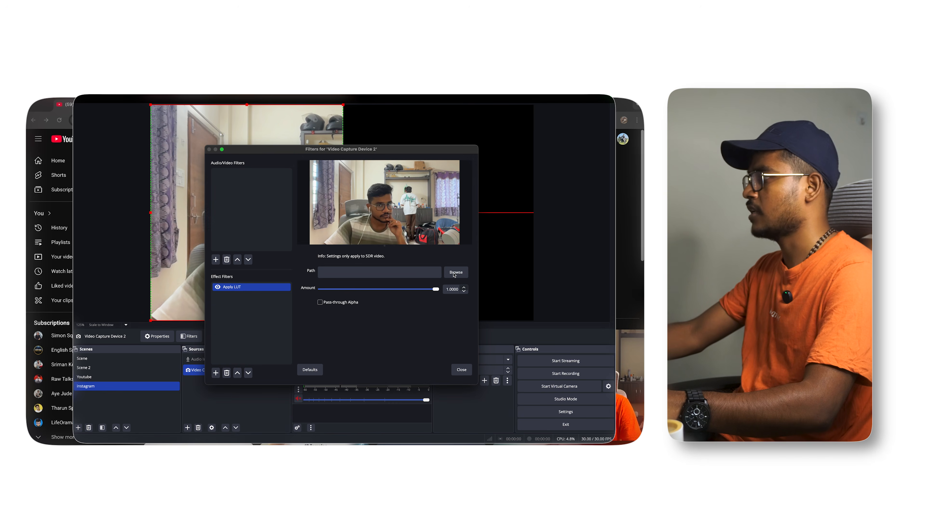
pyautogui.click(353, 162)
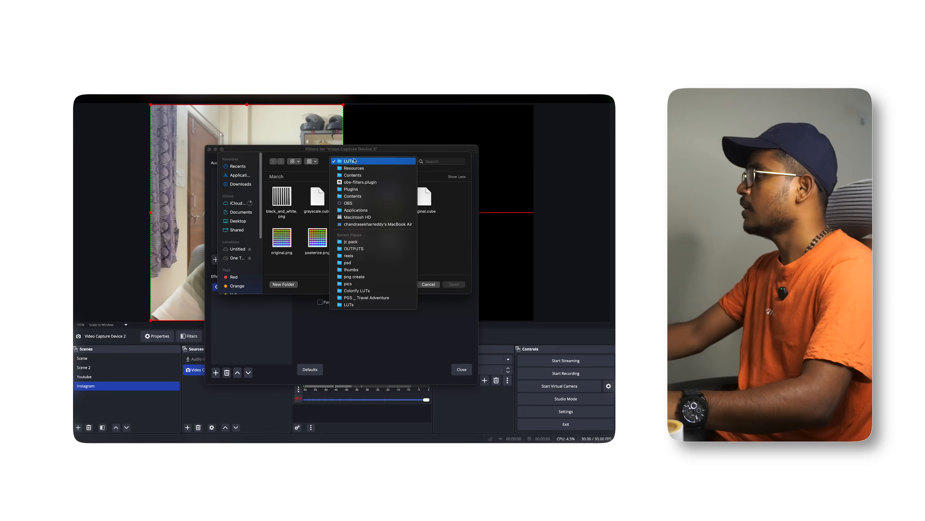
pyautogui.click(368, 163)
pyautogui.doubleClick(389, 238)
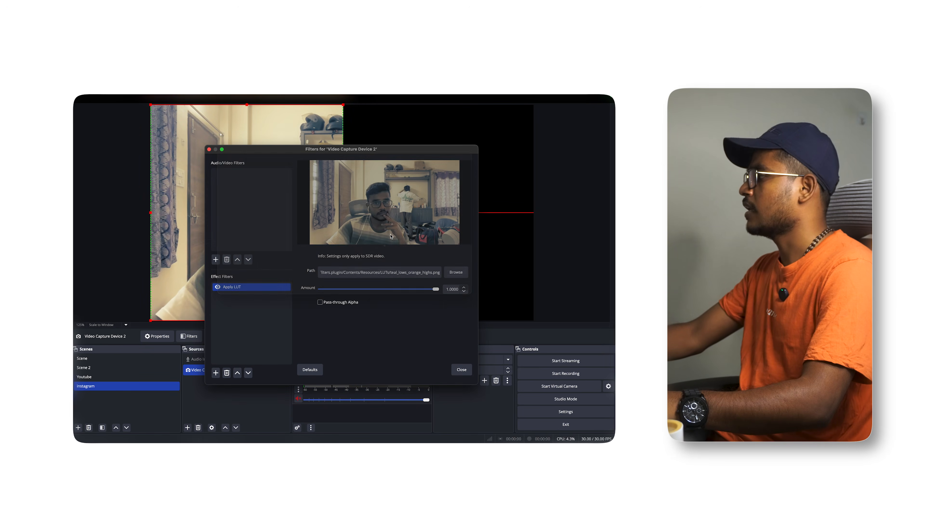
pyautogui.click(462, 369)
# Reopen the filters of Video Capture Device 2 and load Blessed 01.cube from the CUBE folder in obs luts on the One Touch drive
pyautogui.doubleClick(218, 369)
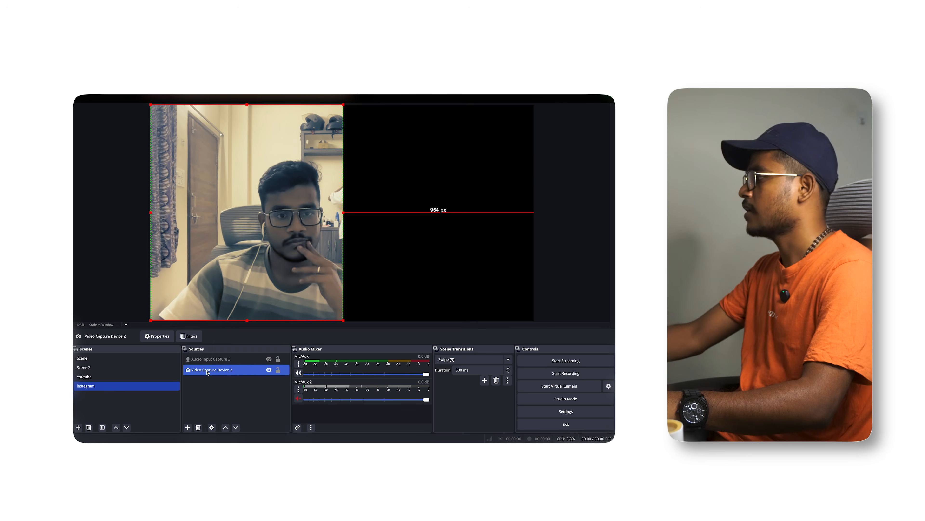
pyautogui.click(421, 269)
pyautogui.click(420, 272)
pyautogui.click(441, 348)
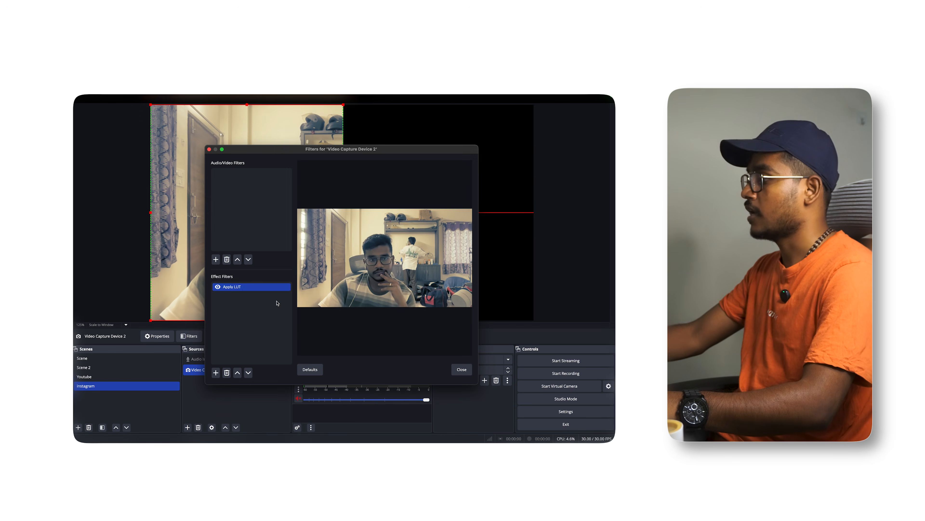
pyautogui.click(260, 287)
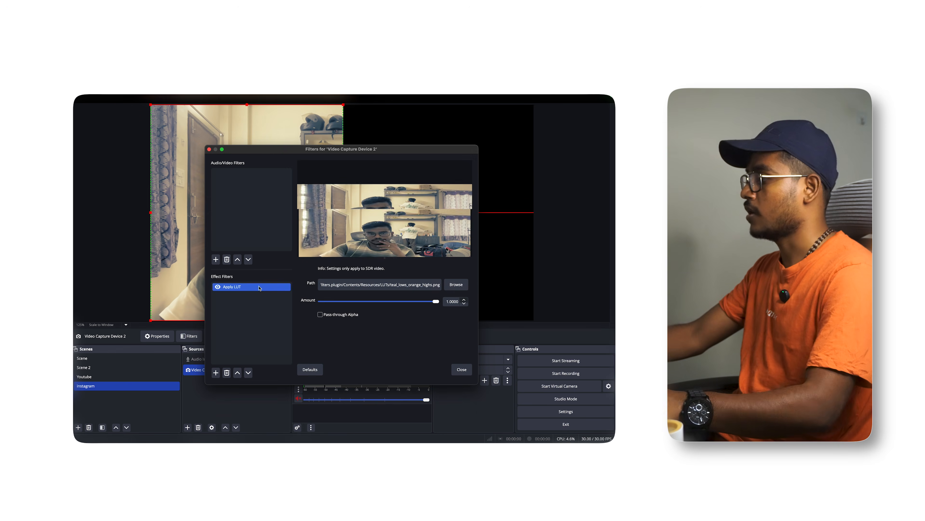
pyautogui.click(456, 285)
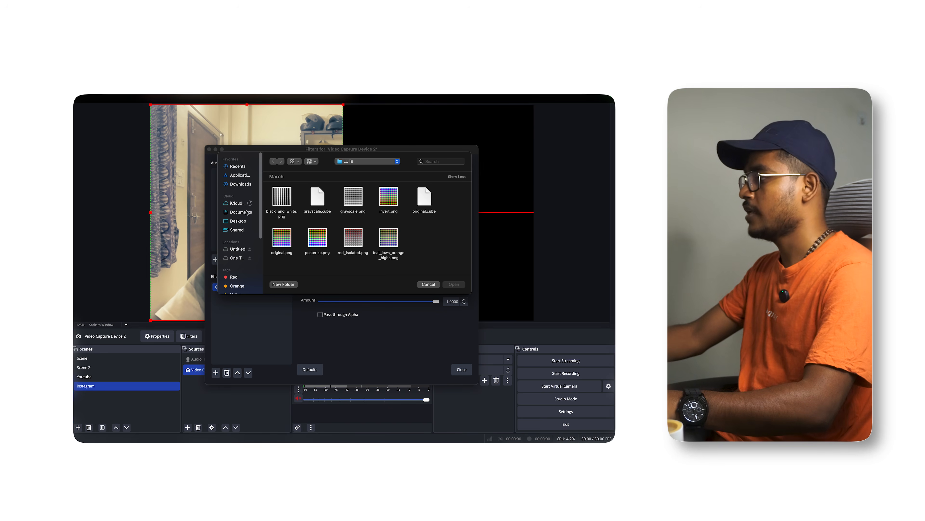
pyautogui.click(237, 258)
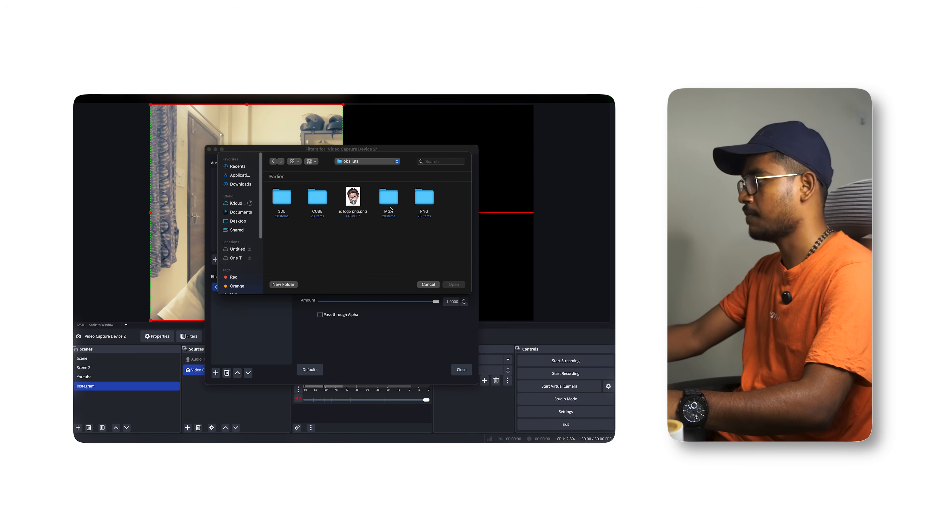
pyautogui.doubleClick(385, 198)
pyautogui.doubleClick(284, 202)
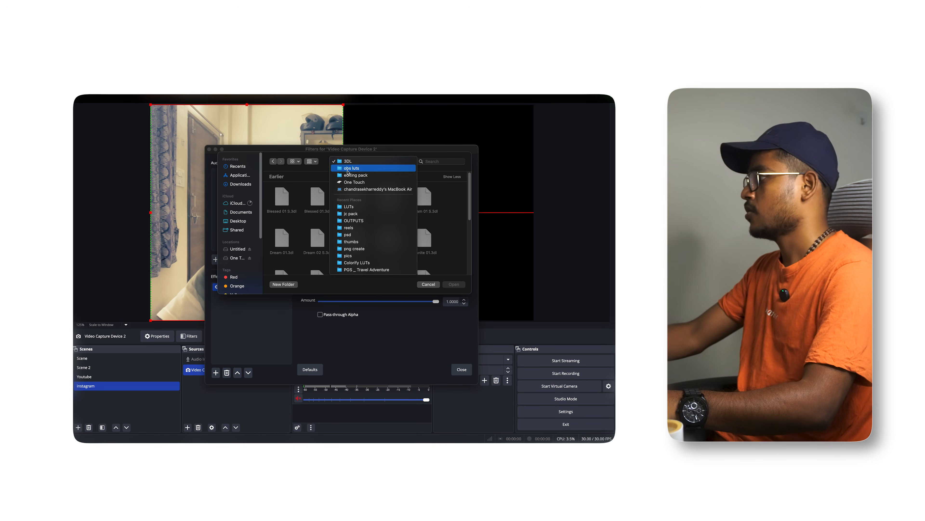
pyautogui.click(348, 170)
pyautogui.doubleClick(316, 199)
pyautogui.doubleClick(317, 199)
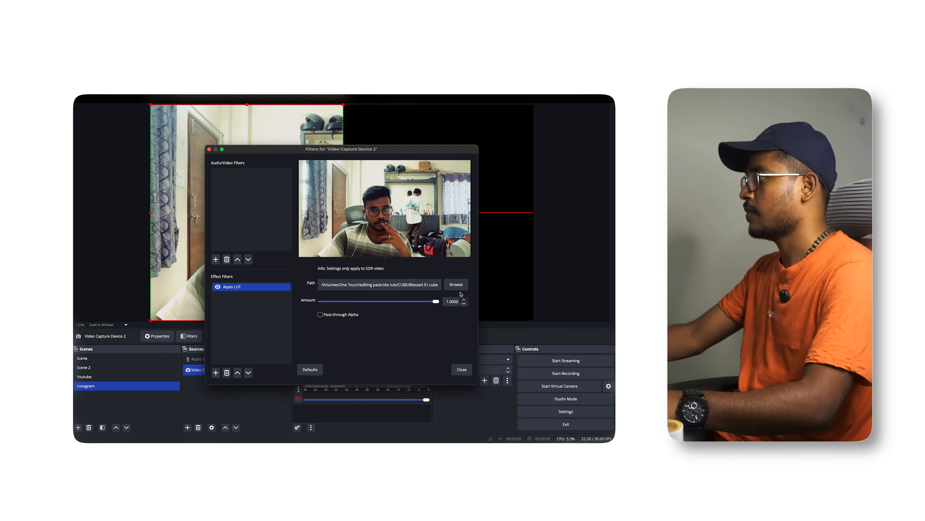
# Try Granite 01 S.cube and another LUT further down the CUBE folder in the Apply LUT filter
pyautogui.click(458, 286)
pyautogui.doubleClick(389, 238)
pyautogui.click(457, 285)
pyautogui.scroll(-8, 411, 250)
pyautogui.doubleClick(418, 254)
# Load Pine 02 S.cube from the CUBE folder into the Apply LUT filter and close the filters
pyautogui.click(456, 285)
pyautogui.scroll(-10, 371, 242)
pyautogui.doubleClick(357, 236)
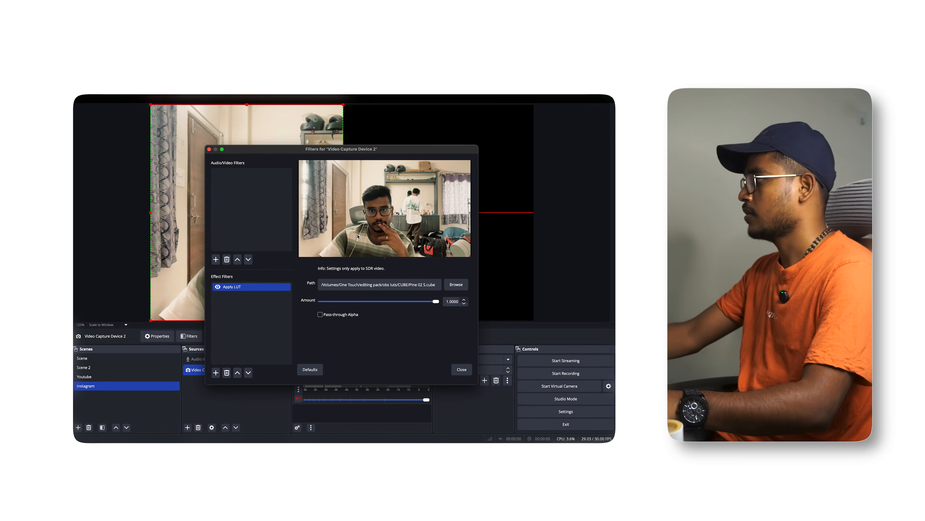
pyautogui.click(461, 369)
pyautogui.click(257, 407)
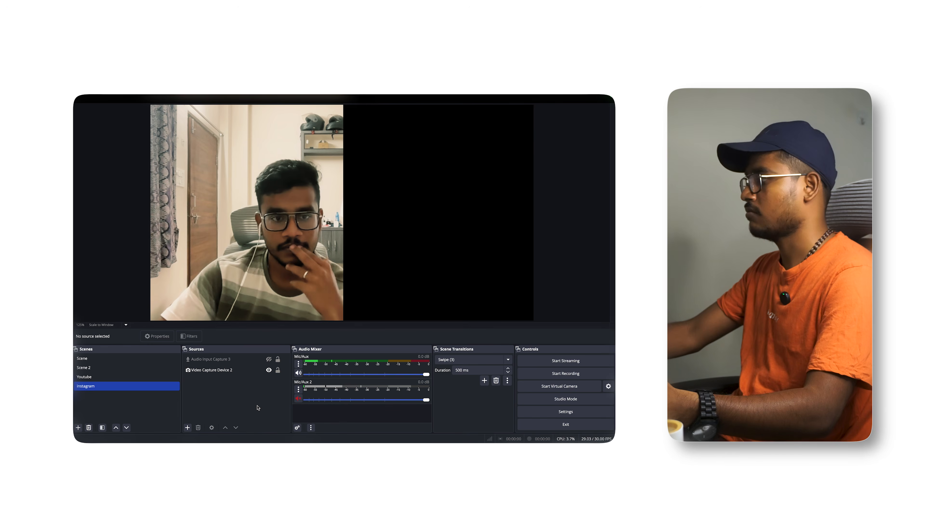
pyautogui.doubleClick(211, 370)
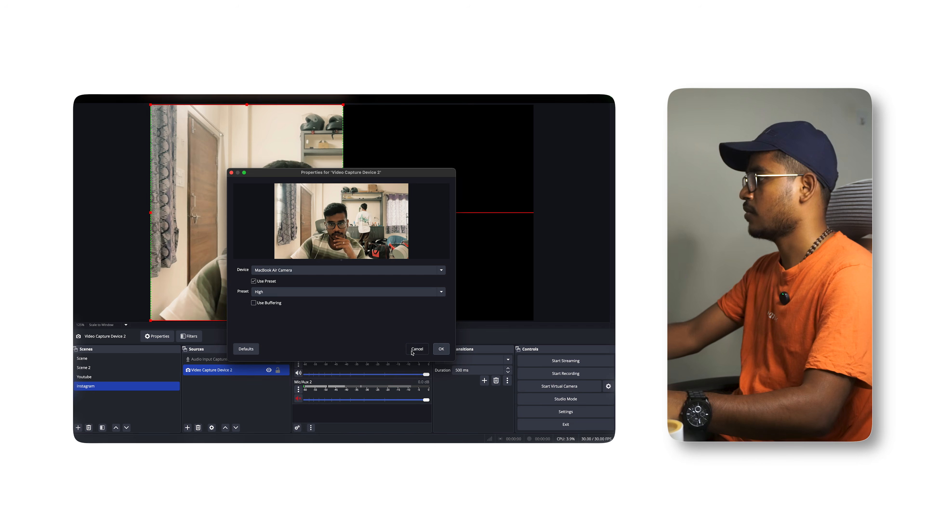
pyautogui.click(412, 351)
pyautogui.click(189, 336)
pyautogui.click(456, 285)
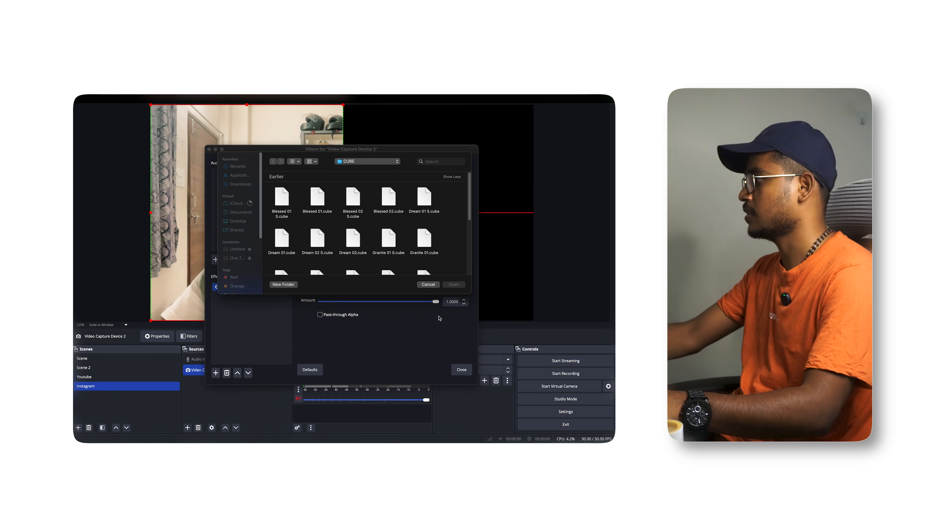
pyautogui.click(429, 284)
pyautogui.click(462, 369)
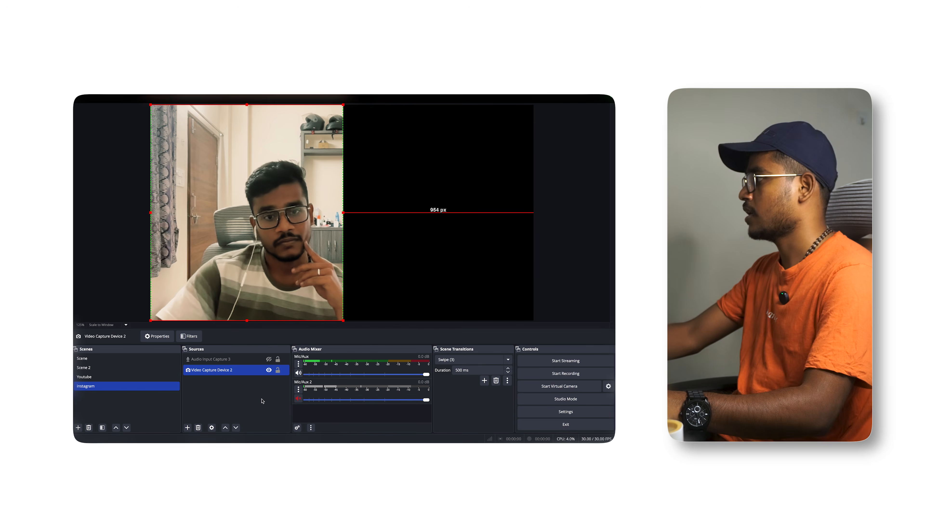
pyautogui.click(255, 404)
pyautogui.press('super+shift+5')
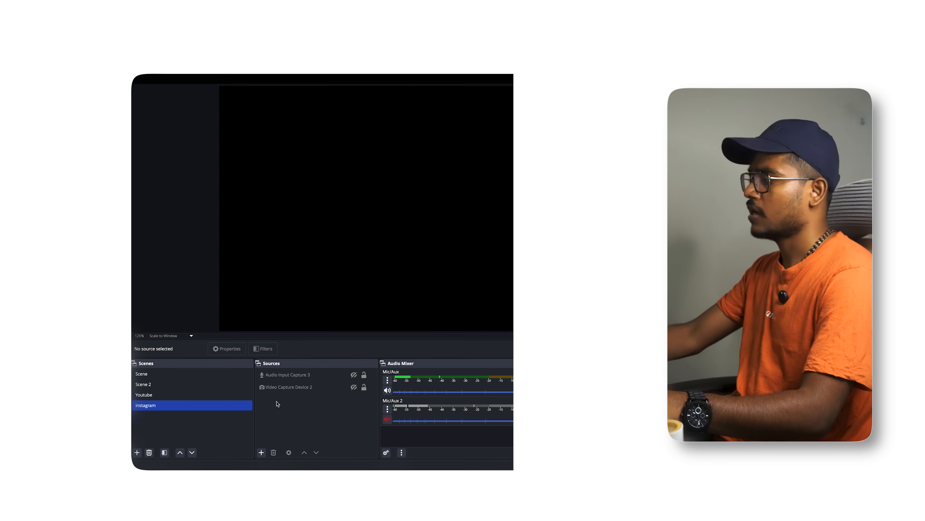
# Remove the Colour Correction effect filter from Video Capture Device 2
pyautogui.click(296, 387)
pyautogui.click(264, 348)
pyautogui.click(342, 292)
pyautogui.rightClick(342, 292)
pyautogui.click(359, 327)
pyautogui.click(461, 227)
pyautogui.rightClick(339, 294)
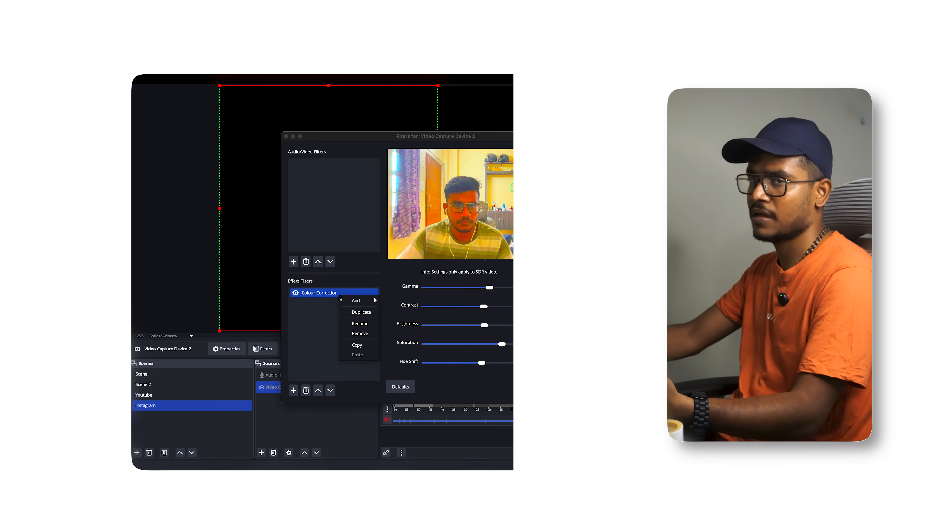
pyautogui.click(359, 334)
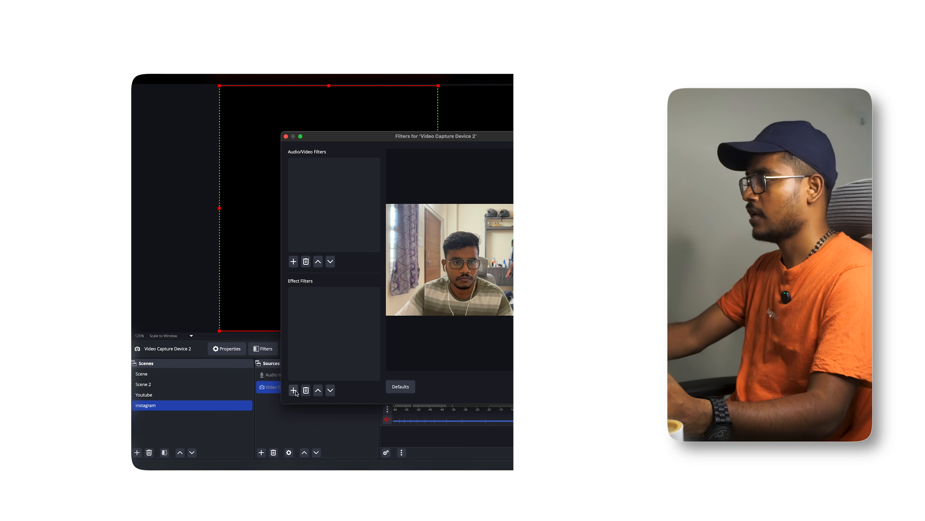
pyautogui.click(294, 390)
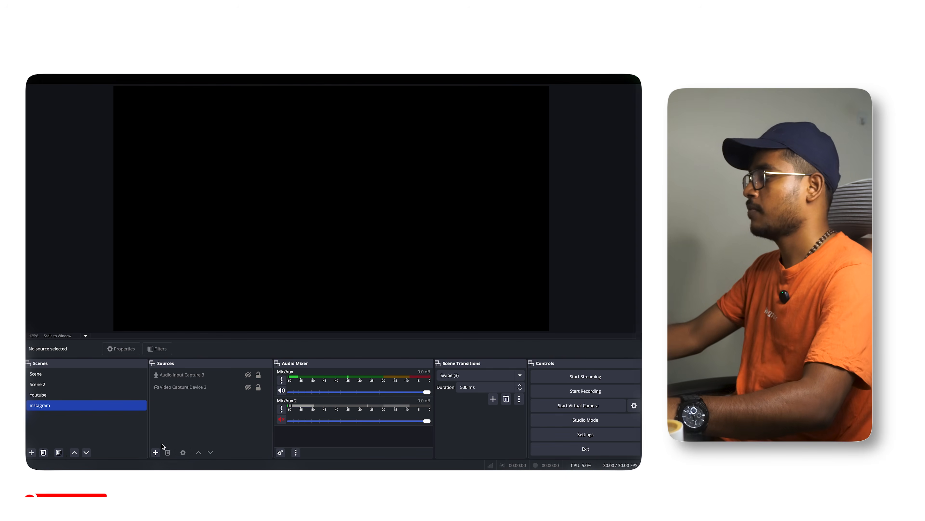
# Add a new Browser source to the Instagram scene with a youtu.be video link as its URL, keeping the default name and size
pyautogui.click(155, 452)
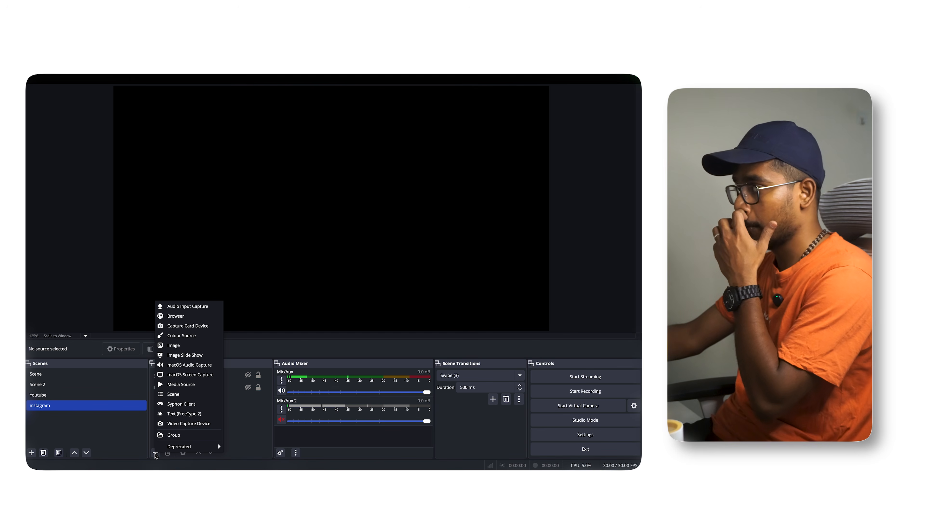
pyautogui.click(180, 316)
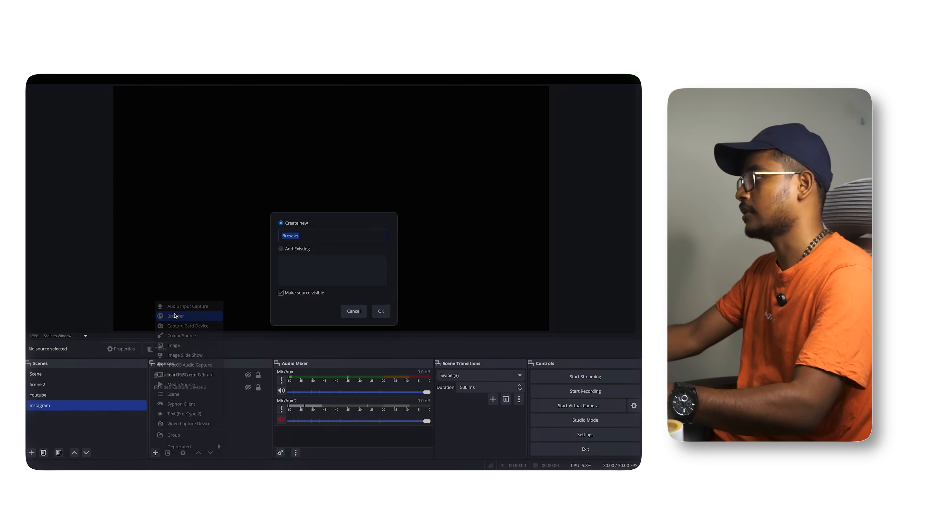
pyautogui.click(375, 319)
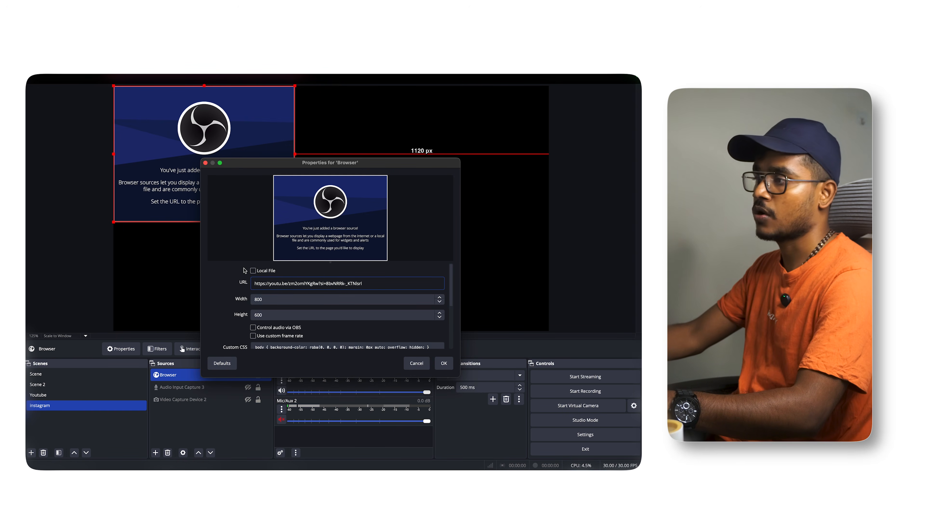
pyautogui.click(444, 364)
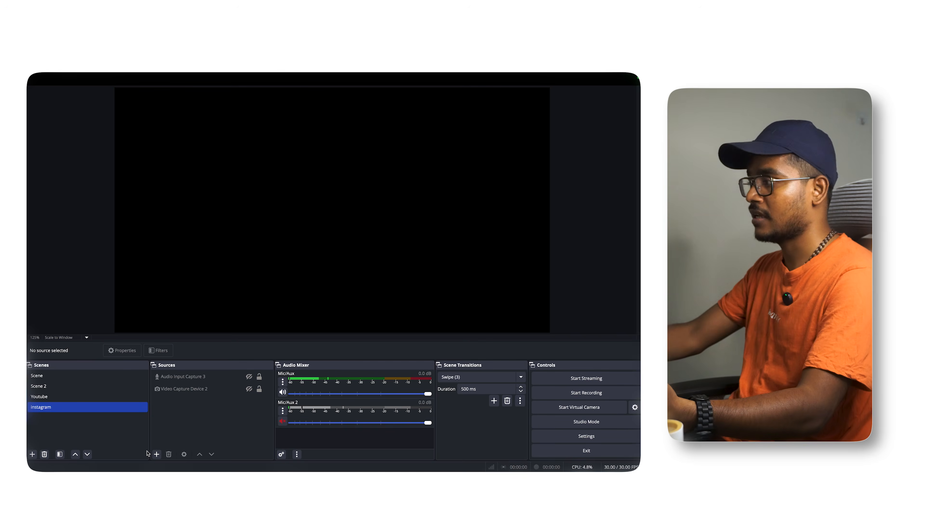
# Add a new Image source to the Instagram scene using IMG_5087.JPG from Recents, keeping the default source name
pyautogui.click(157, 455)
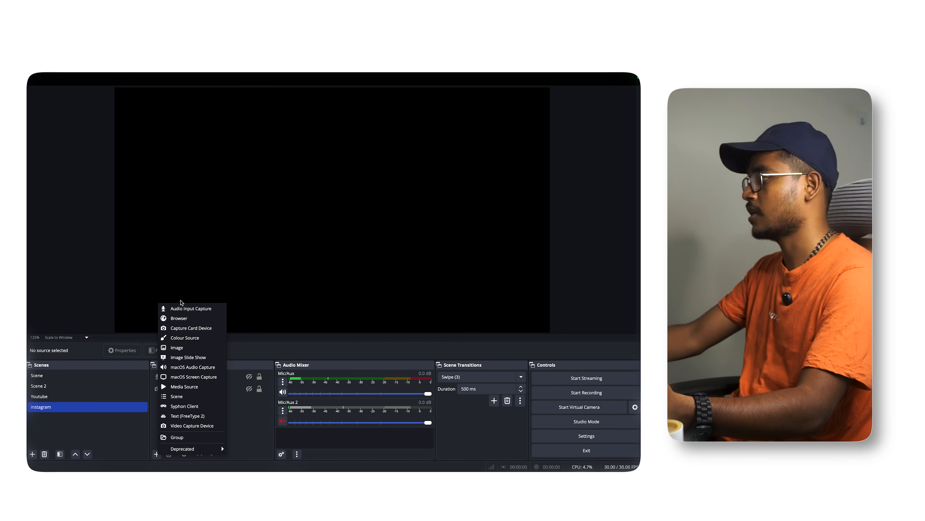
pyautogui.click(181, 349)
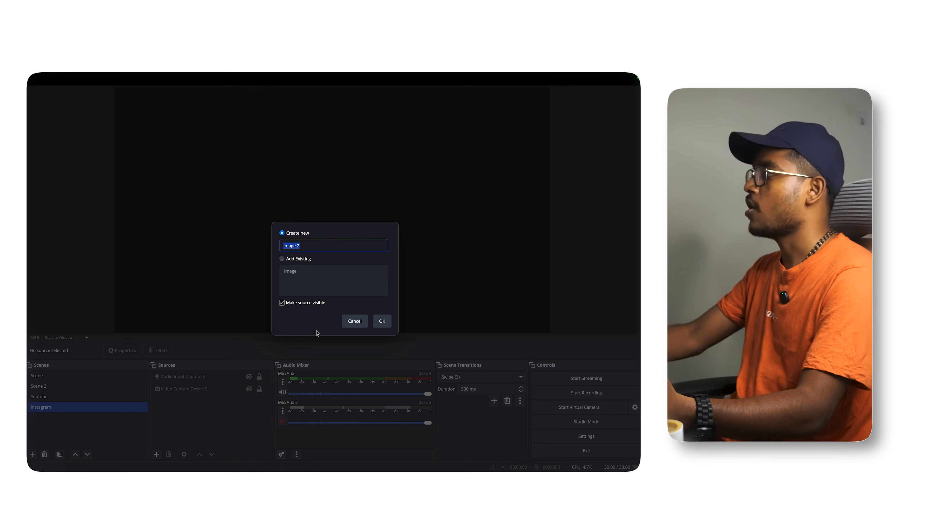
pyautogui.press('Return')
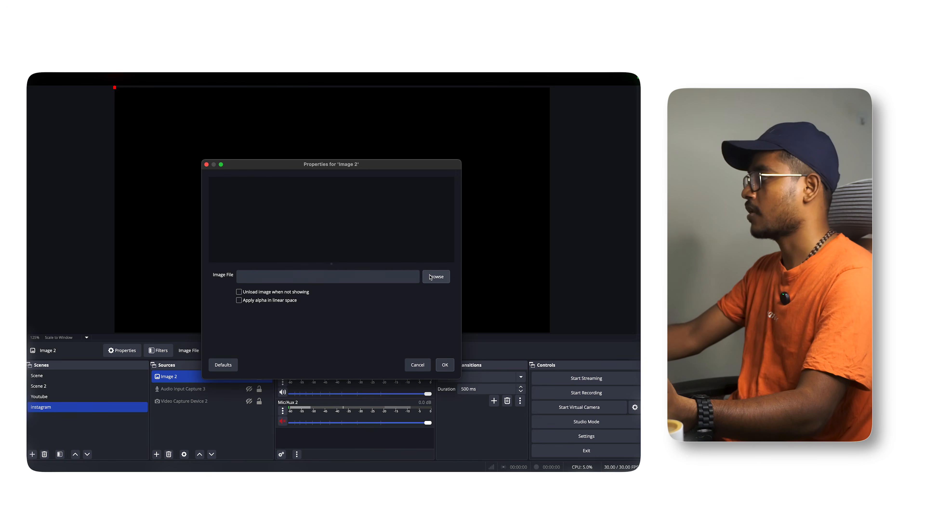
pyautogui.click(437, 276)
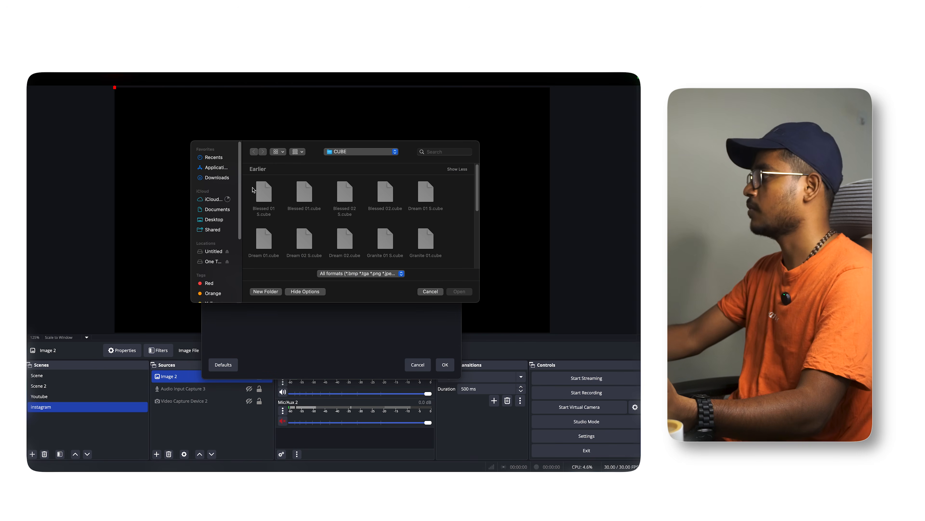
pyautogui.click(216, 160)
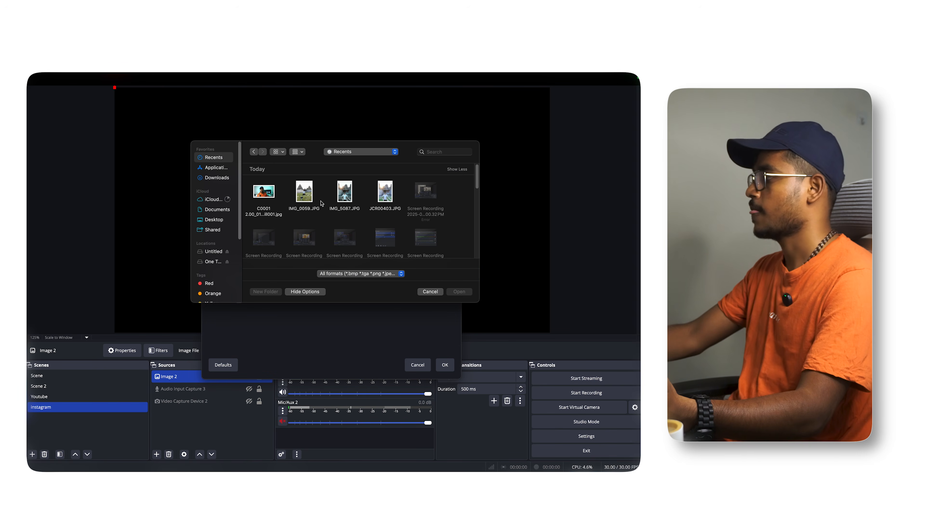
pyautogui.click(343, 196)
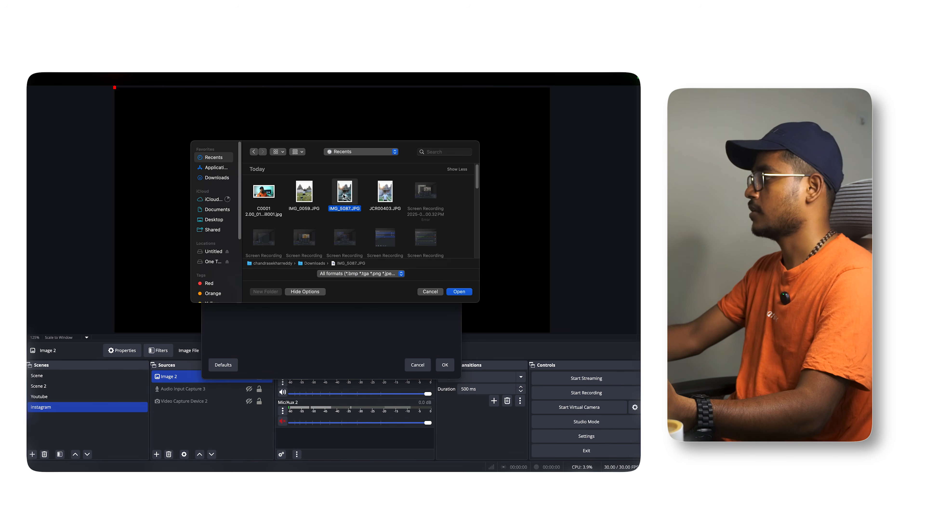
pyautogui.click(459, 291)
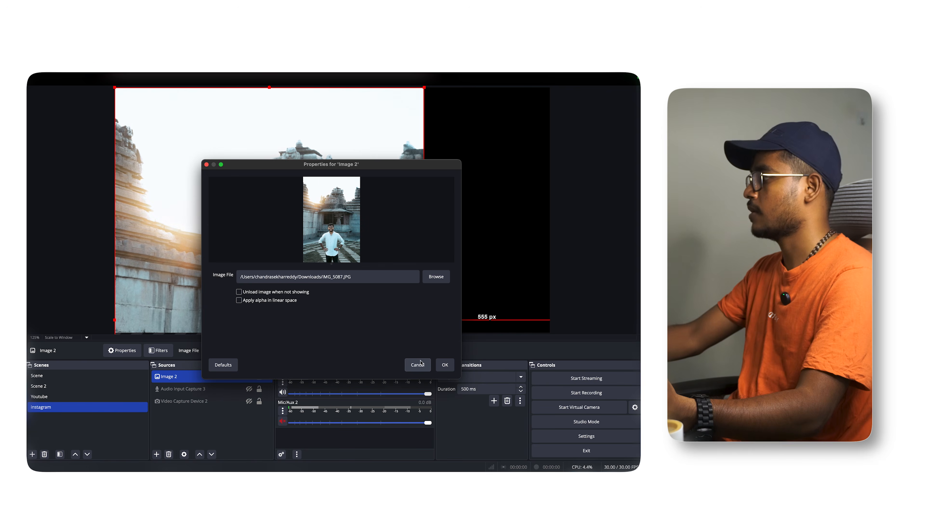
pyautogui.click(421, 363)
# Scale down the newly added image and move it toward the middle of the canvas
pyautogui.moveTo(425, 320); pyautogui.dragTo(291, 267)
pyautogui.moveTo(265, 249); pyautogui.dragTo(277, 256)
pyautogui.moveTo(195, 243); pyautogui.dragTo(344, 231)
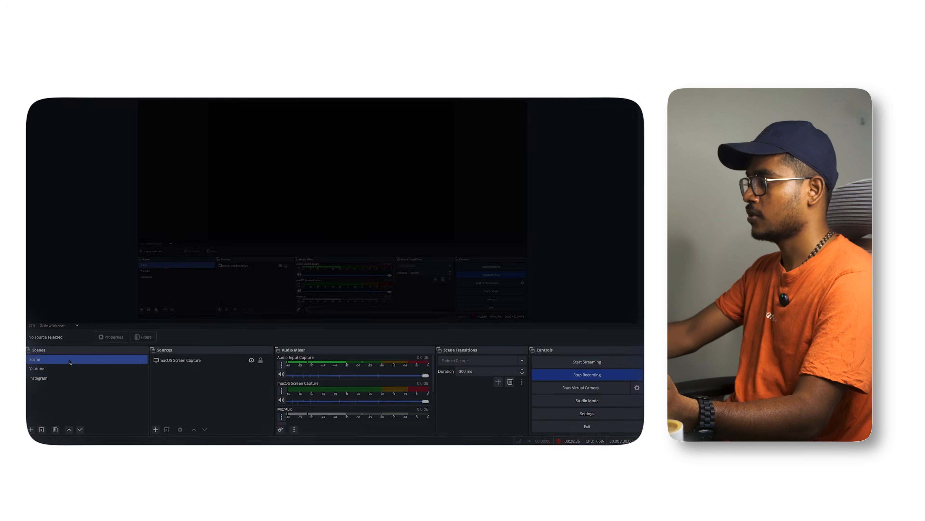
# Paste the copied source as a reference into the sources of the scene named Scene
pyautogui.rightClick(172, 381)
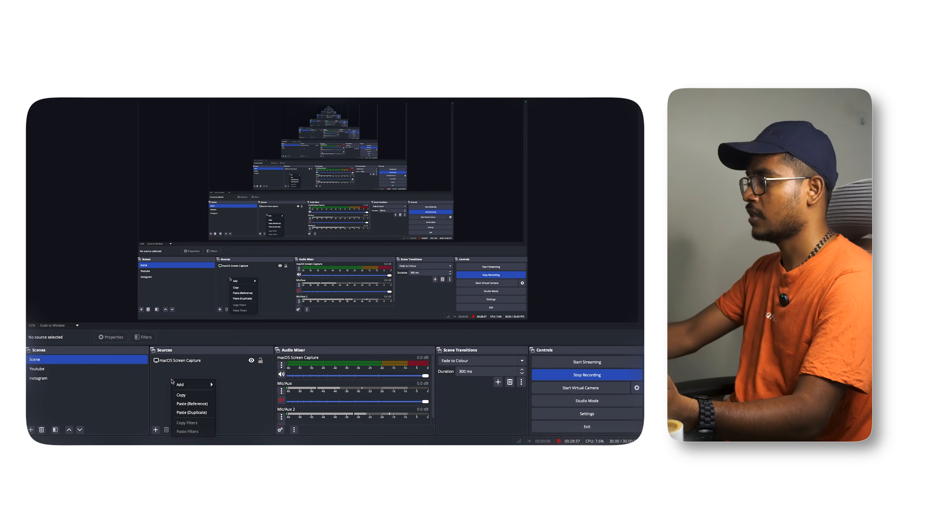
pyautogui.click(189, 404)
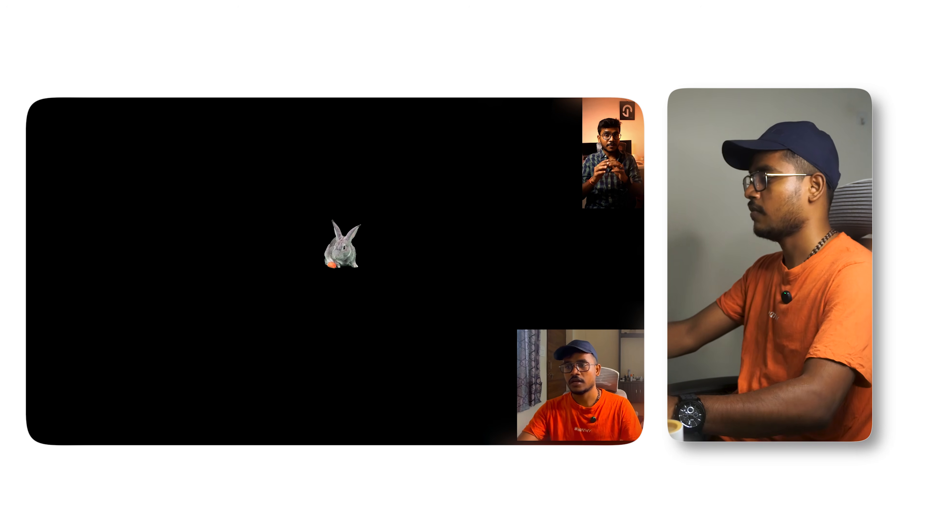
pyautogui.click(156, 455)
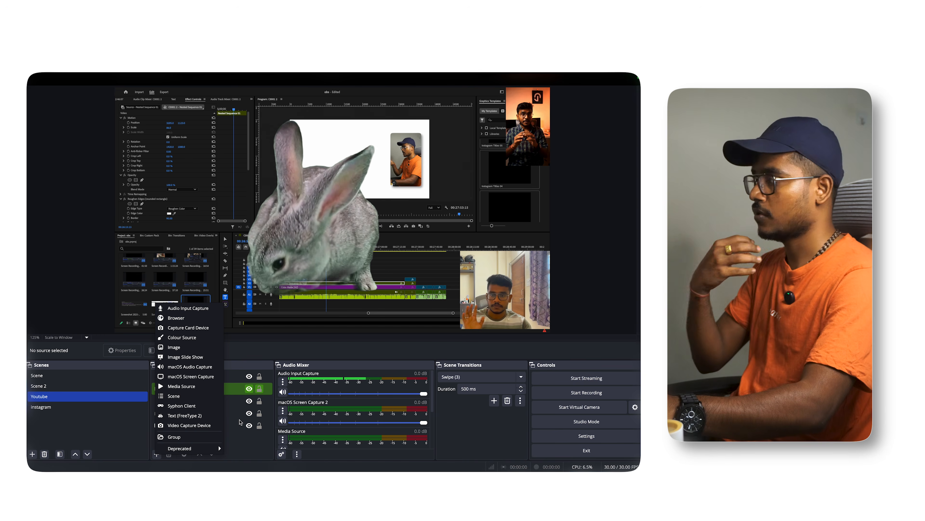
pyautogui.click(244, 439)
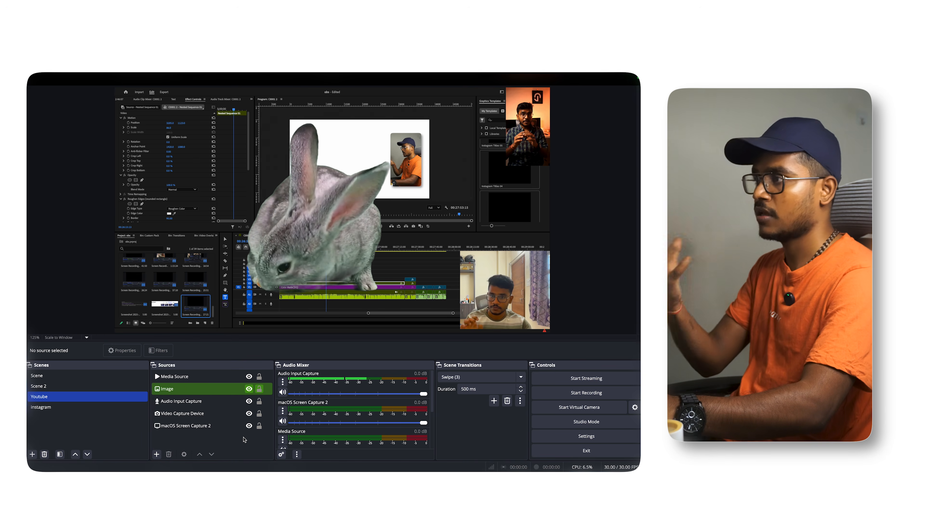
# Hide and show macOS Screen Capture 2, Video Capture Device, Image and Media Source one after another in the Youtube scene
pyautogui.click(247, 431)
pyautogui.click(249, 426)
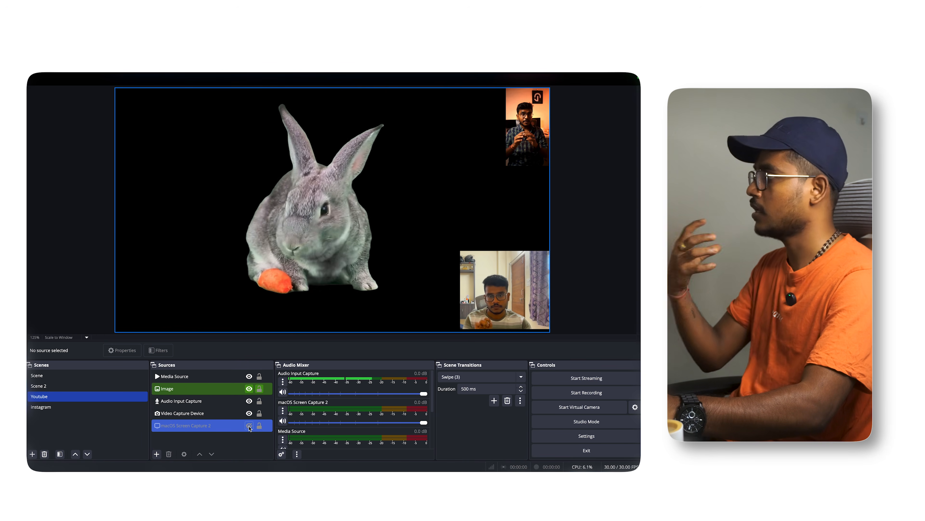
pyautogui.click(249, 425)
pyautogui.click(250, 417)
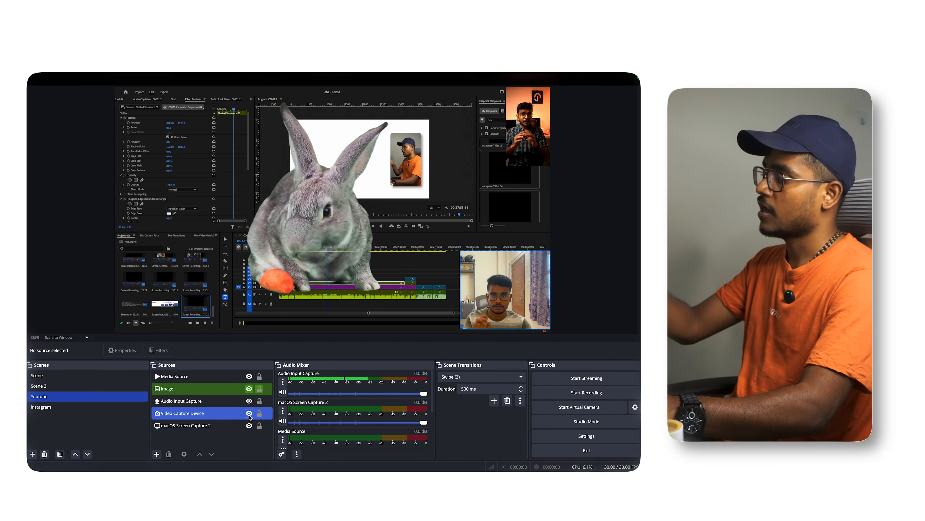
pyautogui.click(249, 415)
pyautogui.click(249, 415)
pyautogui.click(250, 405)
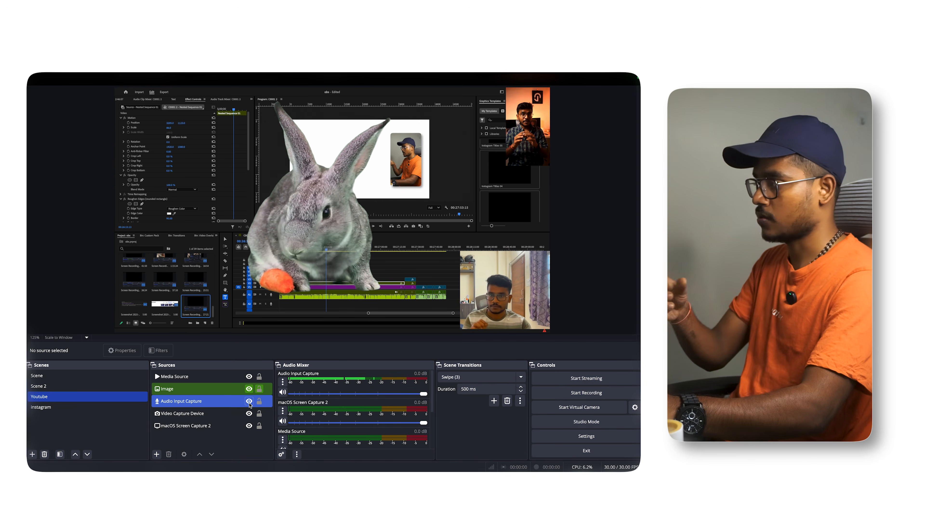
pyautogui.click(244, 389)
pyautogui.click(249, 388)
pyautogui.click(249, 388)
pyautogui.click(244, 376)
pyautogui.click(249, 376)
pyautogui.click(249, 376)
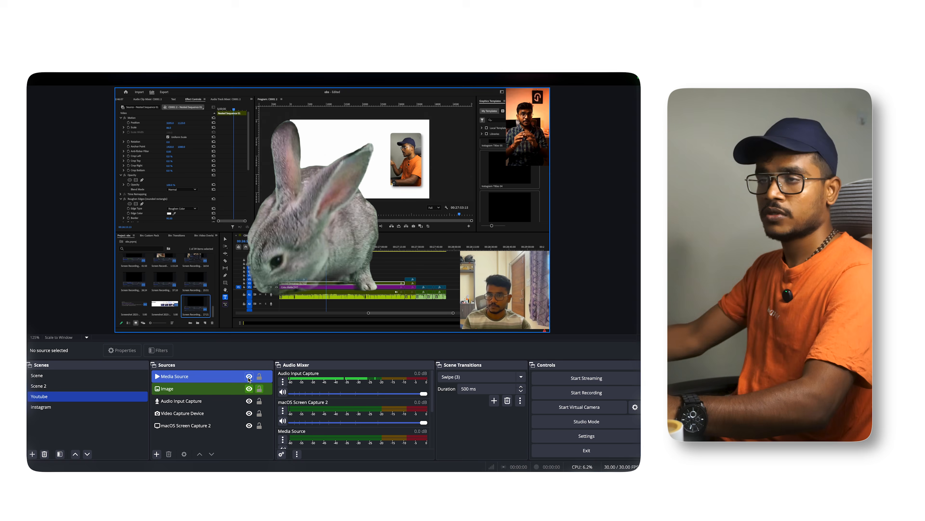
# Hide Video Capture Device in the Youtube scene and lock it
pyautogui.click(245, 401)
pyautogui.click(246, 413)
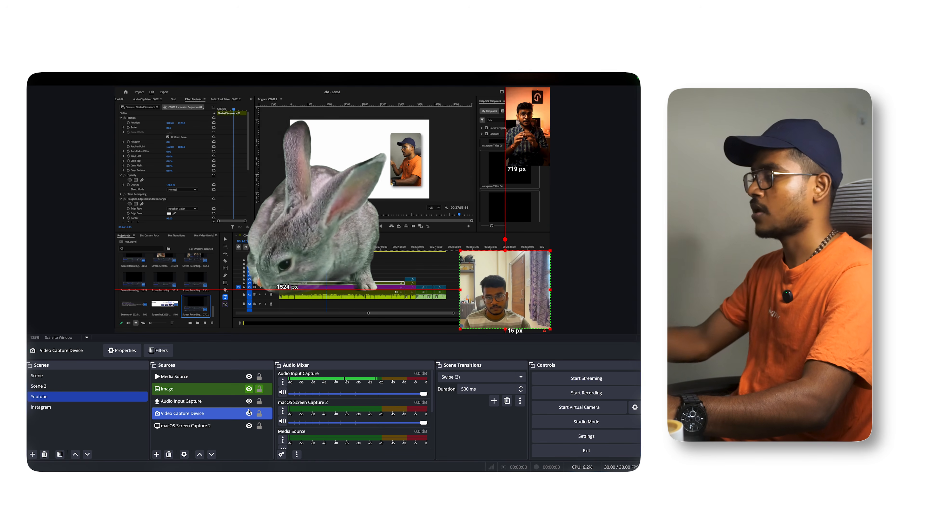
pyautogui.click(248, 412)
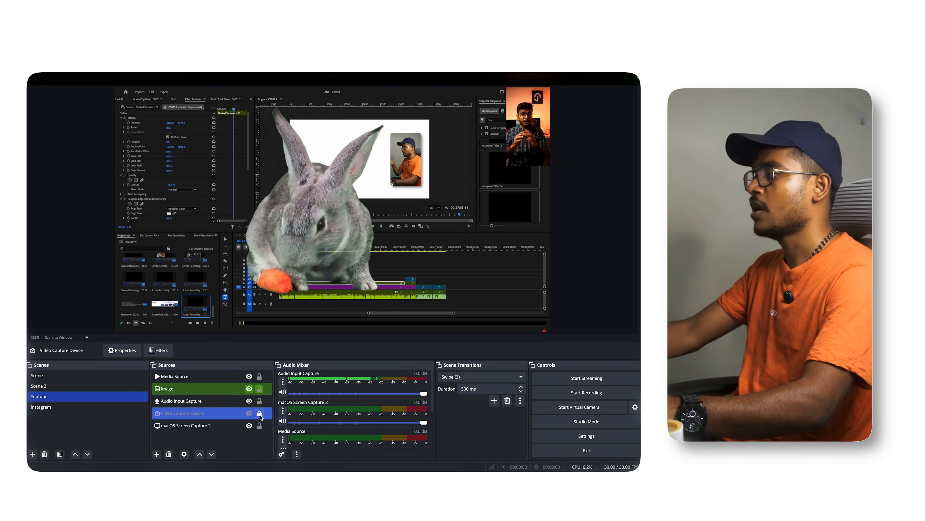
pyautogui.click(260, 414)
pyautogui.click(260, 415)
pyautogui.click(260, 415)
pyautogui.click(260, 415)
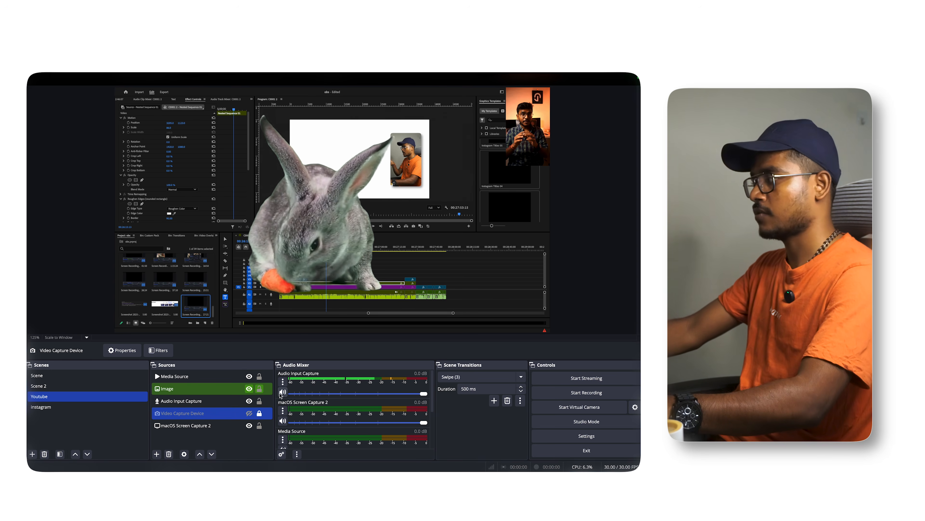
# Unmute Mic/Aux 2, and mute Audio Input Capture and macOS Screen Capture 2 in the audio mixer
pyautogui.scroll(-3, 318, 431)
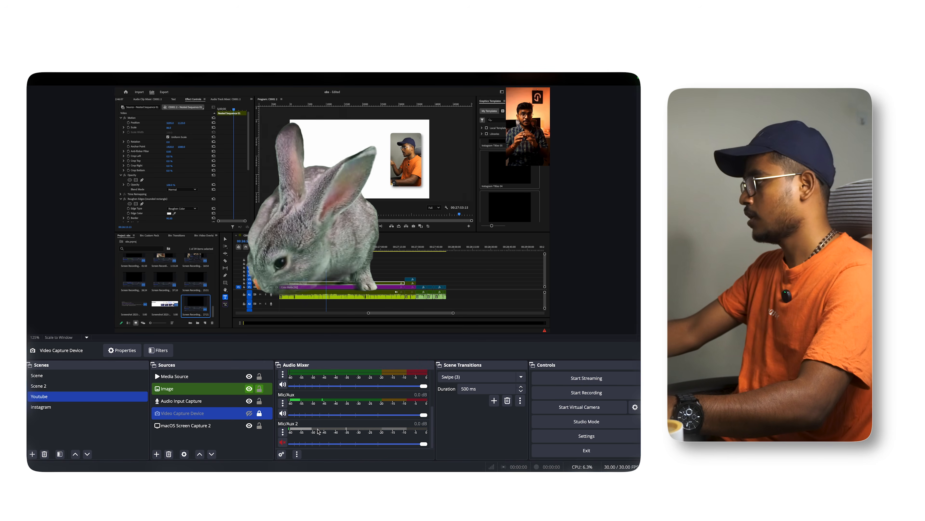
pyautogui.click(283, 442)
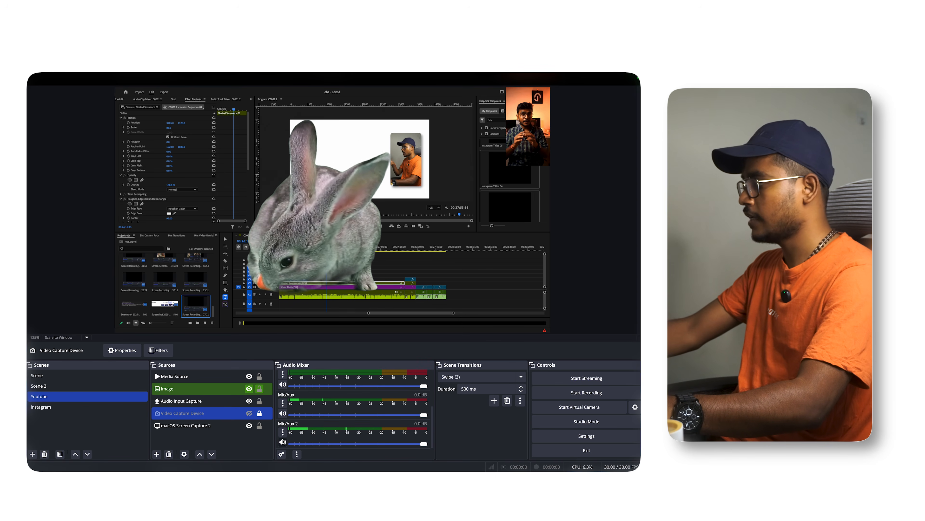
pyautogui.scroll(3, 310, 412)
# Shrink the rabbit Media Source and place it over the white area, about 742 px from the canvas's left edge and 140 px from its top
pyautogui.click(192, 377)
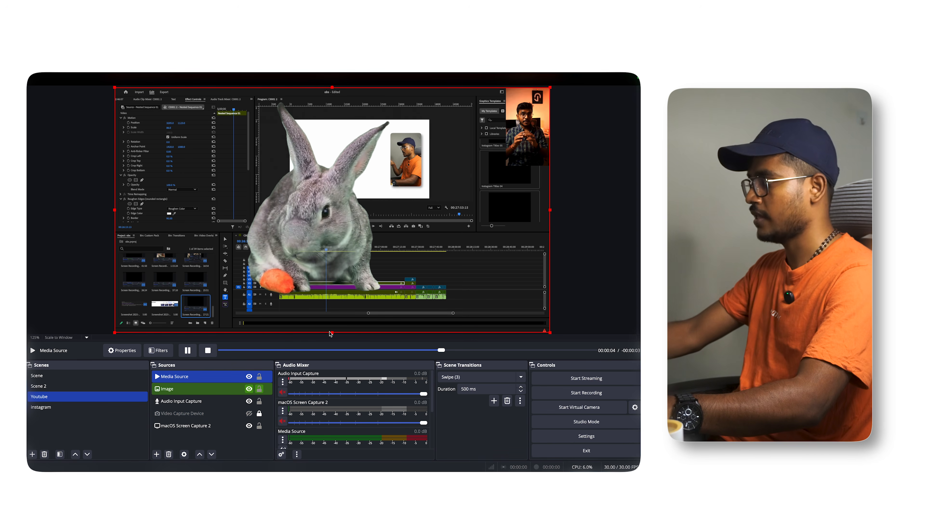
pyautogui.moveTo(331, 333); pyautogui.dragTo(380, 174)
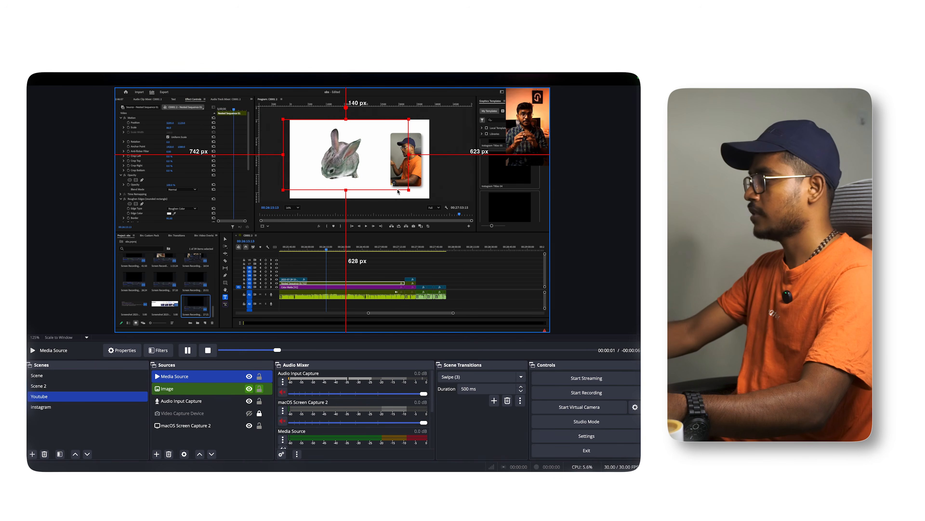
# Examine the audio and effect filter types available for macOS Screen Capture 2 without adding any, and close its filters
pyautogui.click(483, 270)
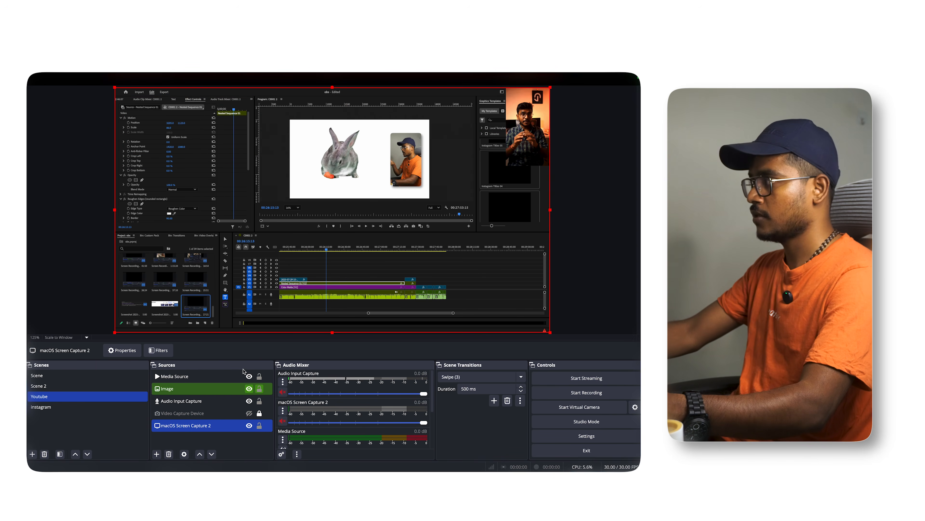
pyautogui.click(166, 350)
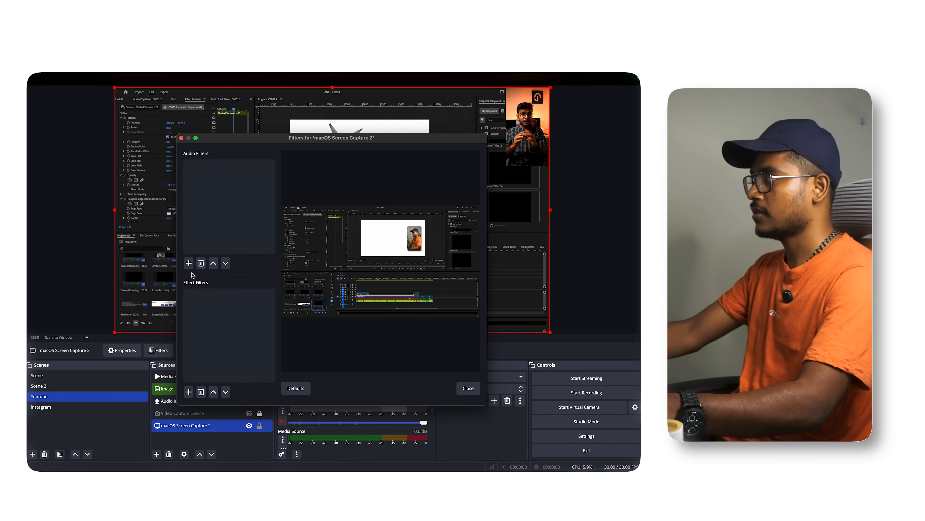
pyautogui.click(189, 263)
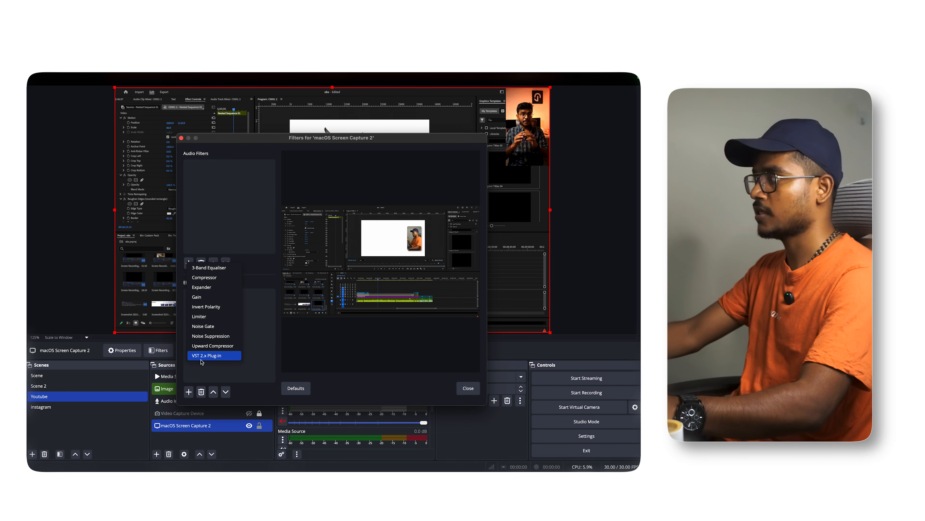
pyautogui.click(249, 309)
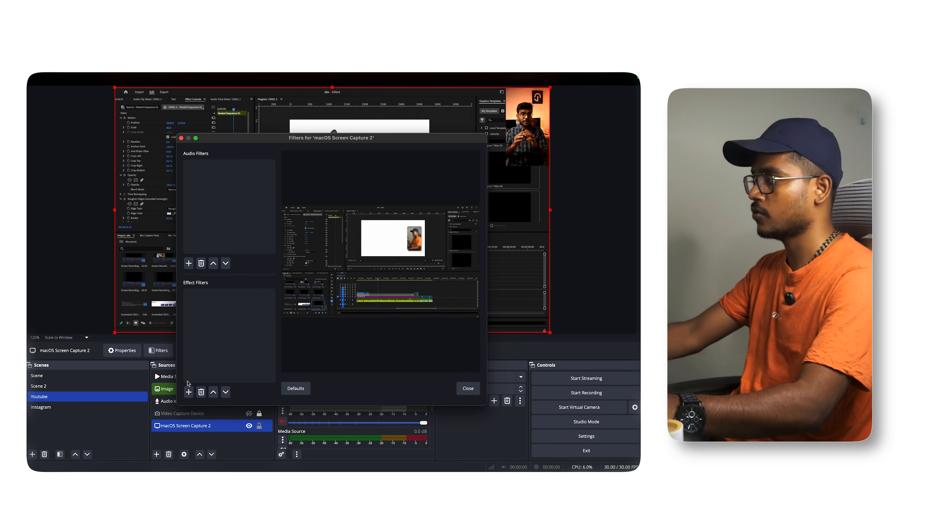
pyautogui.click(189, 391)
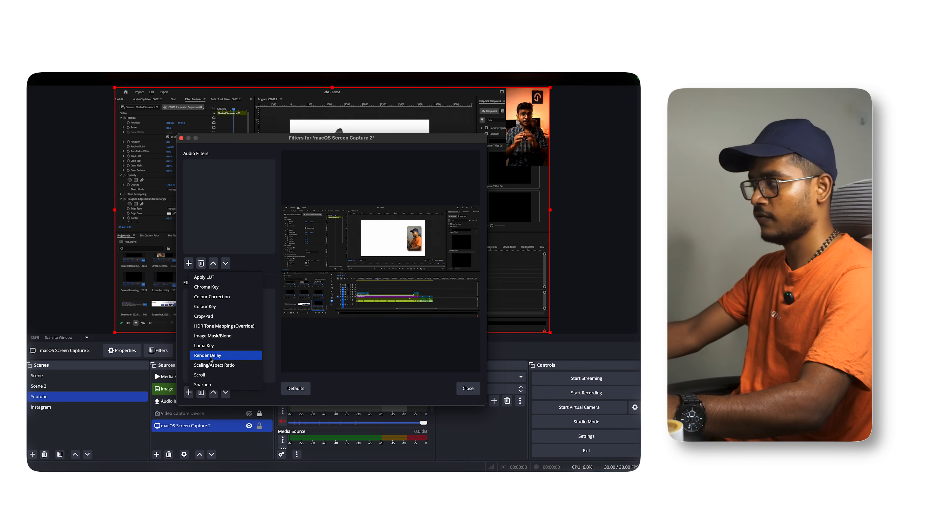
pyautogui.click(376, 356)
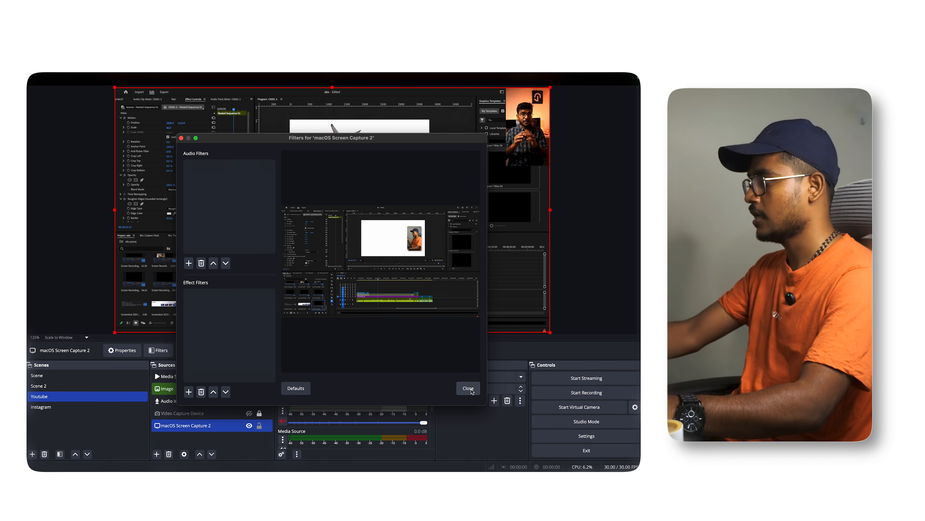
pyautogui.click(469, 387)
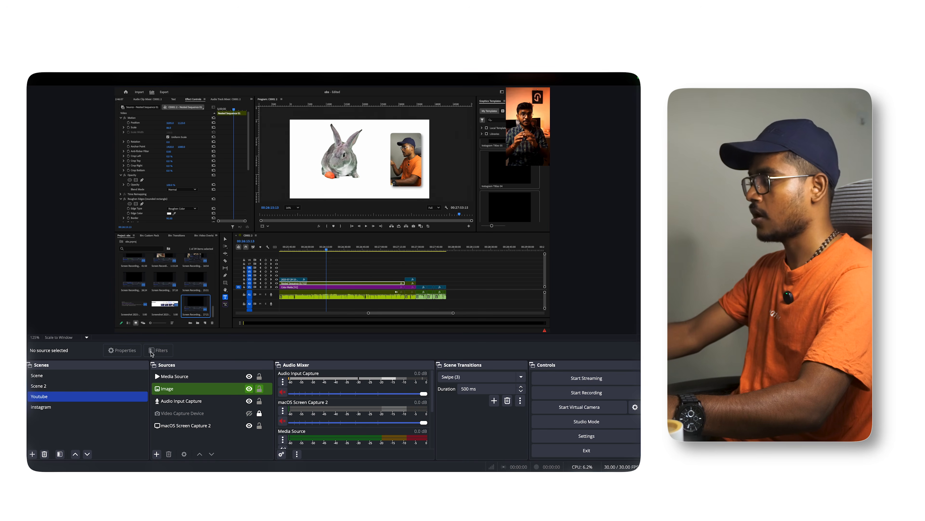